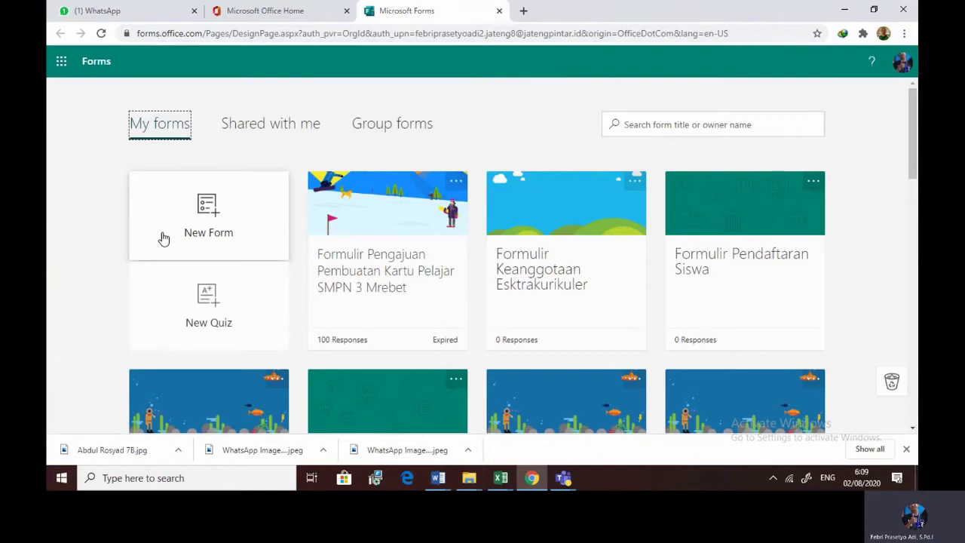
- Create a new quiz and title it "Soal PTS IPA Kelas 7"
{"action": "left_click", "coordinate": [200, 300]}
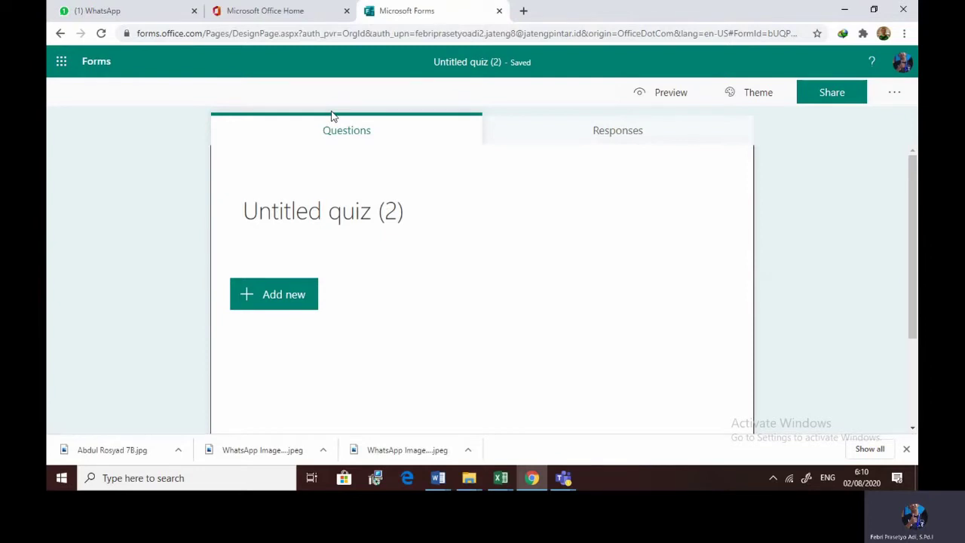
{"action": "left_click", "coordinate": [317, 226]}
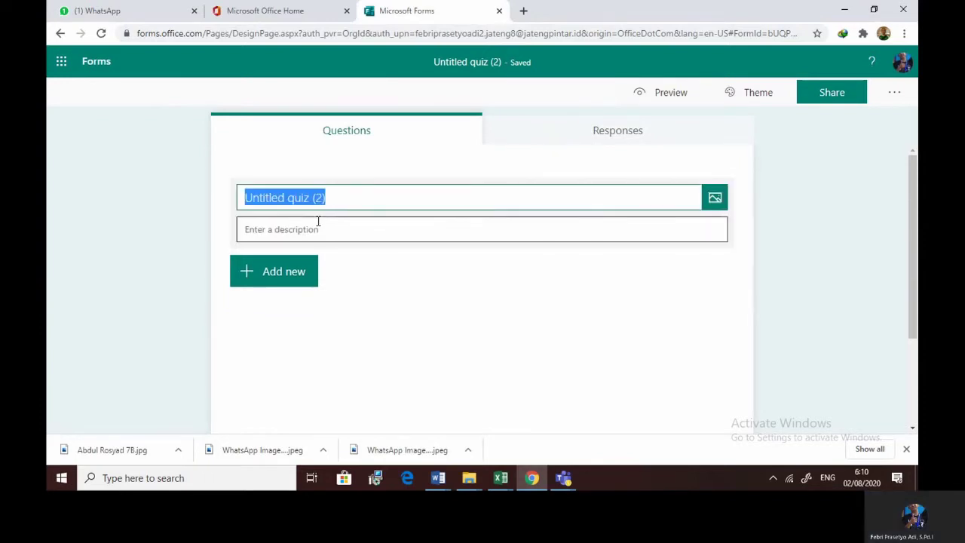
{"action": "type", "text": "Soal "}
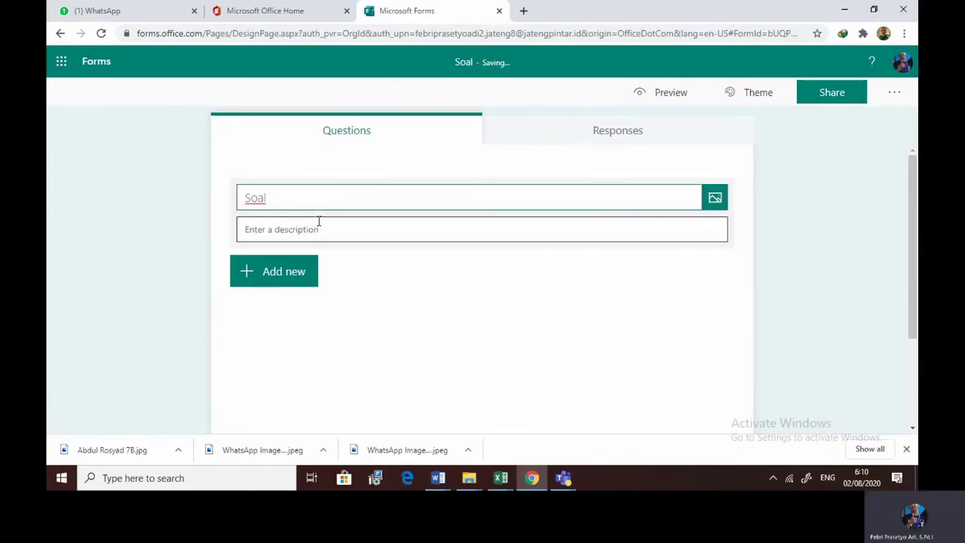
{"action": "type", "text": "PTS IP"}
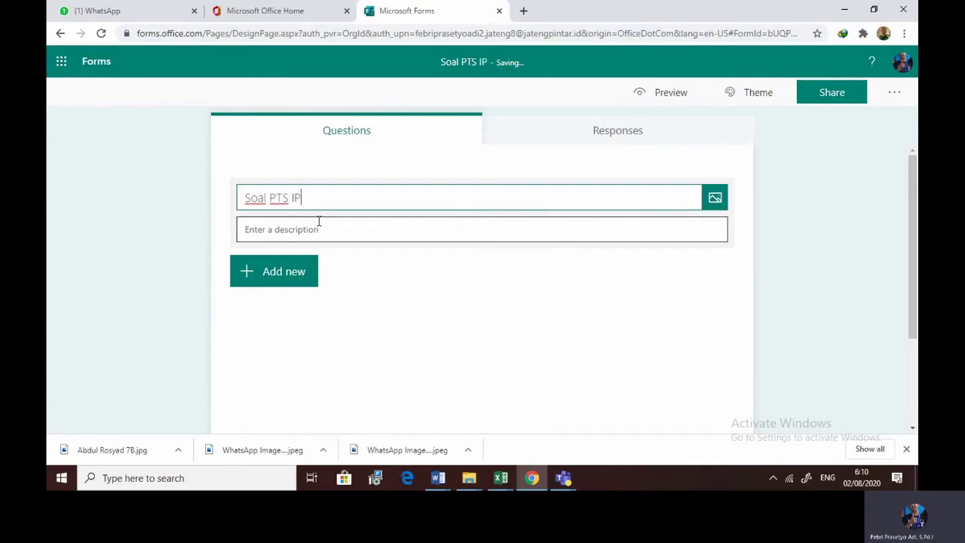
{"action": "type", "text": "A Kelas "}
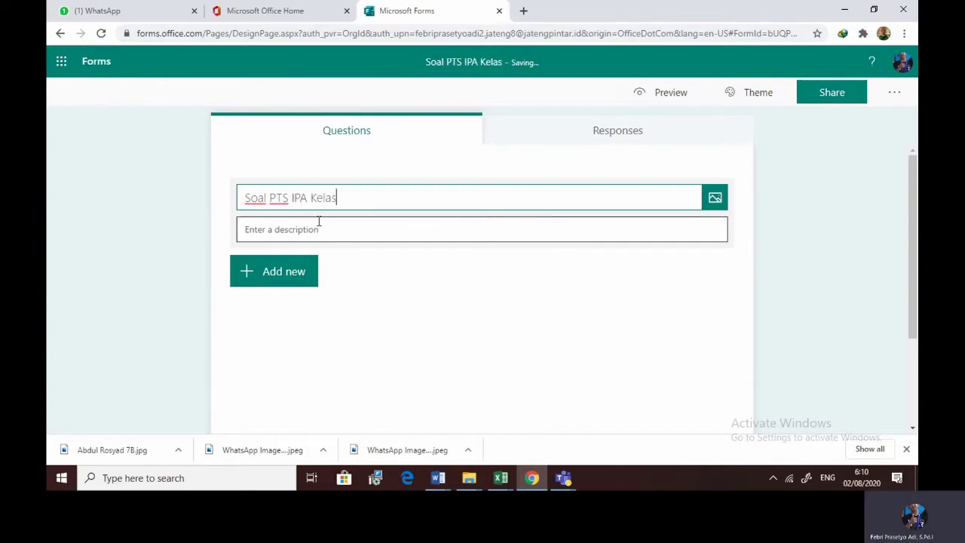
{"action": "type", "text": "8"}
{"action": "key", "text": "BackSpace"}
{"action": "type", "text": "7"}
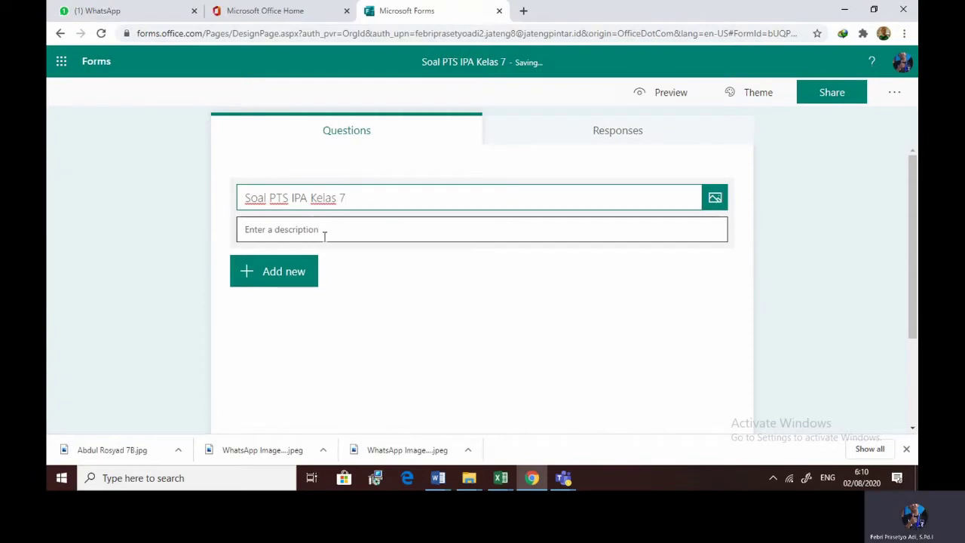
- Enter a two-line quiz description: "1. Kerjakan soal di bawah ini selama 30 menit" and "2. Tulis data dan kelas kalian"
{"action": "left_click", "coordinate": [335, 227]}
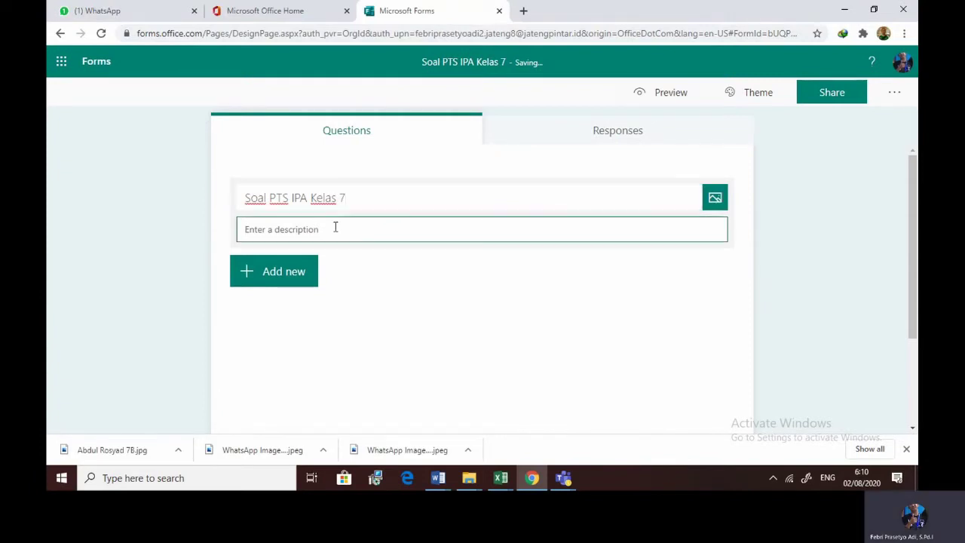
{"action": "type", "text": "1. Kerjakan soal di bawah ini selaam"}
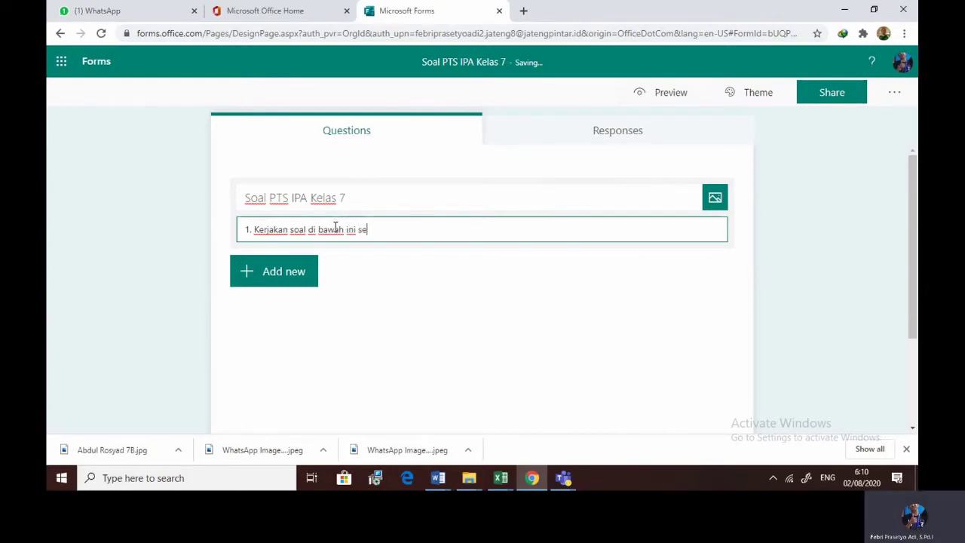
{"action": "key", "text": "BackSpace"}
{"action": "key", "text": "BackSpace"}
{"action": "key", "text": "BackSpace"}
{"action": "type", "text": "ma 30 menit"}
{"action": "key", "text": "Return"}
{"action": "type", "text": "2."}
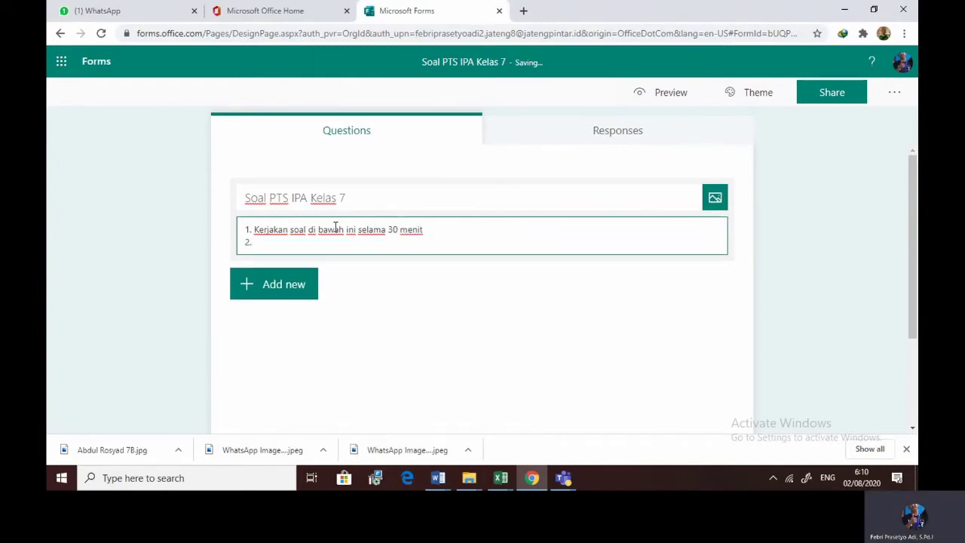
{"action": "type", "text": " Tulis data dan kela"}
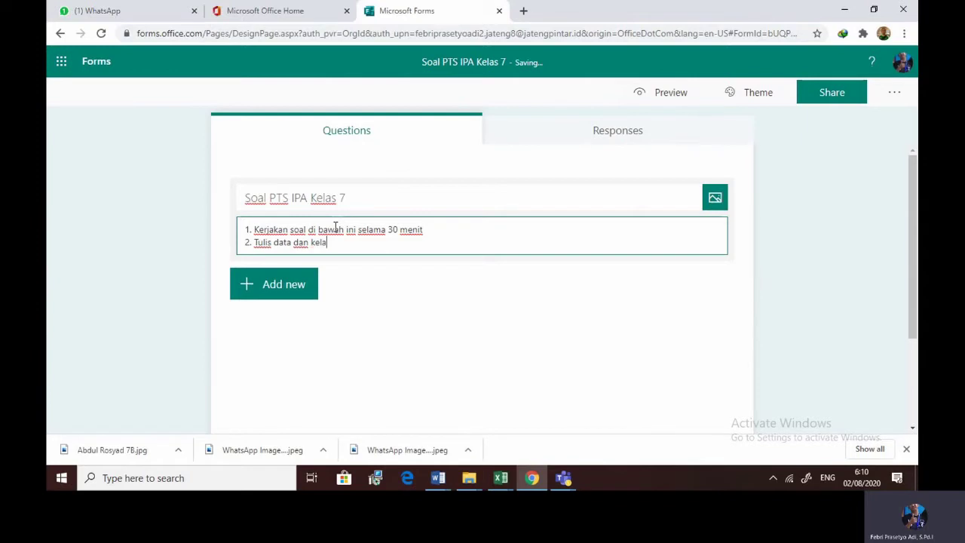
{"action": "type", "text": "s kalian"}
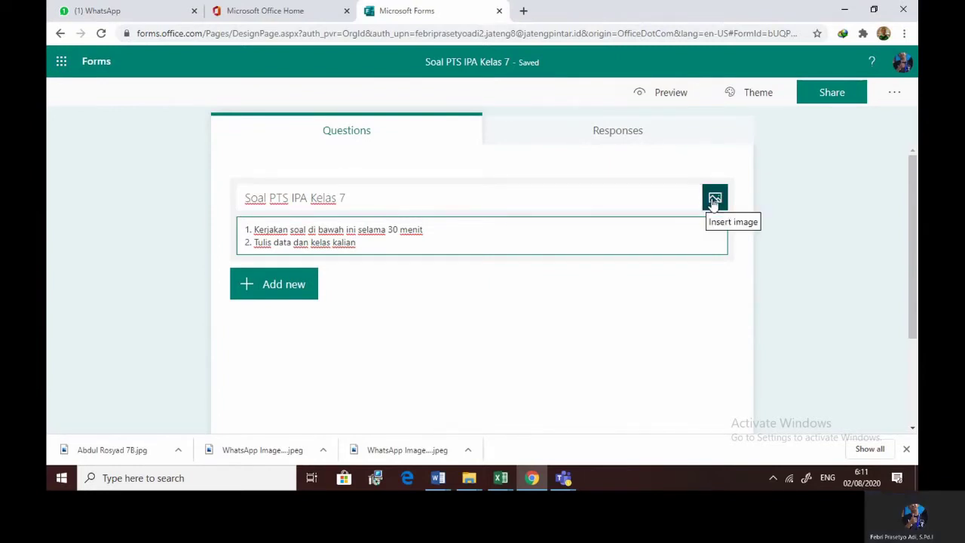
{"action": "key", "text": "ctrl+plus"}
{"action": "key", "text": "ctrl+plus"}
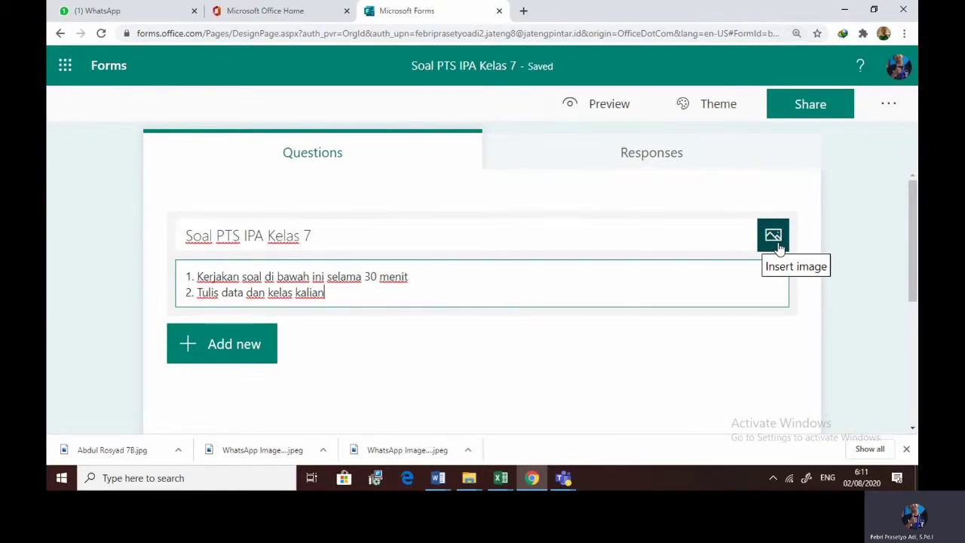
{"action": "key", "text": "ctrl+minus"}
{"action": "key", "text": "ctrl+minus"}
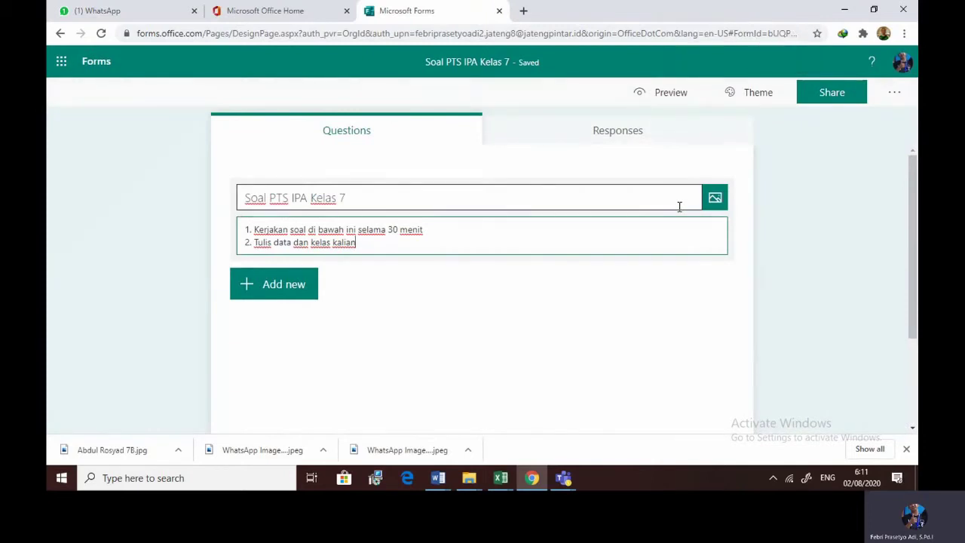
- Add a choice question with the text "Siapakah penemu teori gravitasi?"
{"action": "left_click", "coordinate": [289, 291]}
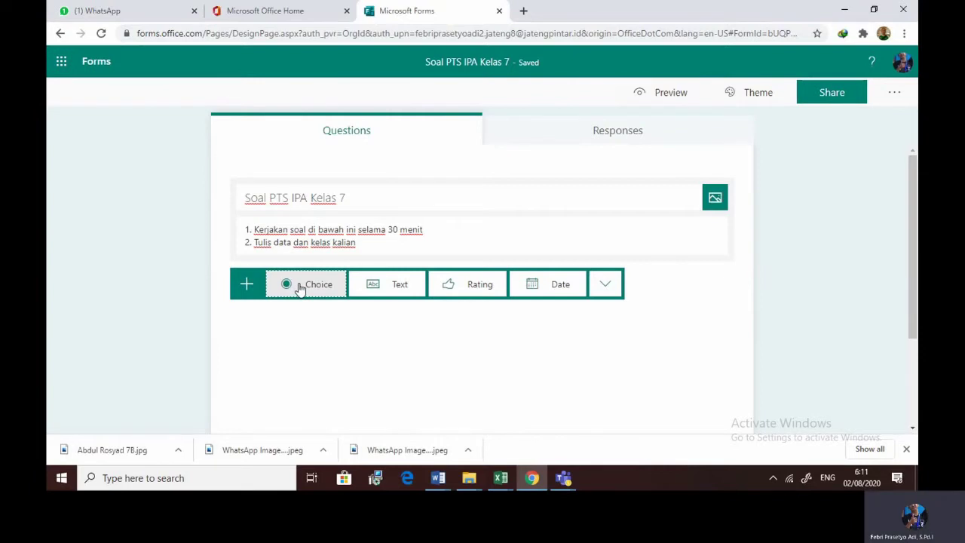
{"action": "left_click", "coordinate": [305, 284]}
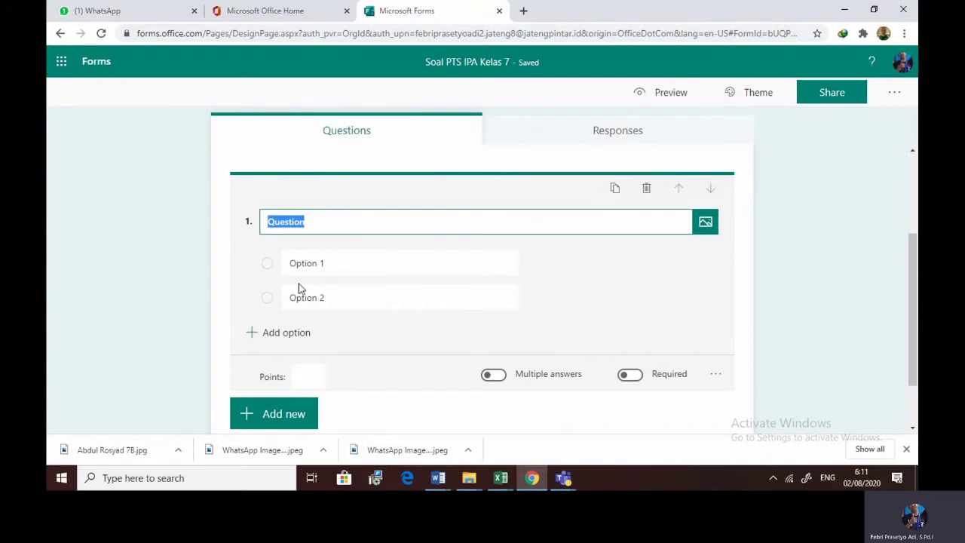
{"action": "type", "text": "Siapakah pe"}
{"action": "type", "text": "nemu teor"}
{"action": "type", "text": "i re"}
{"action": "key", "text": "BackSpace"}
{"action": "key", "text": "BackSpace"}
{"action": "type", "text": "ga"}
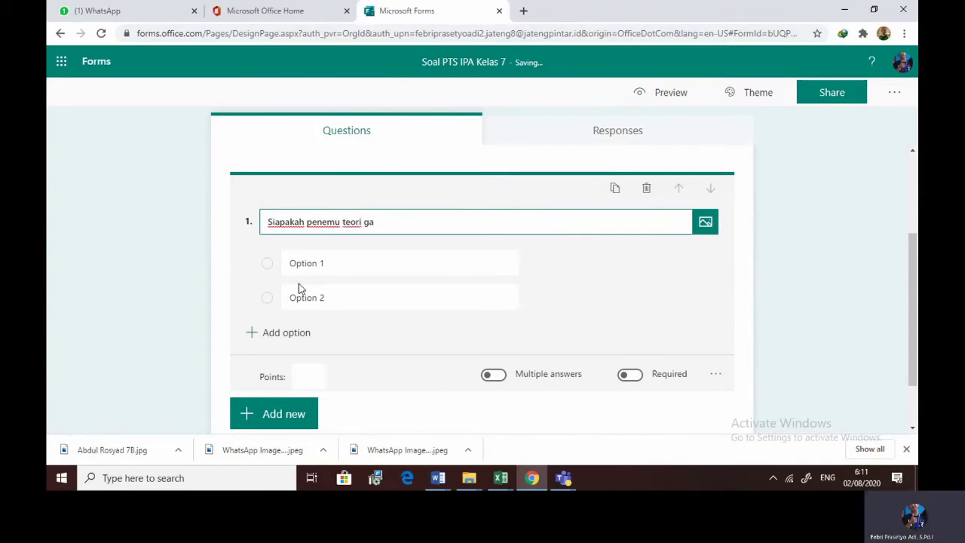
{"action": "key", "text": "BackSpace"}
{"action": "type", "text": "ravitasi?"}
- Add two more answer options to question 1, making four in all
{"action": "left_click", "coordinate": [317, 263]}
{"action": "left_click", "coordinate": [324, 297]}
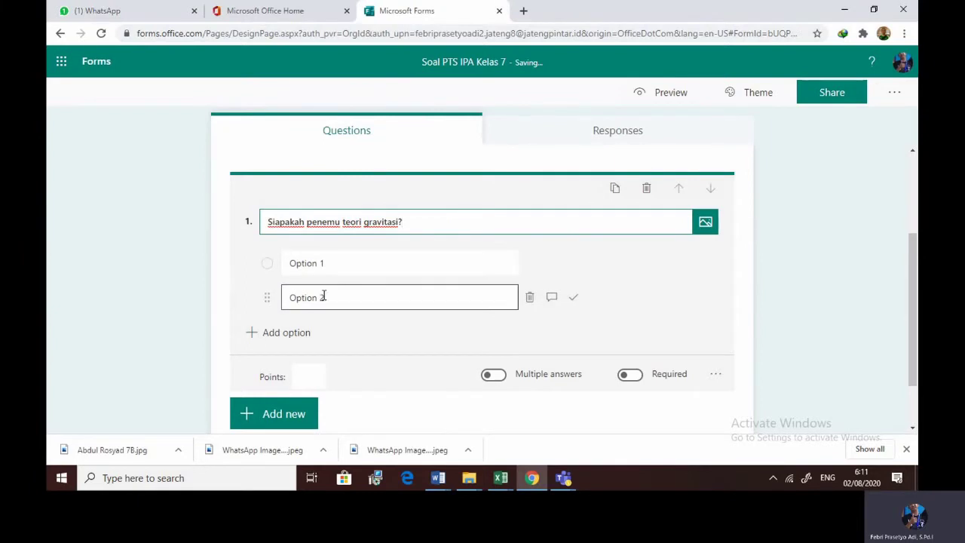
{"action": "left_click", "coordinate": [272, 337]}
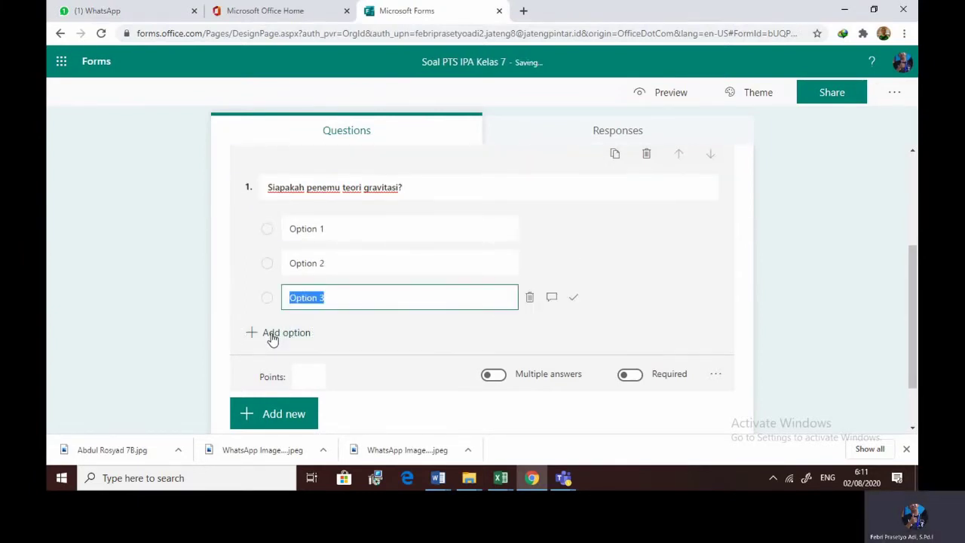
{"action": "left_click", "coordinate": [273, 337]}
- Fill in the four answer options of question 1 as Newton, Einstein, Galileo and Suparman
{"action": "left_click", "coordinate": [332, 199]}
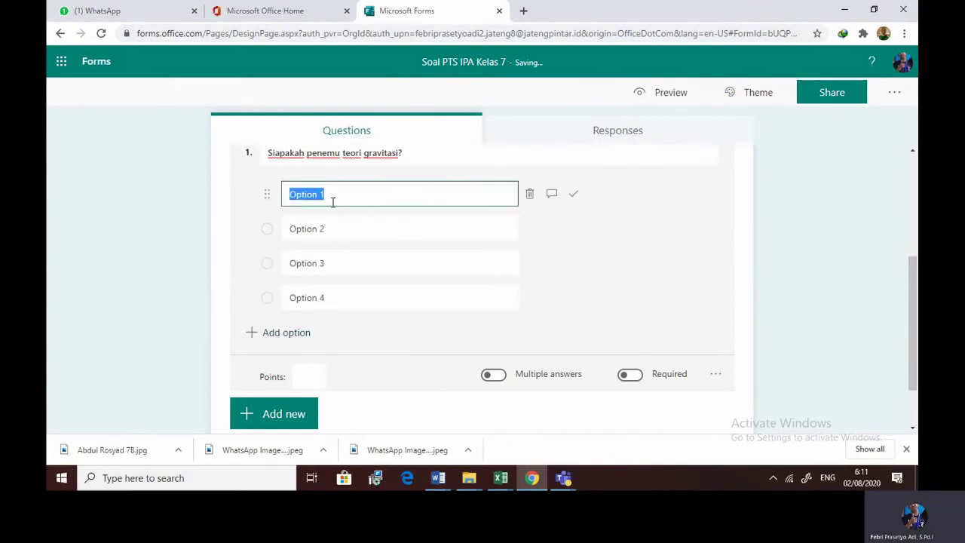
{"action": "type", "text": "Newton"}
{"action": "left_click", "coordinate": [340, 225]}
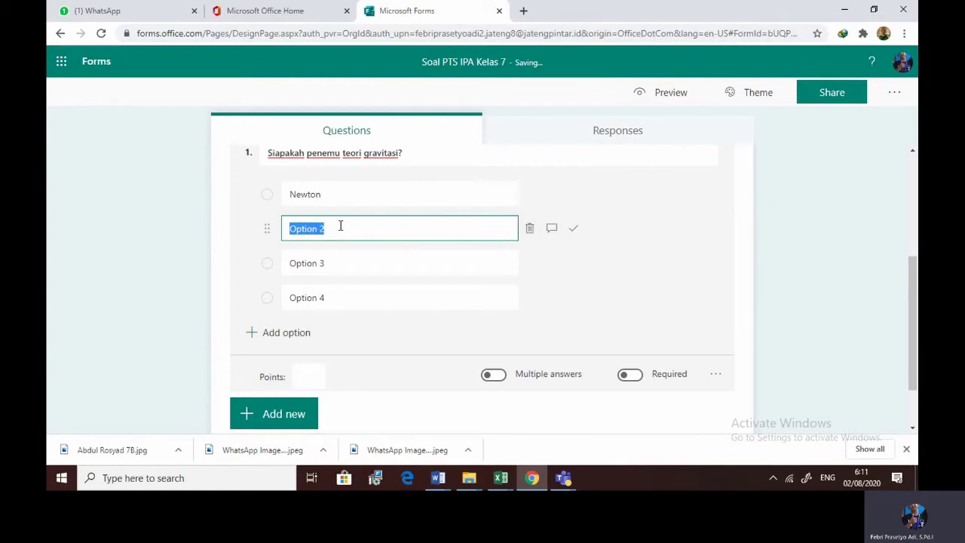
{"action": "type", "text": "Einstein"}
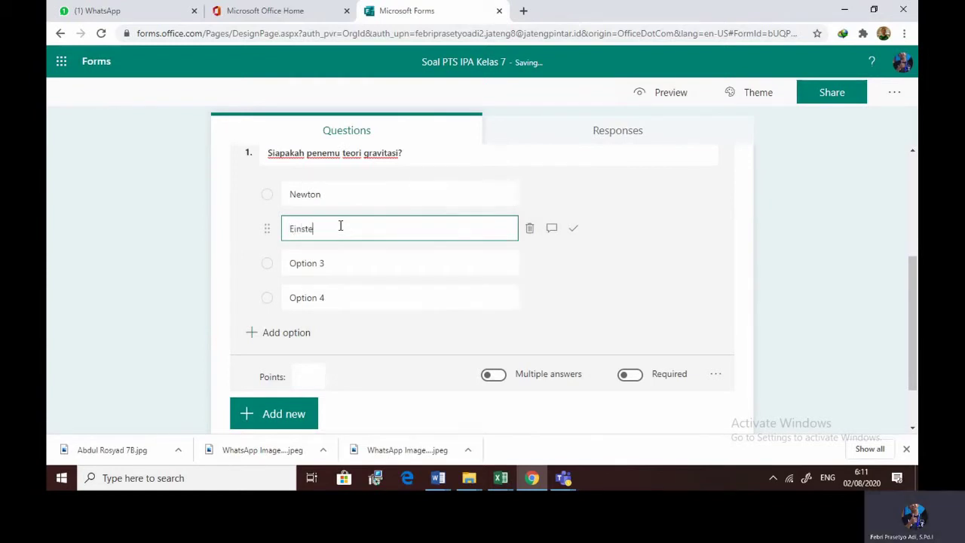
{"action": "left_click", "coordinate": [344, 264]}
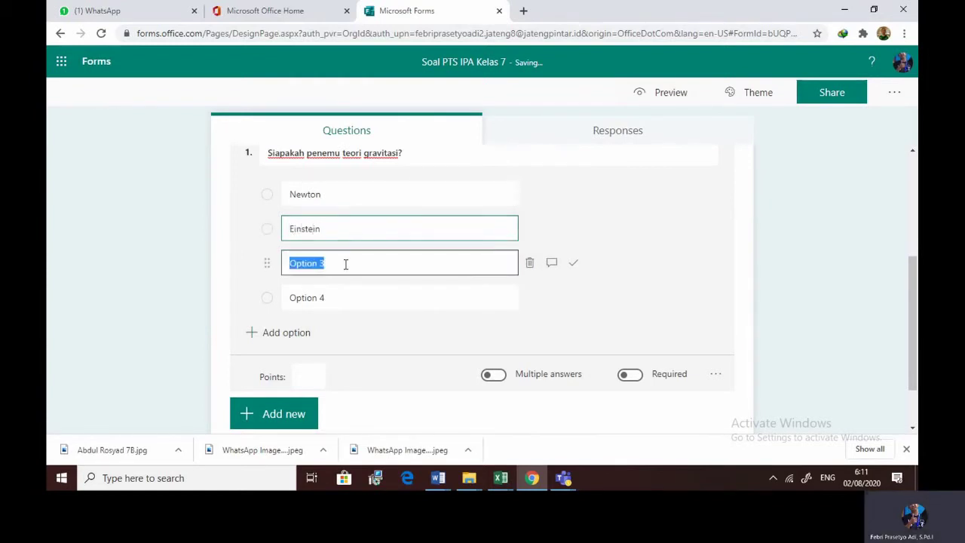
{"action": "type", "text": "Galileo"}
{"action": "left_click", "coordinate": [346, 290]}
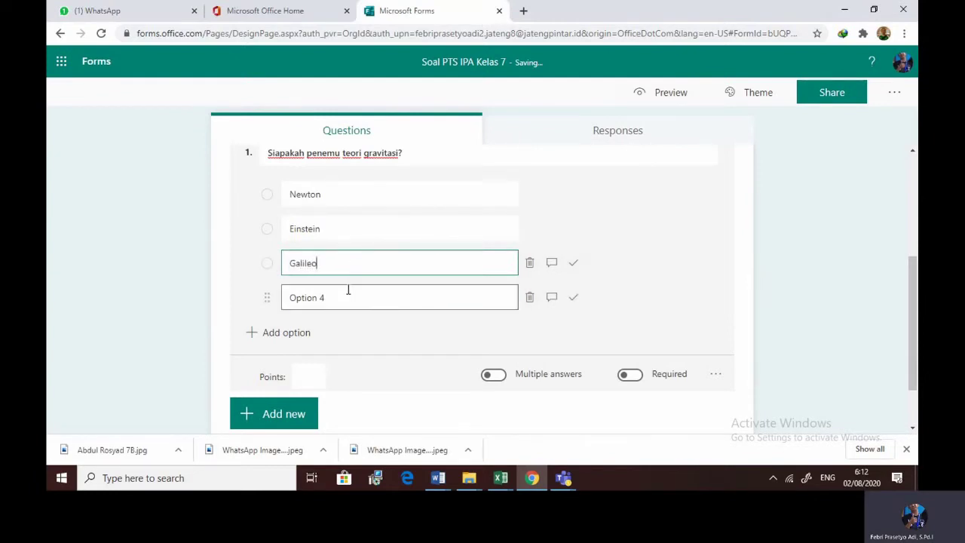
{"action": "type", "text": "Suparman"}
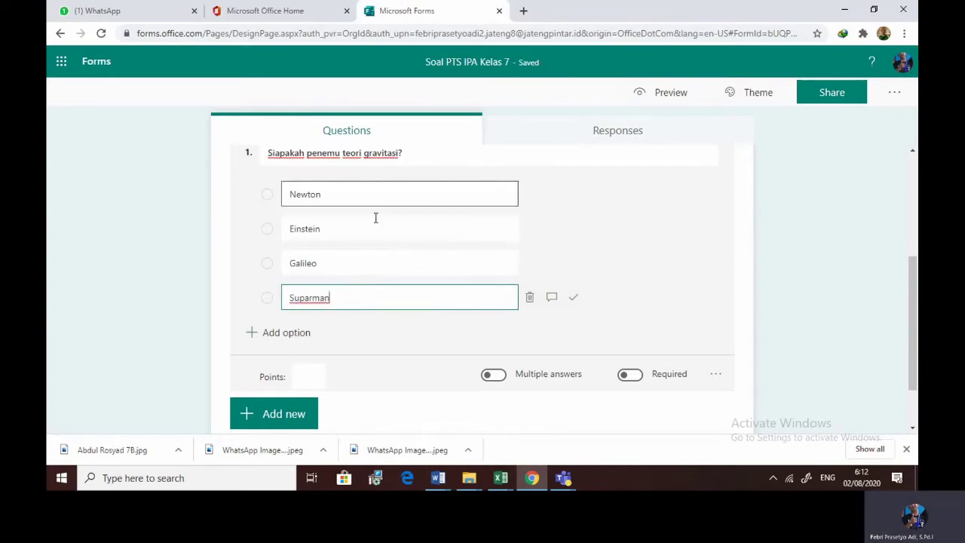
- Mark Newton as the correct answer and give that option the respondent message "Jawaban kalian benar"
{"action": "left_click", "coordinate": [669, 234]}
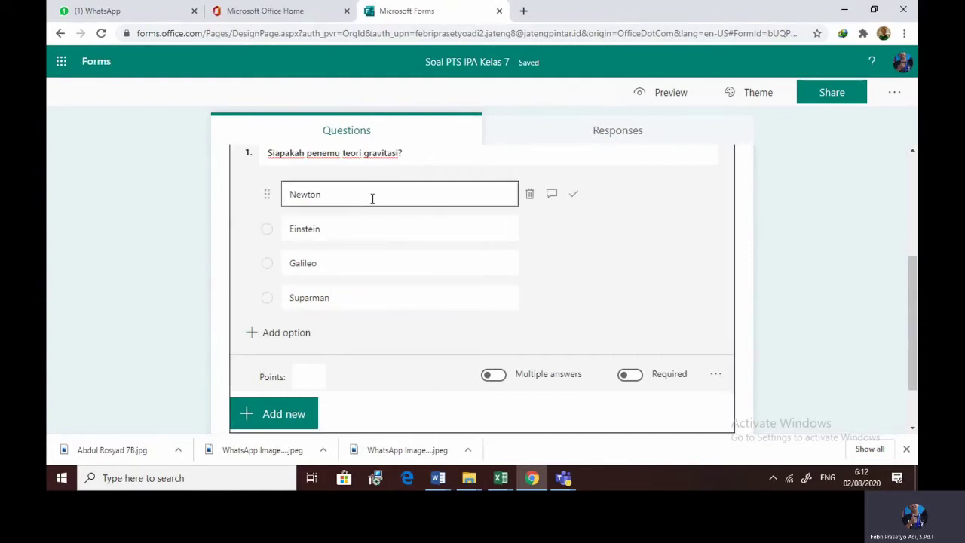
{"action": "left_click", "coordinate": [573, 196]}
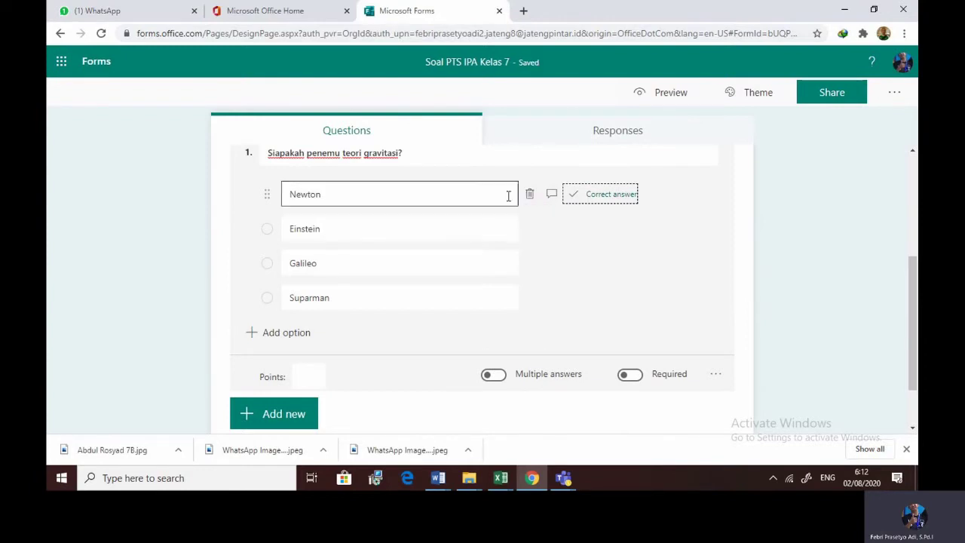
{"action": "left_click", "coordinate": [552, 195]}
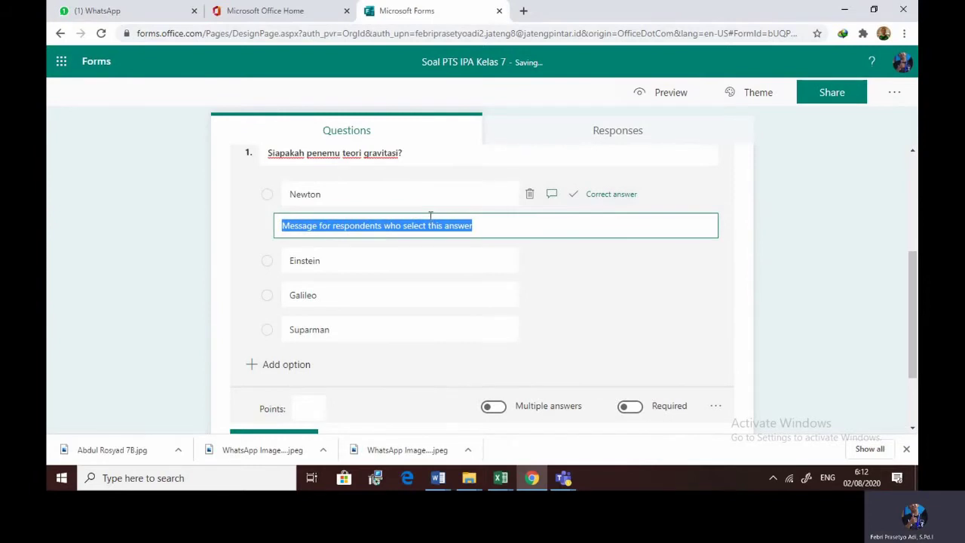
{"action": "type", "text": "Jwaban"}
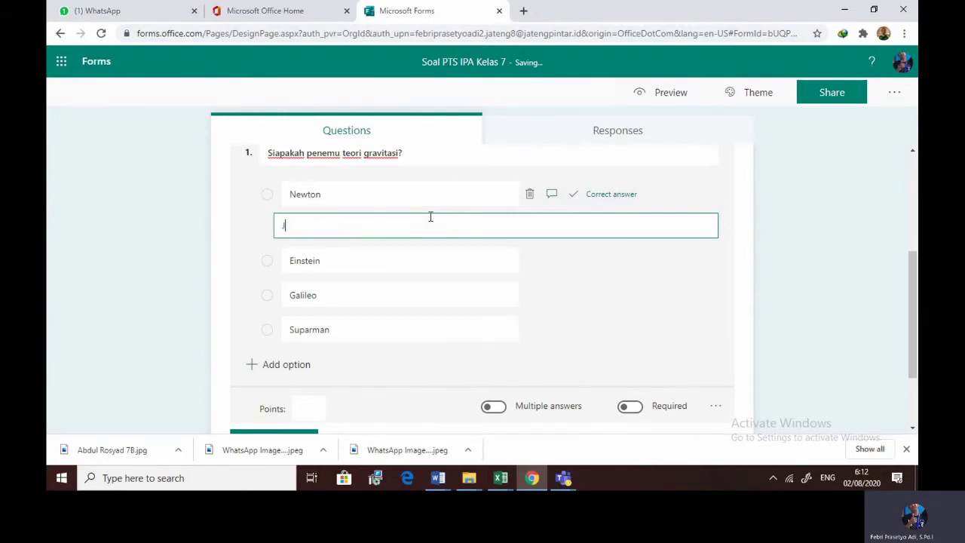
{"action": "key", "text": "BackSpace"}
{"action": "key", "text": "BackSpace"}
{"action": "key", "text": "BackSpace"}
{"action": "key", "text": "BackSpace"}
{"action": "type", "text": "awana"}
{"action": "type", "text": "ban kalia"}
{"action": "type", "text": "n benar"}
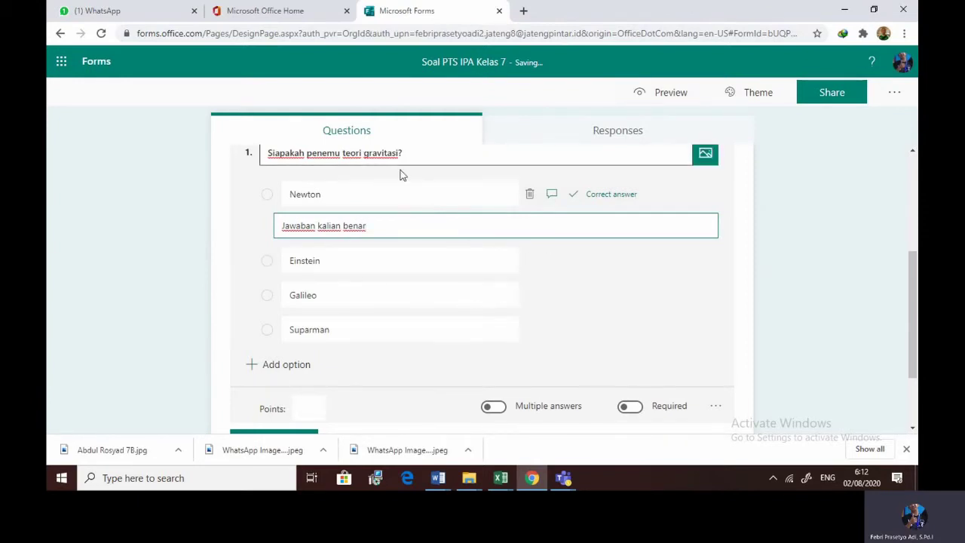
- Add the respondent message "Einstein adalah penemu teori relativitas" to the Einstein option
{"action": "left_click", "coordinate": [551, 261]}
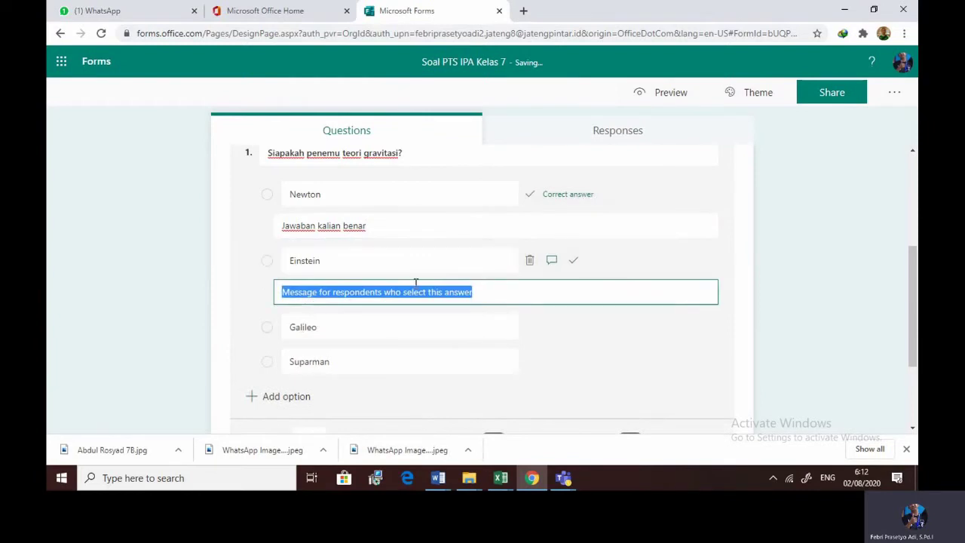
{"action": "type", "text": "dia"}
{"action": "key", "text": "BackSpace"}
{"action": "key", "text": "BackSpace"}
{"action": "key", "text": "BackSpace"}
{"action": "type", "text": "Einstein adalah penemu teori relativitas"}
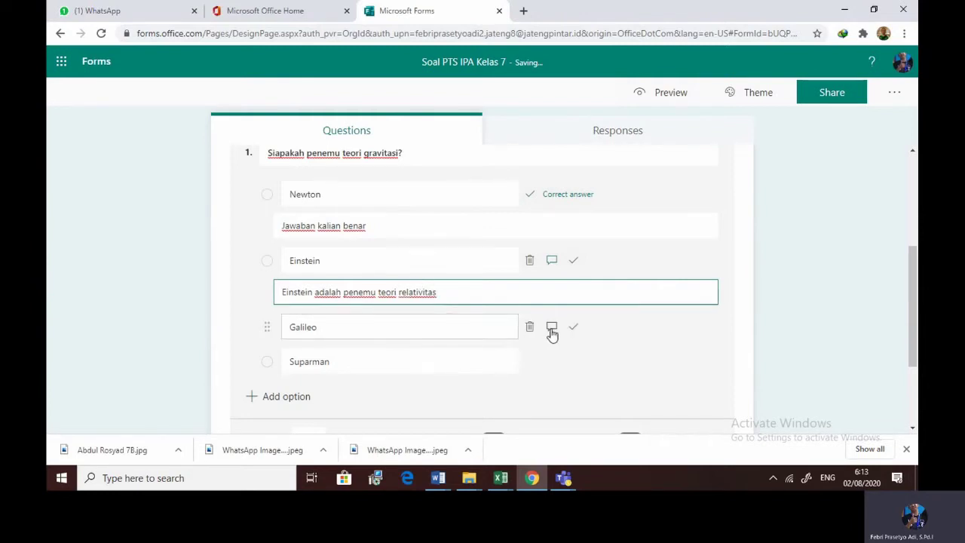
- Add the respondent message "Galileo penemu teori matahari pusat tata surya" to the Galileo option
{"action": "left_click", "coordinate": [551, 328]}
{"action": "type", "text": "dia"}
{"action": "key", "text": "BackSpace"}
{"action": "key", "text": "BackSpace"}
{"action": "key", "text": "BackSpace"}
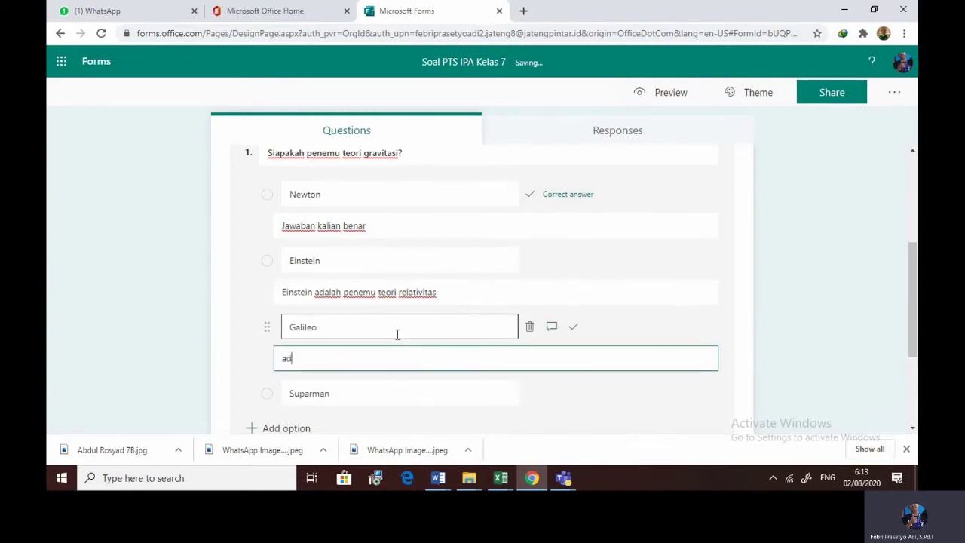
{"action": "type", "text": "Galileo penemu t"}
{"action": "type", "text": "eori "}
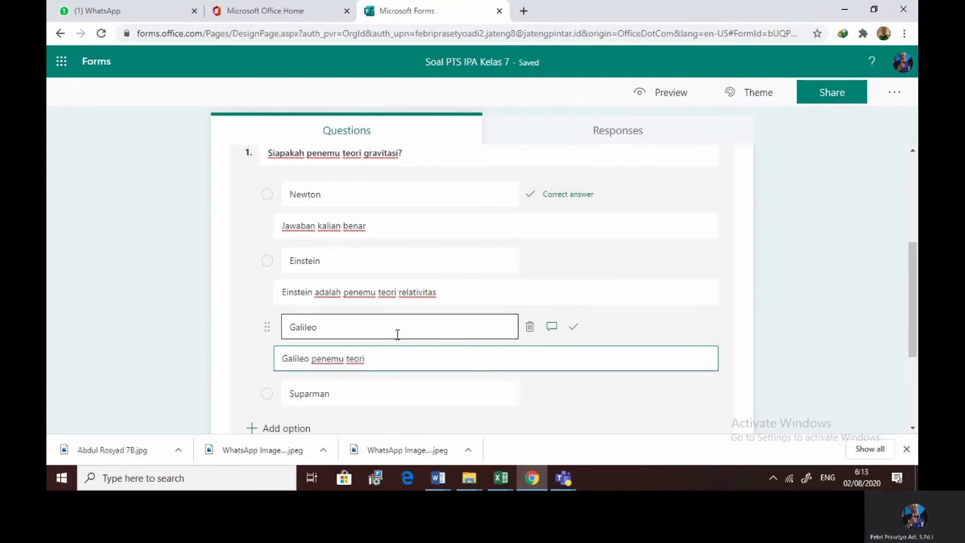
{"action": "type", "text": "matahar"}
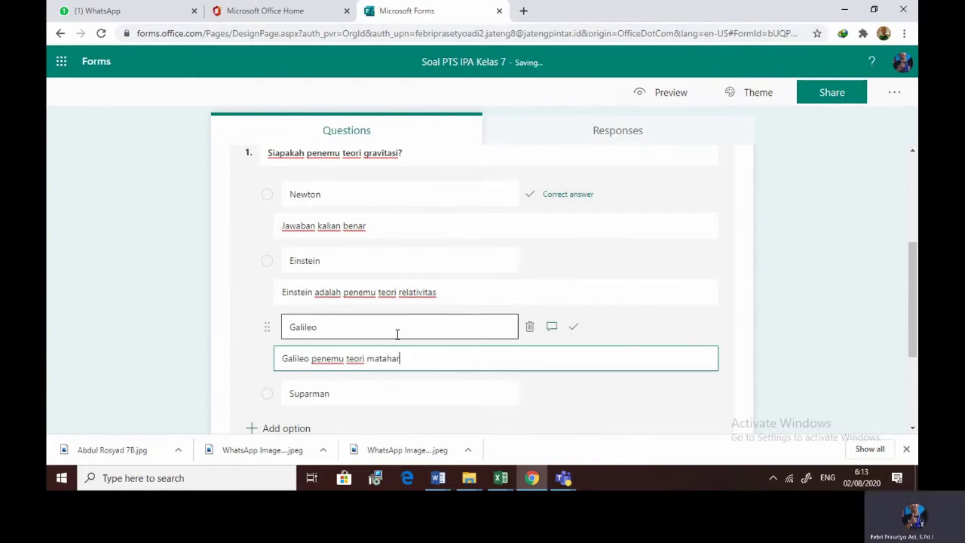
{"action": "type", "text": "i pusat ttaata surya"}
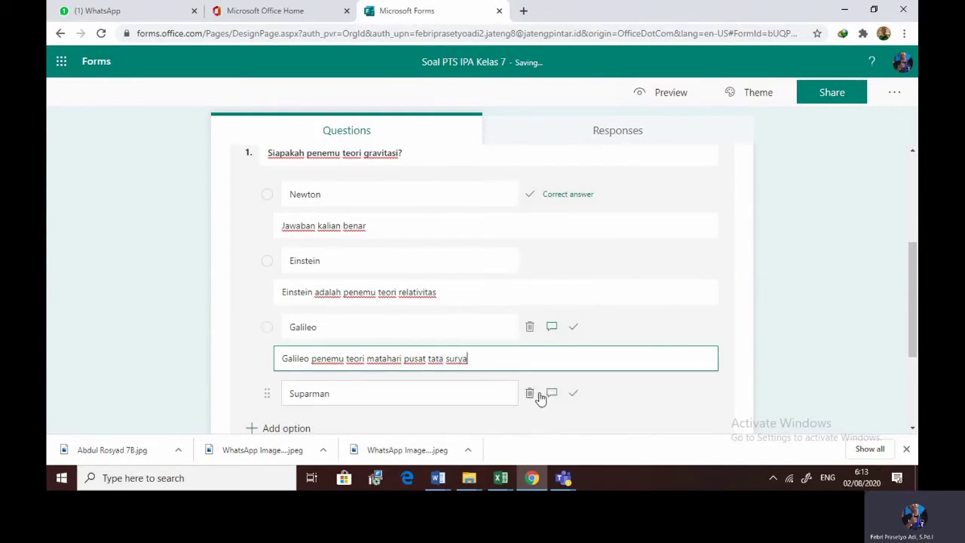
- Add the respondent message "Suparman adalah tetangga saya" to the Suparman option
{"action": "left_click", "coordinate": [552, 394]}
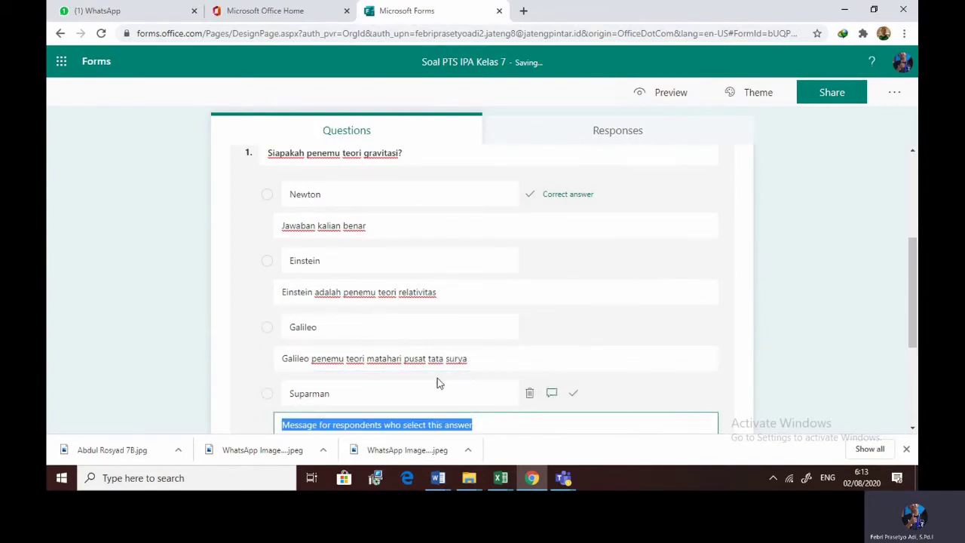
{"action": "type", "text": "Suparman"}
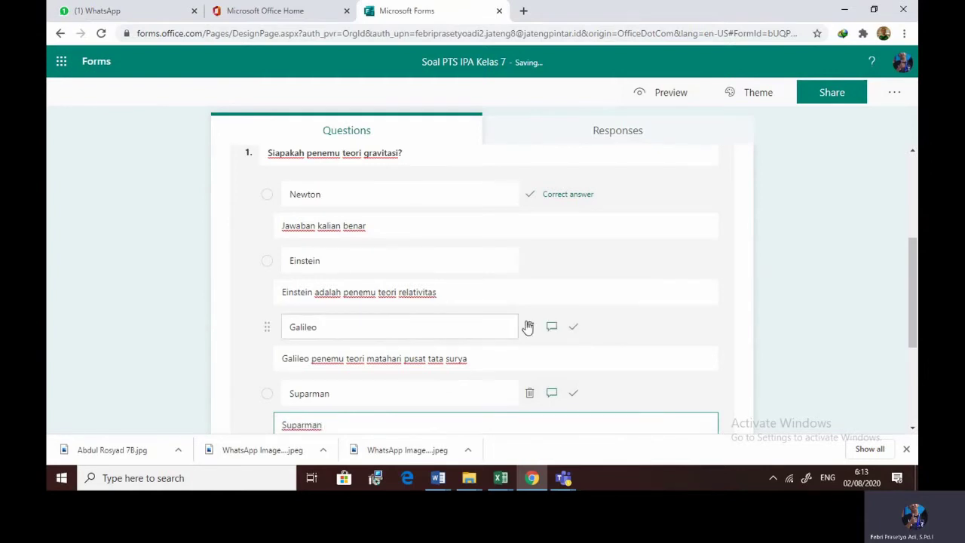
{"action": "scroll", "coordinate": [528, 326], "scroll_direction": "down", "scroll_amount": 2}
{"action": "type", "text": "adla"}
{"action": "key", "text": "BackSpace"}
{"action": "type", "text": "ah yan"}
{"action": "key", "text": "BackSpace"}
{"action": "key", "text": "BackSpace"}
{"action": "key", "text": "BackSpace"}
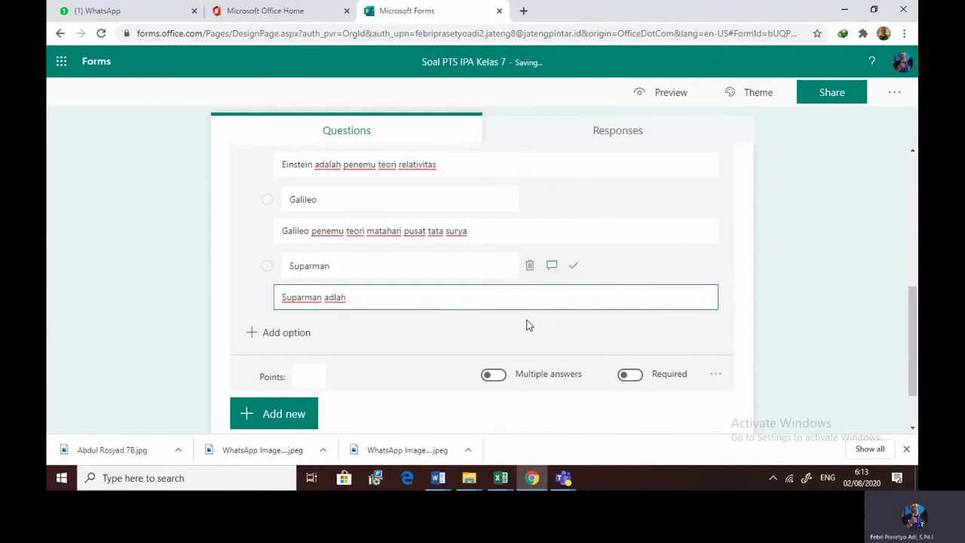
{"action": "key", "text": "BackSpace"}
{"action": "key", "text": "BackSpace"}
{"action": "key", "text": "BackSpace"}
{"action": "key", "text": "BackSpace"}
{"action": "type", "text": "alah tet"}
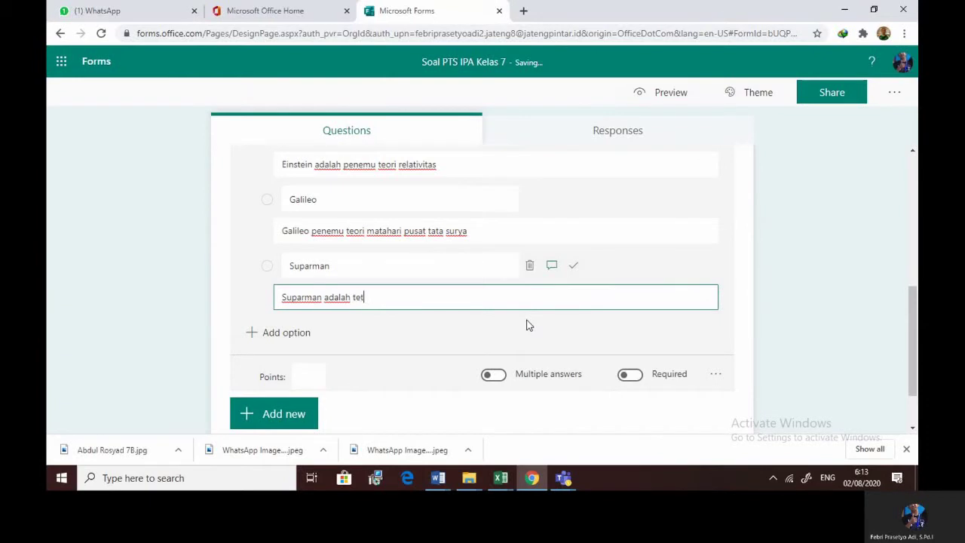
{"action": "type", "text": "angga saya"}
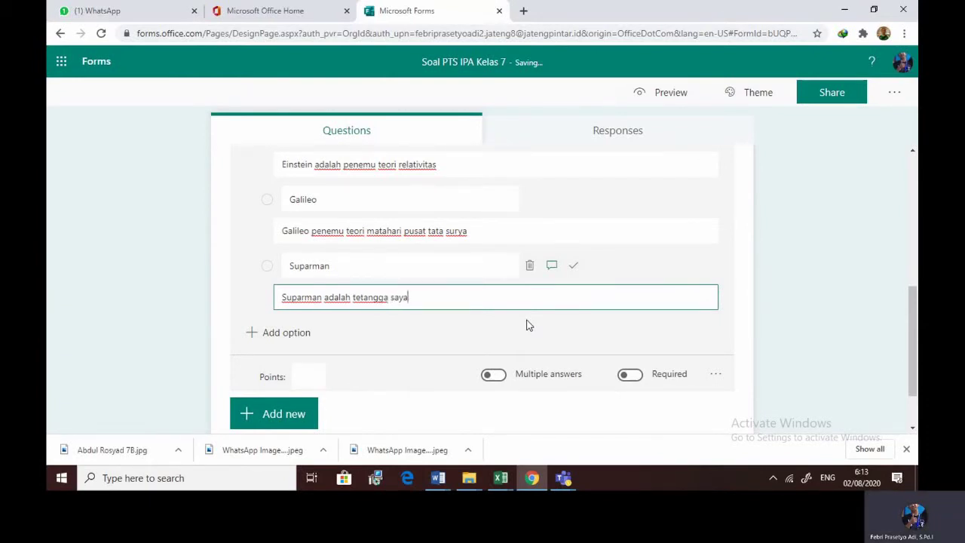
{"action": "left_click", "coordinate": [716, 329]}
- Preview the quiz as a respondent and examine the title, instructions and Immersive Reader option up close
{"action": "scroll", "coordinate": [713, 317], "scroll_direction": "up", "scroll_amount": 2}
{"action": "scroll", "coordinate": [711, 311], "scroll_direction": "down", "scroll_amount": 1}
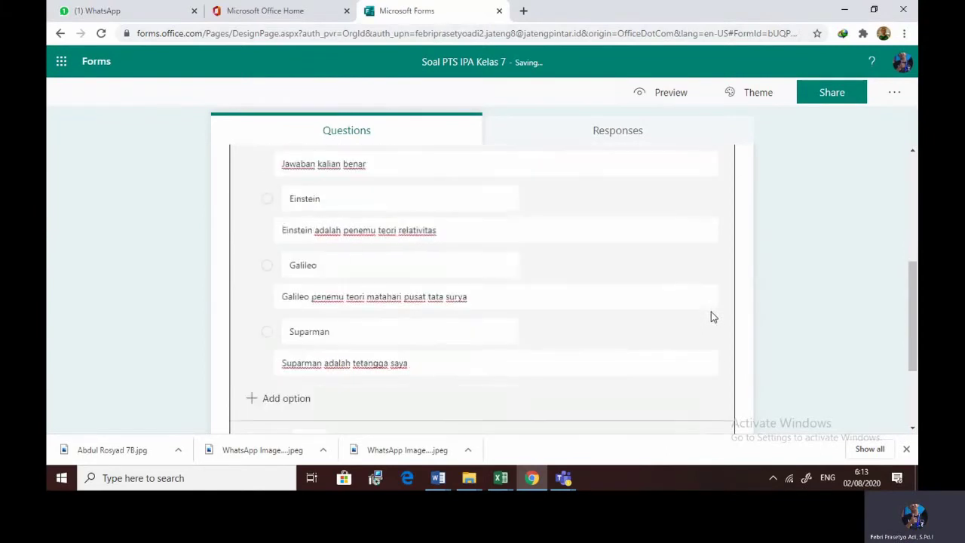
{"action": "scroll", "coordinate": [712, 315], "scroll_direction": "down", "scroll_amount": 1}
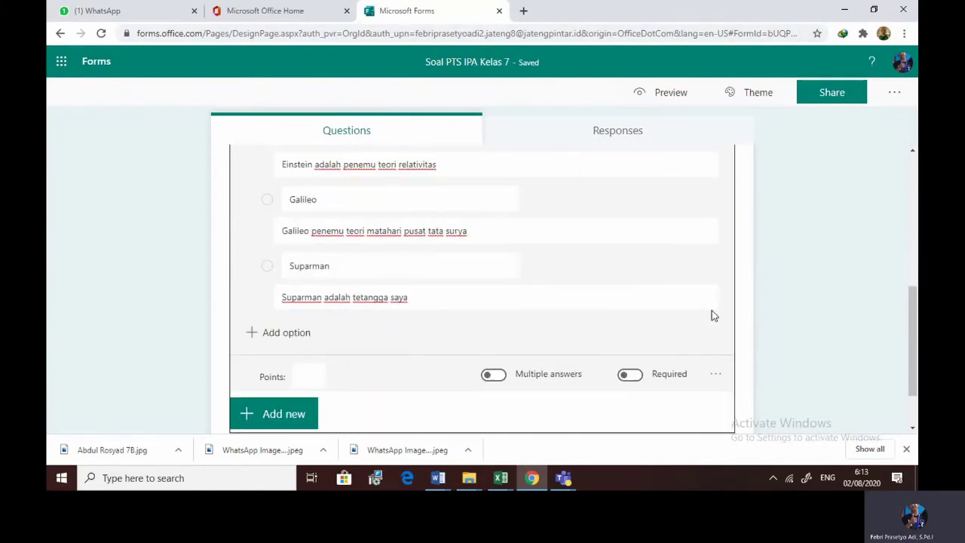
{"action": "scroll", "coordinate": [712, 315], "scroll_direction": "up", "scroll_amount": 4}
{"action": "left_click", "coordinate": [677, 97]}
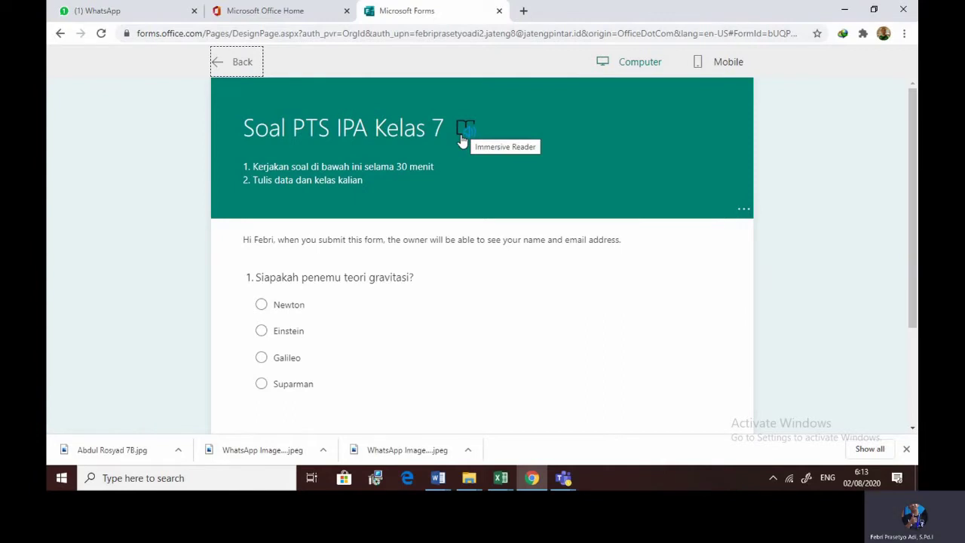
{"action": "key", "text": "ctrl+plus"}
{"action": "key", "text": "ctrl+plus"}
{"action": "key", "text": "ctrl+plus"}
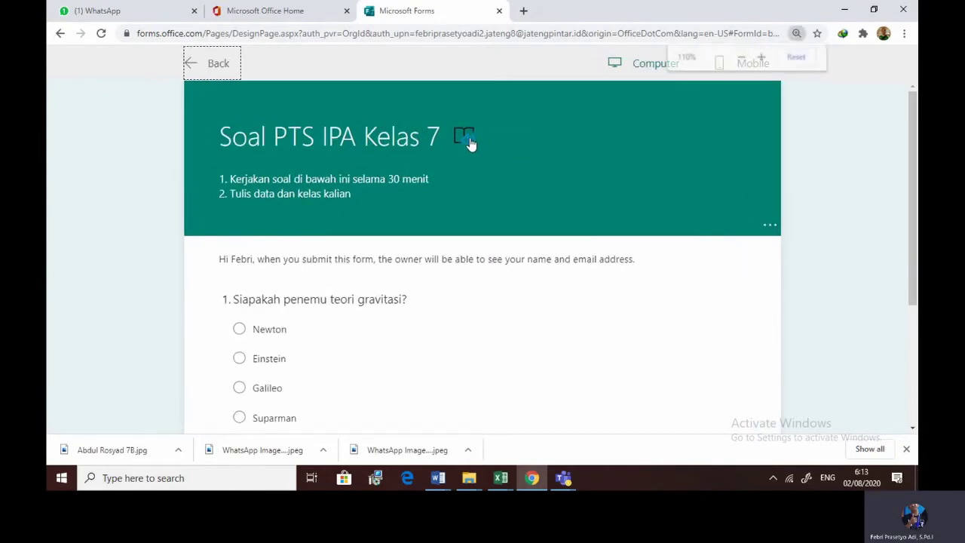
{"action": "key", "text": "ctrl+plus"}
{"action": "key", "text": "ctrl+plus"}
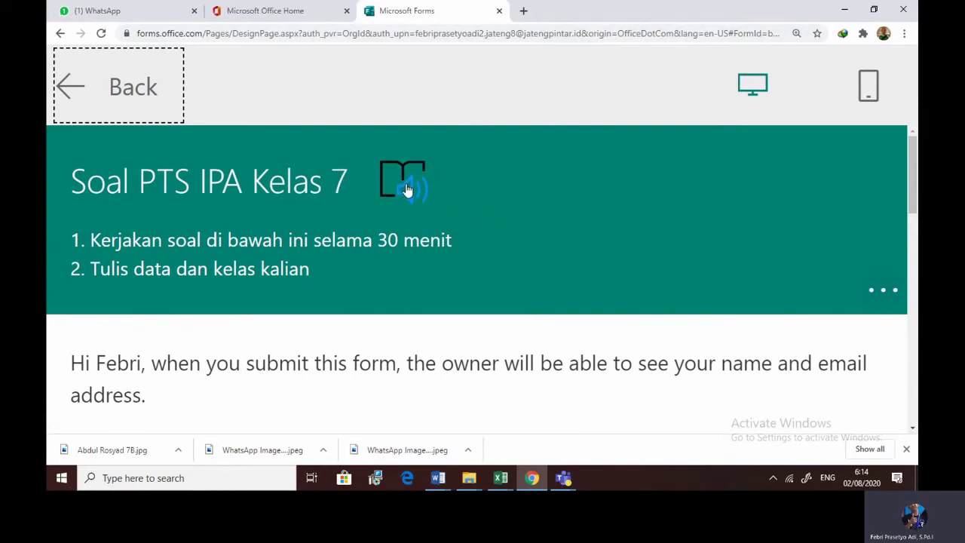
{"action": "left_click", "coordinate": [385, 193]}
{"action": "key", "text": "ctrl+minus"}
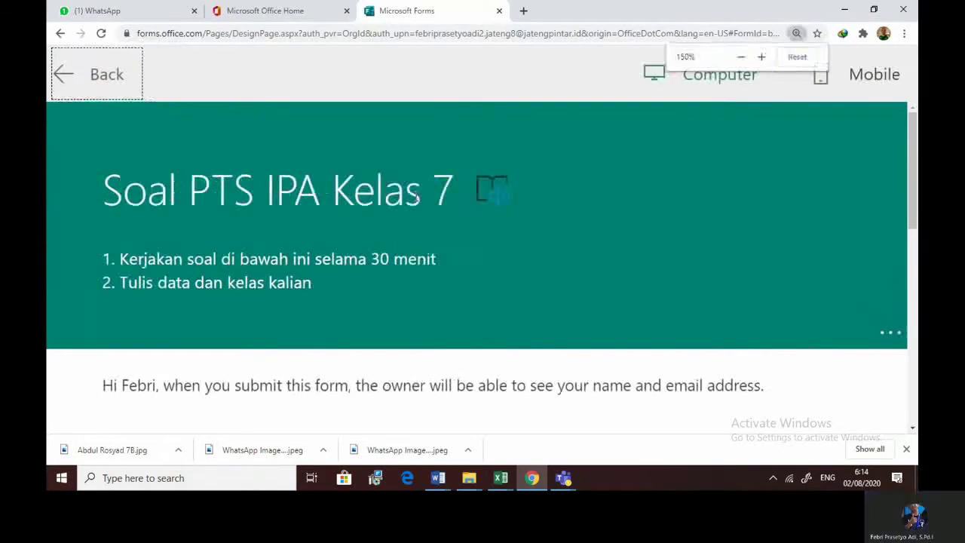
{"action": "key", "text": "ctrl+minus"}
{"action": "key", "text": "ctrl+minus"}
{"action": "key", "text": "ctrl+minus"}
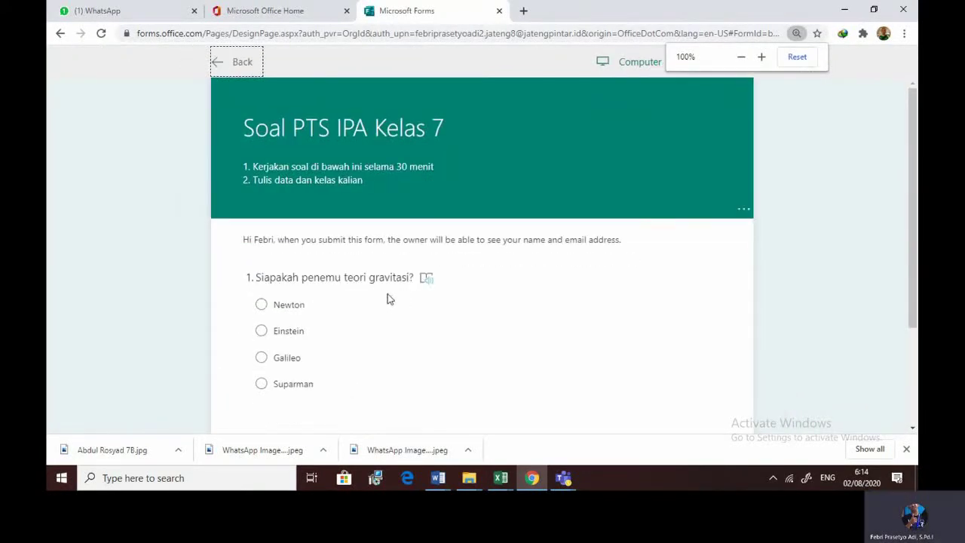
- Submit a test response choosing Einstein for question 1 and review the results with the feedback message
{"action": "scroll", "coordinate": [332, 317], "scroll_direction": "down", "scroll_amount": 2}
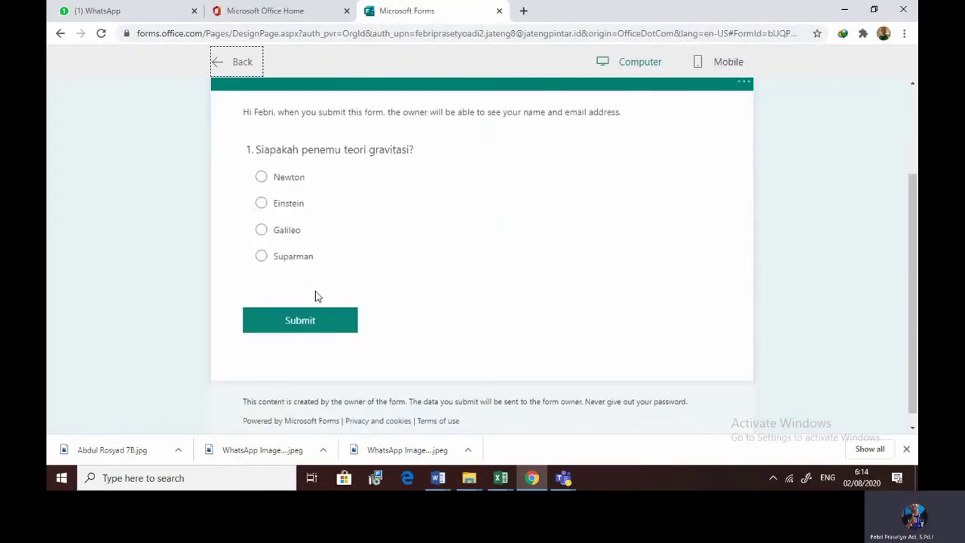
{"action": "left_click", "coordinate": [294, 207]}
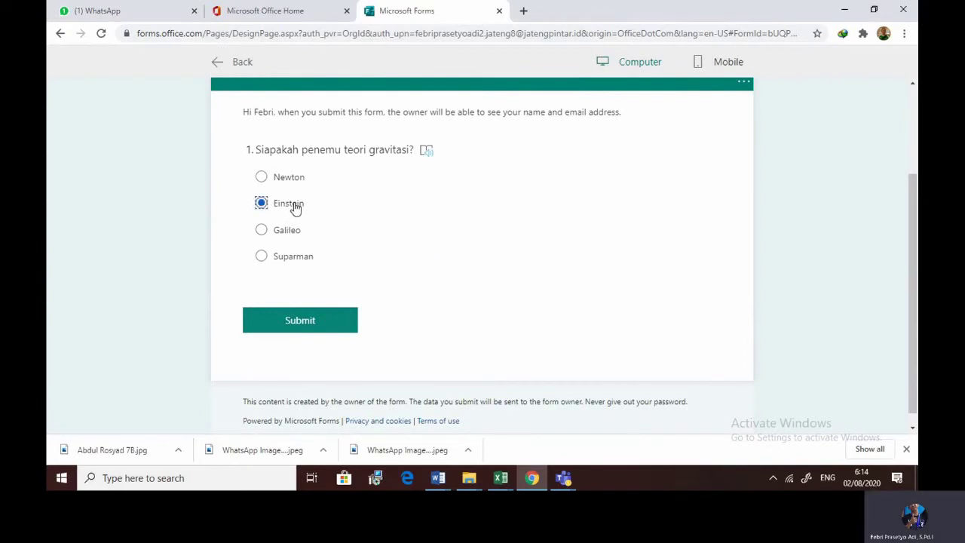
{"action": "left_click", "coordinate": [301, 320]}
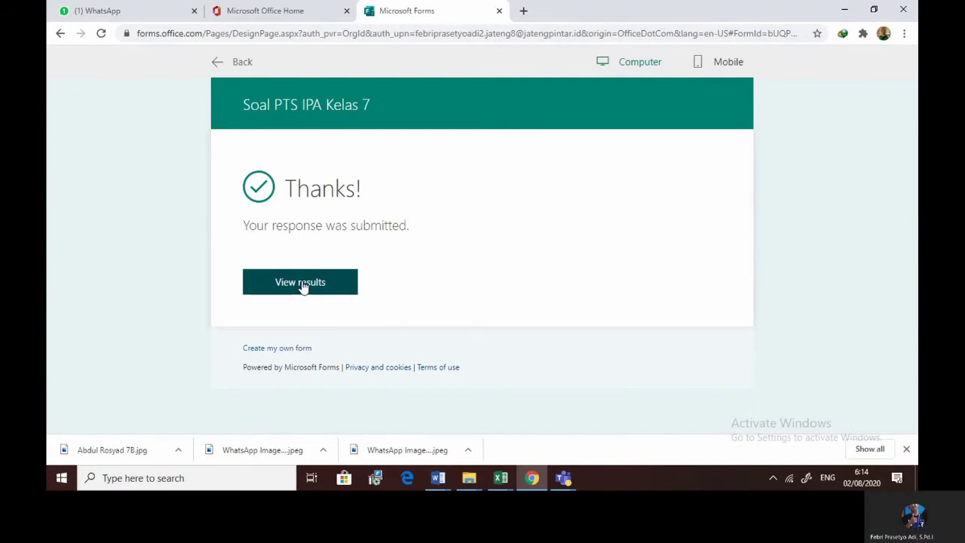
{"action": "left_click", "coordinate": [302, 285]}
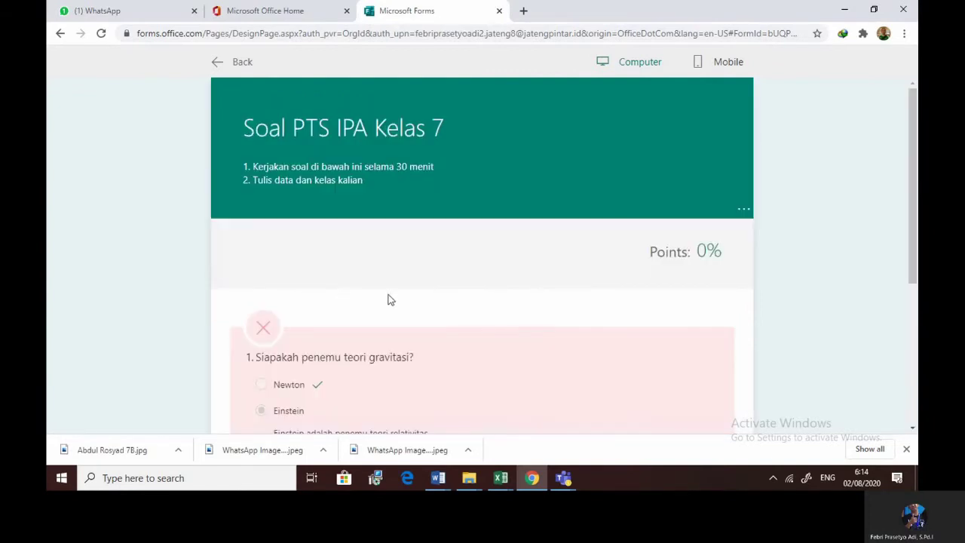
{"action": "scroll", "coordinate": [390, 300], "scroll_direction": "down", "scroll_amount": 3}
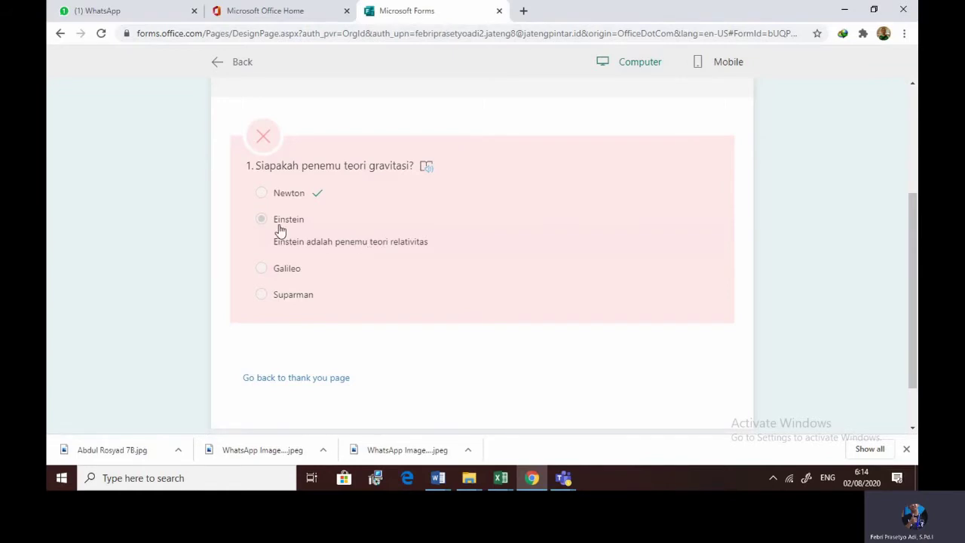
{"action": "scroll", "coordinate": [528, 230], "scroll_direction": "up", "scroll_amount": 3}
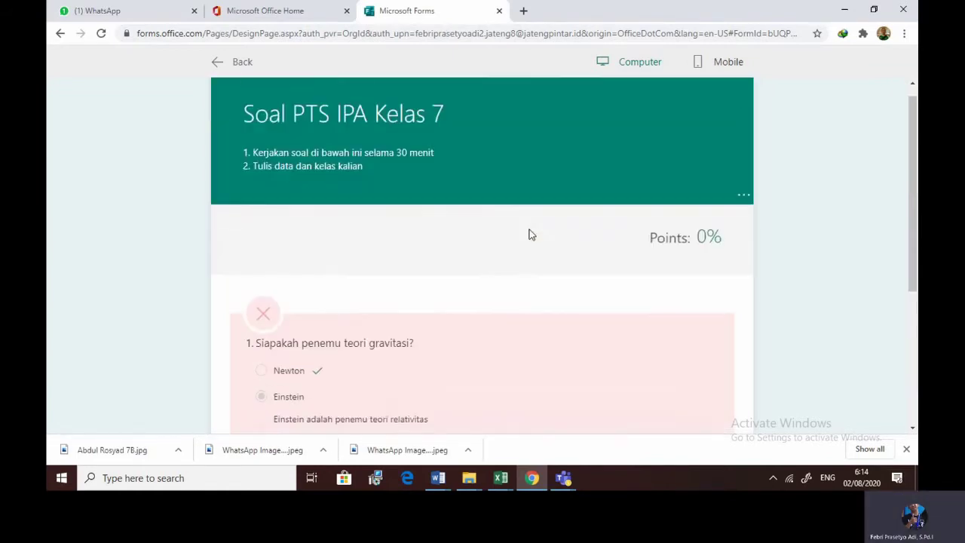
- Return to editing the quiz and add a text question 2 with the Math option enabled
{"action": "left_click", "coordinate": [244, 66]}
{"action": "scroll", "coordinate": [317, 226], "scroll_direction": "down", "scroll_amount": 2}
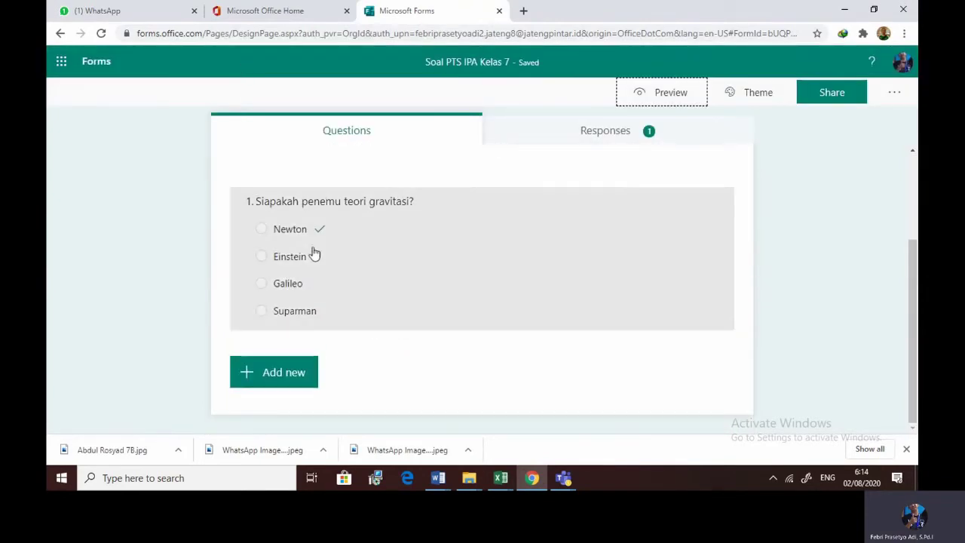
{"action": "left_click", "coordinate": [276, 371]}
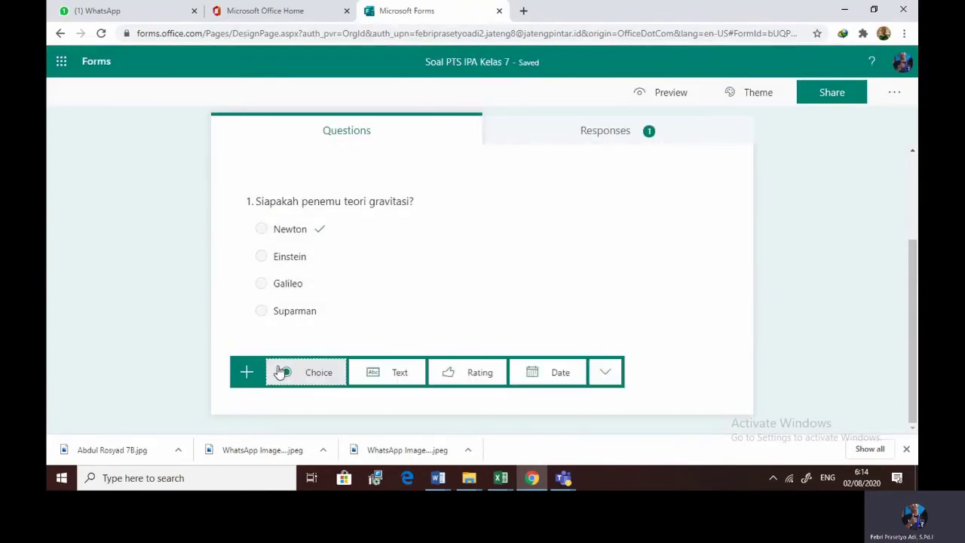
{"action": "left_click", "coordinate": [375, 373]}
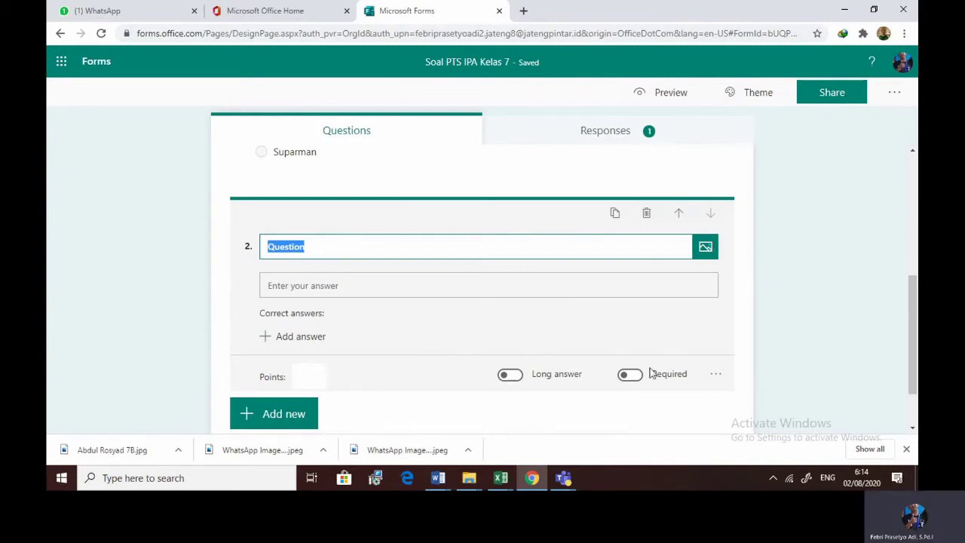
{"action": "left_click", "coordinate": [717, 377]}
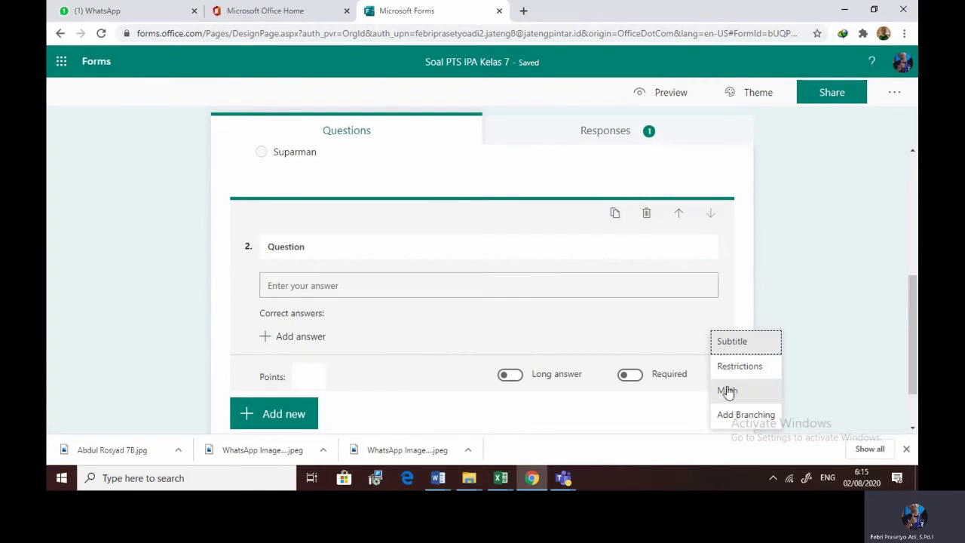
{"action": "left_click", "coordinate": [725, 392]}
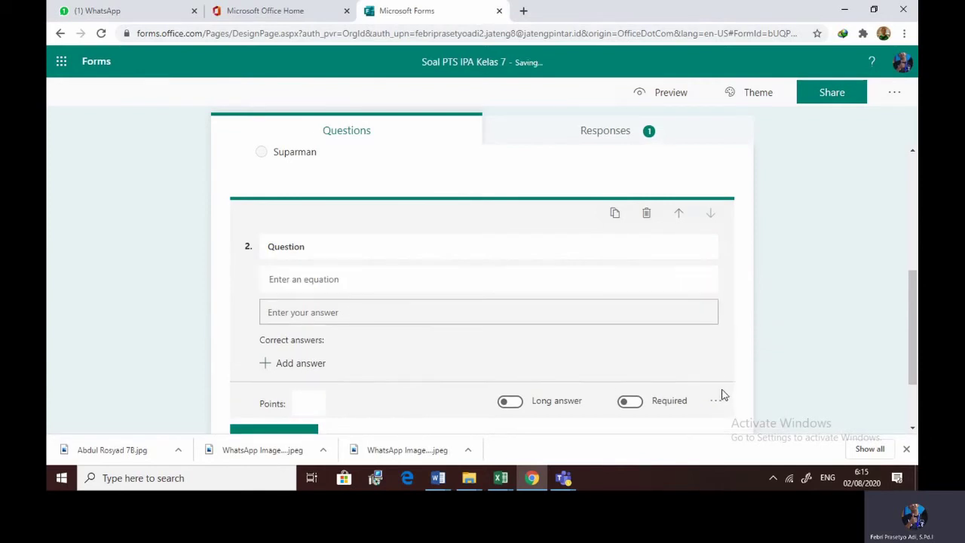
- Enter the equation "3x + 2y − 3² = .... jika x = 4 dan y = 2" for question 2
{"action": "left_click", "coordinate": [340, 278]}
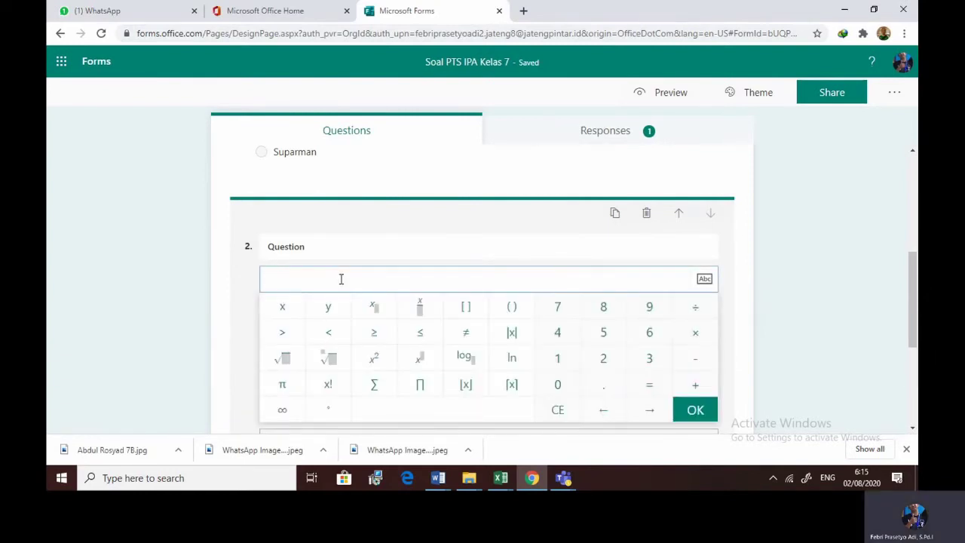
{"action": "type", "text": "3"}
{"action": "left_click", "coordinate": [279, 307]}
{"action": "type", "text": "-"}
{"action": "type", "text": "2"}
{"action": "left_click", "coordinate": [328, 312]}
{"action": "type", "text": "3"}
{"action": "left_click", "coordinate": [370, 351]}
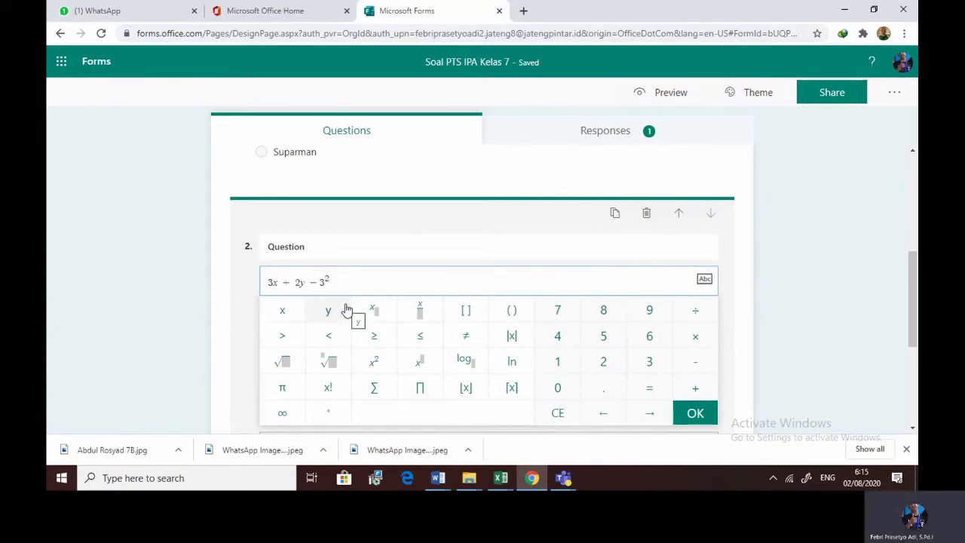
{"action": "type", "text": "= ....jika"}
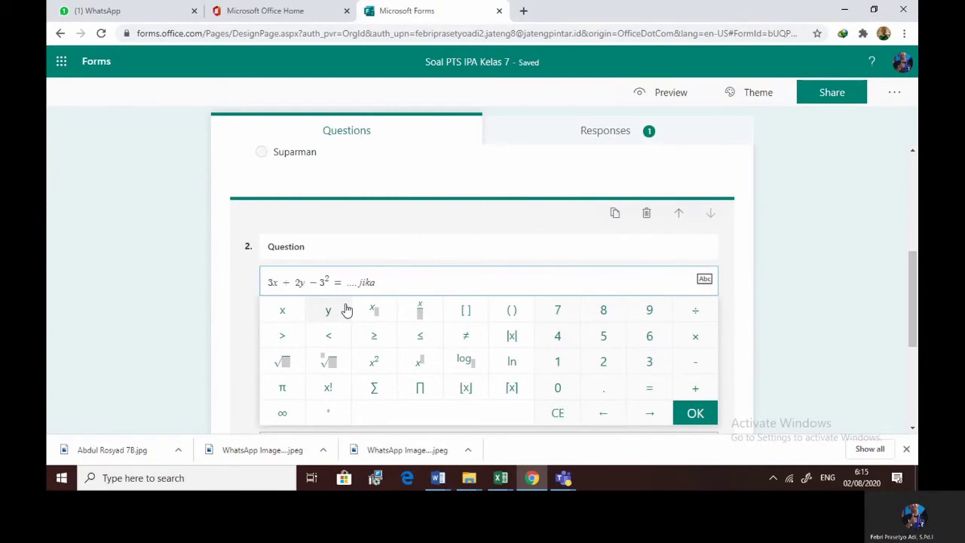
{"action": "type", "text": " x = "}
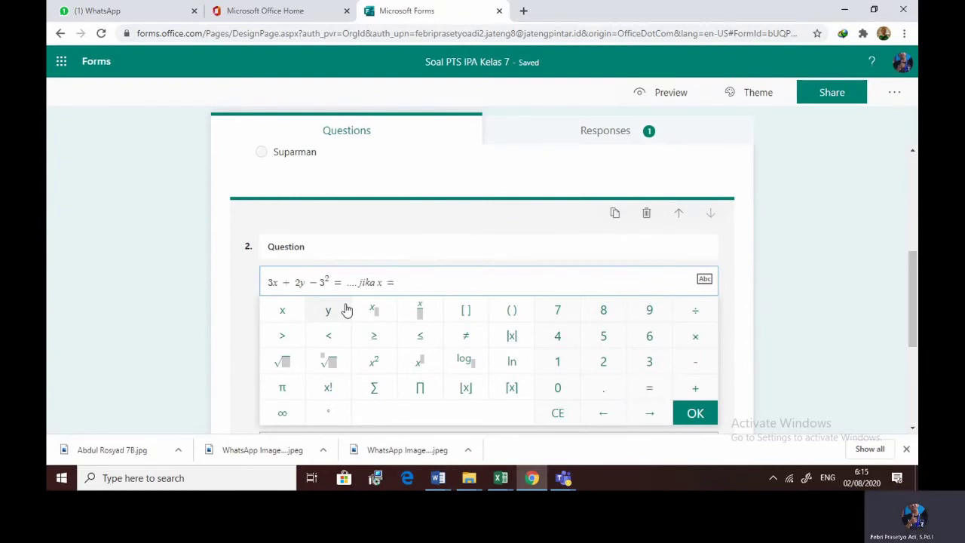
{"action": "type", "text": "4 dan ya"}
{"action": "key", "text": "BackSpace"}
{"action": "type", "text": "= 2"}
{"action": "left_click", "coordinate": [696, 413]}
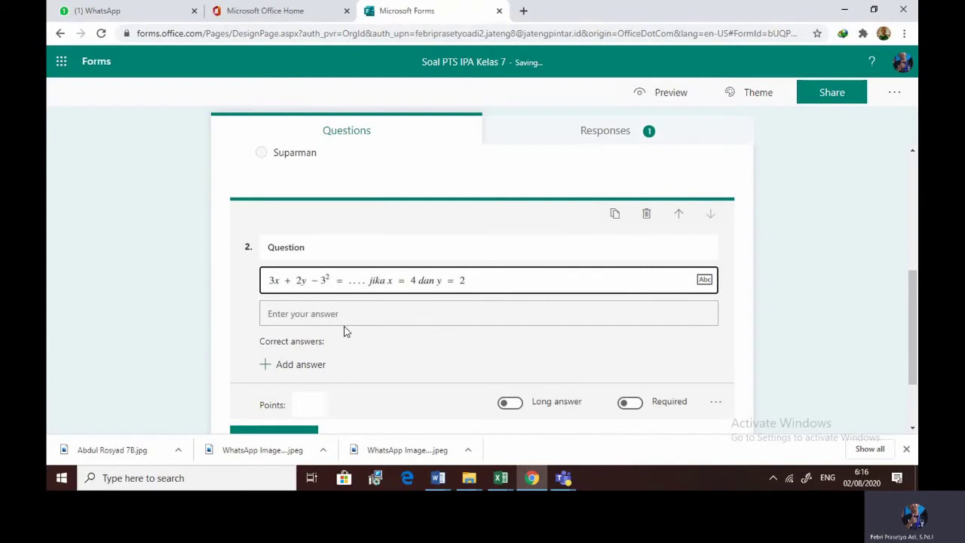
- Add 7 and 16 − 9 as the correct answers for question 2
{"action": "left_click", "coordinate": [287, 365]}
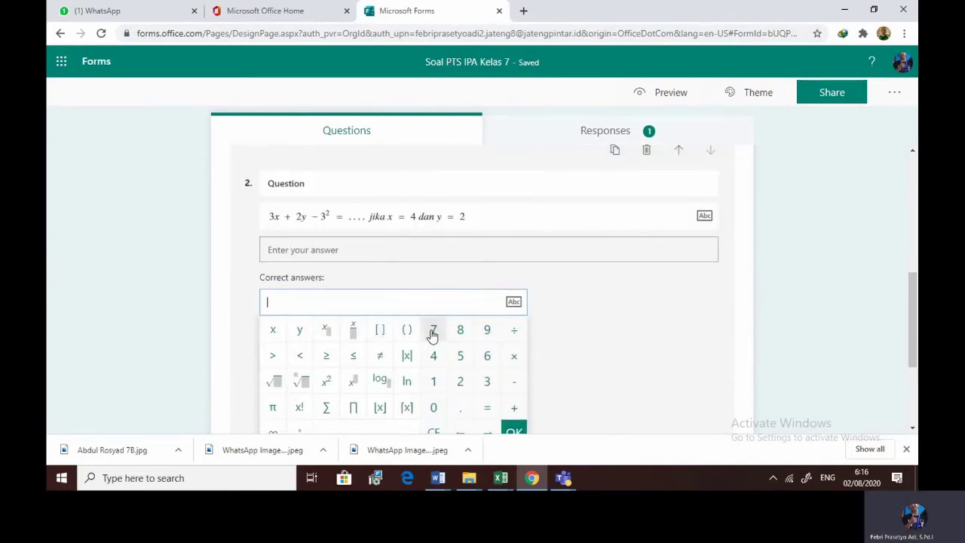
{"action": "left_click", "coordinate": [433, 333]}
{"action": "left_click", "coordinate": [510, 426]}
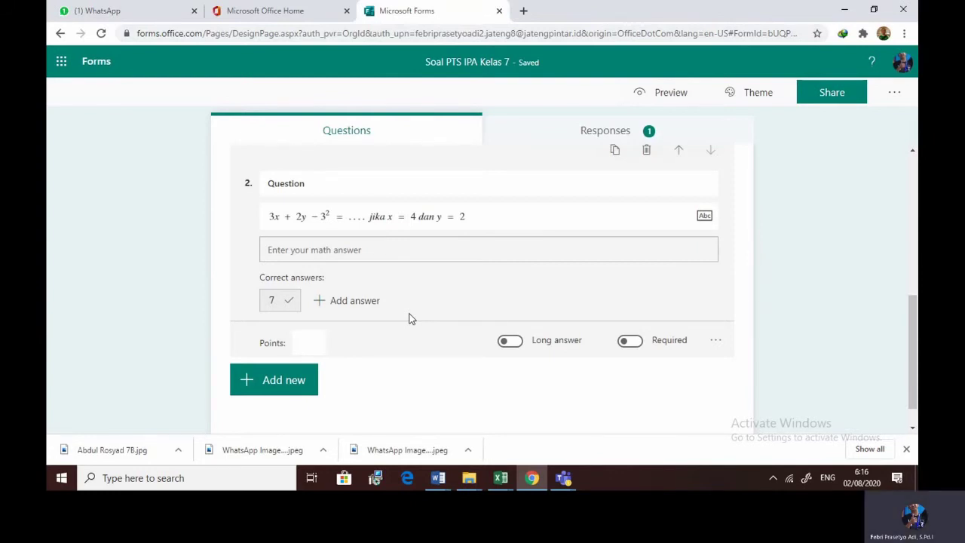
{"action": "left_click", "coordinate": [362, 301]}
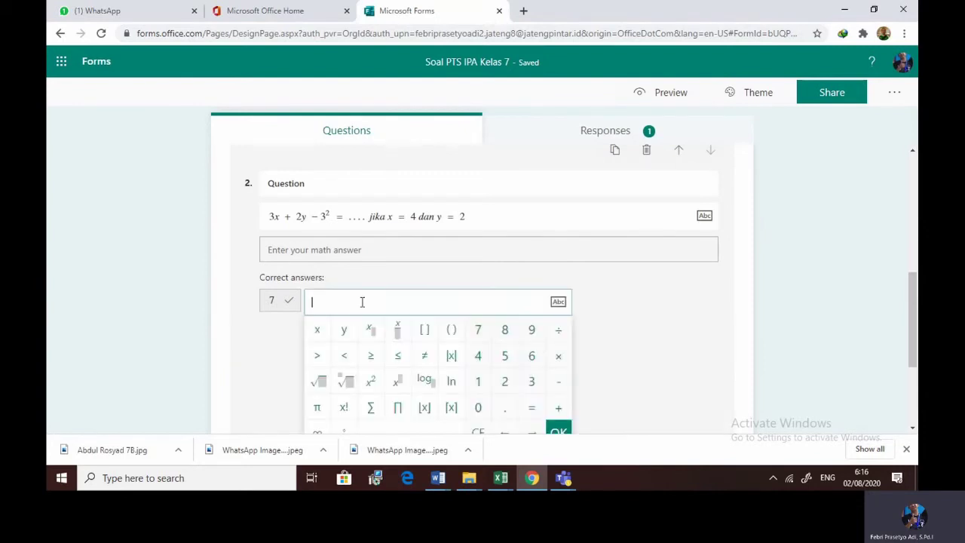
{"action": "type", "text": "16 "}
{"action": "type", "text": "- 9"}
{"action": "left_click", "coordinate": [565, 432]}
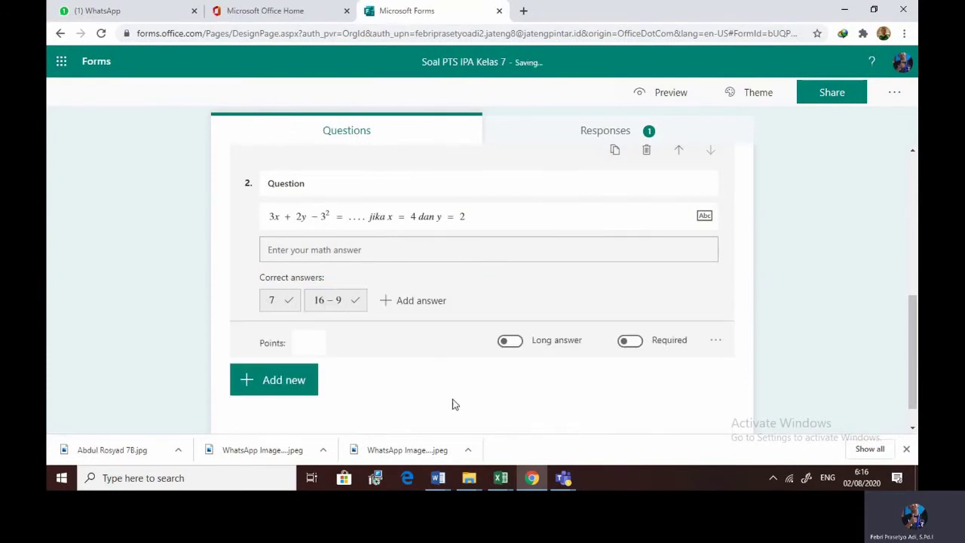
{"action": "left_click", "coordinate": [328, 189]}
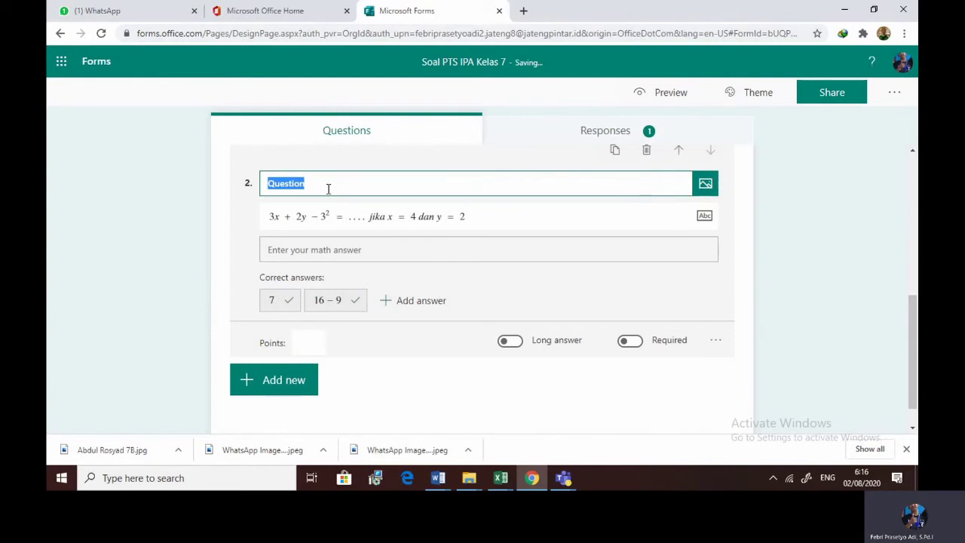
{"action": "type", "text": "kerjakan soal"}
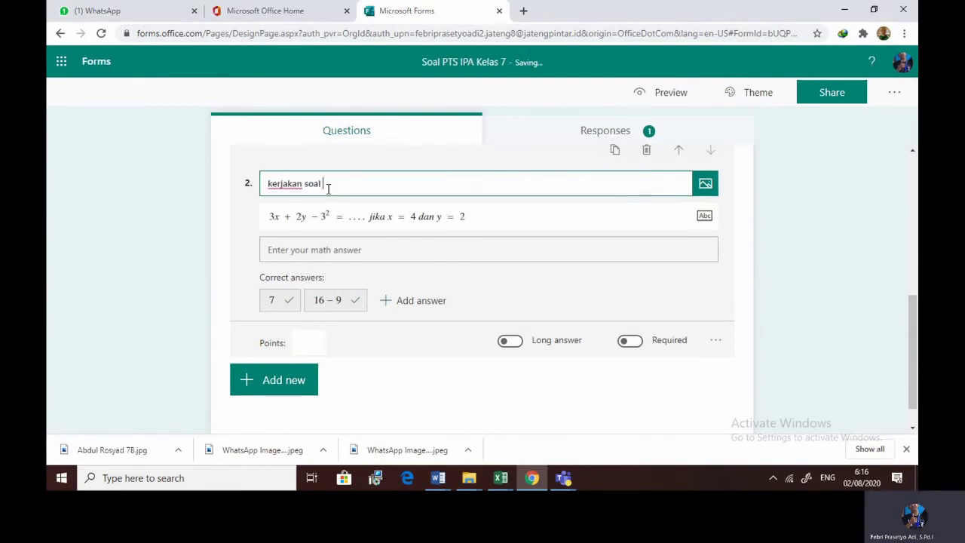
{"action": "type", "text": " dibawah ini dengan teli"}
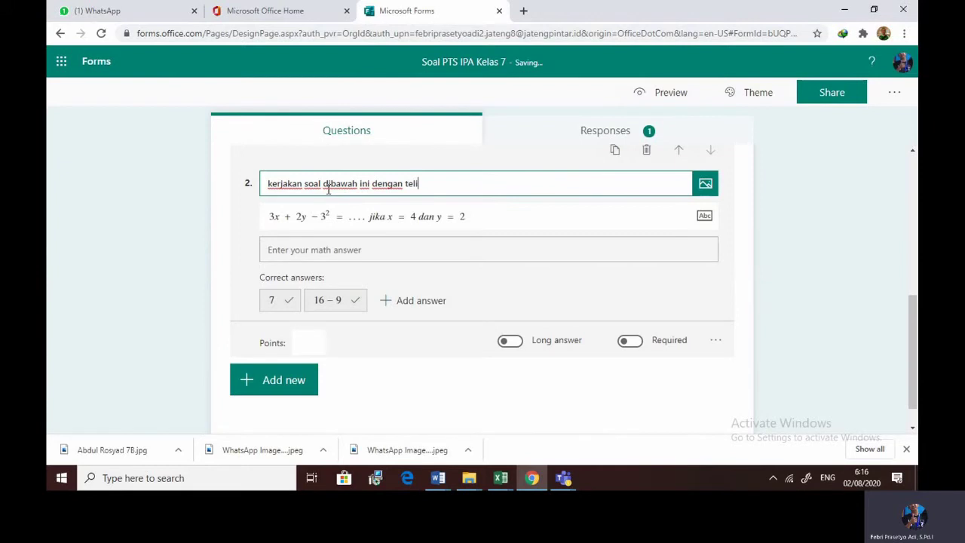
{"action": "key", "text": "BackSpace"}
{"action": "key", "text": "BackSpace"}
{"action": "key", "text": "BackSpace"}
{"action": "key", "text": "BackSpace"}
{"action": "key", "text": "BackSpace"}
{"action": "key", "text": "BackSpace"}
{"action": "key", "text": "BackSpace"}
{"action": "key", "text": "BackSpace"}
{"action": "key", "text": "BackSpace"}
{"action": "key", "text": "BackSpace"}
{"action": "key", "text": "BackSpace"}
{"action": "key", "text": "BackSpace"}
{"action": "key", "text": "BackSpace"}
{"action": "key", "text": "BackSpace"}
{"action": "key", "text": "BackSpace"}
{"action": "key", "text": "BackSpace"}
{"action": "key", "text": "BackSpace"}
{"action": "key", "text": "BackSpace"}
{"action": "key", "text": "BackSpace"}
{"action": "key", "text": "BackSpace"}
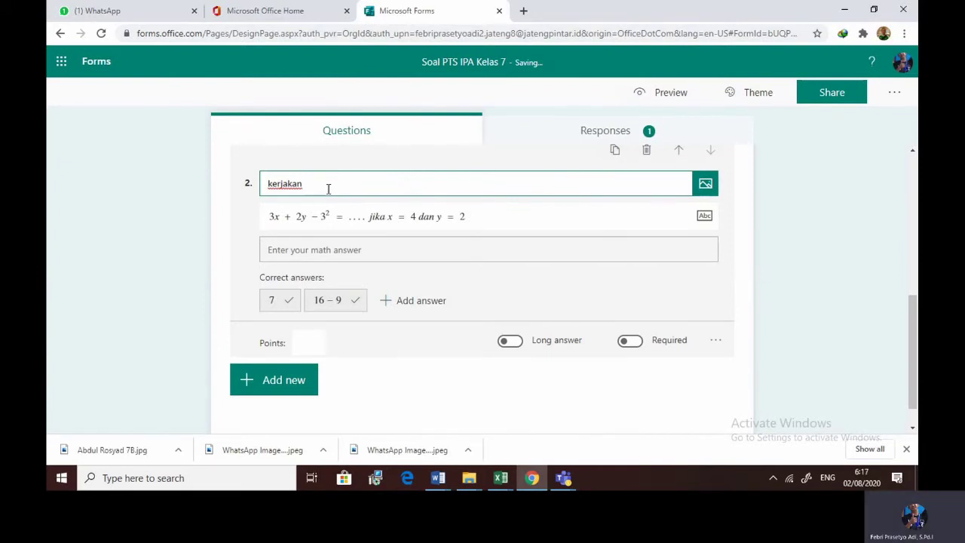
- Title question 2 "Berapakah hasil dari persamaan dibawah ini" and set its points to 10
{"action": "type", "text": "Berapakah hasil dari persamaan dibawah ini"}
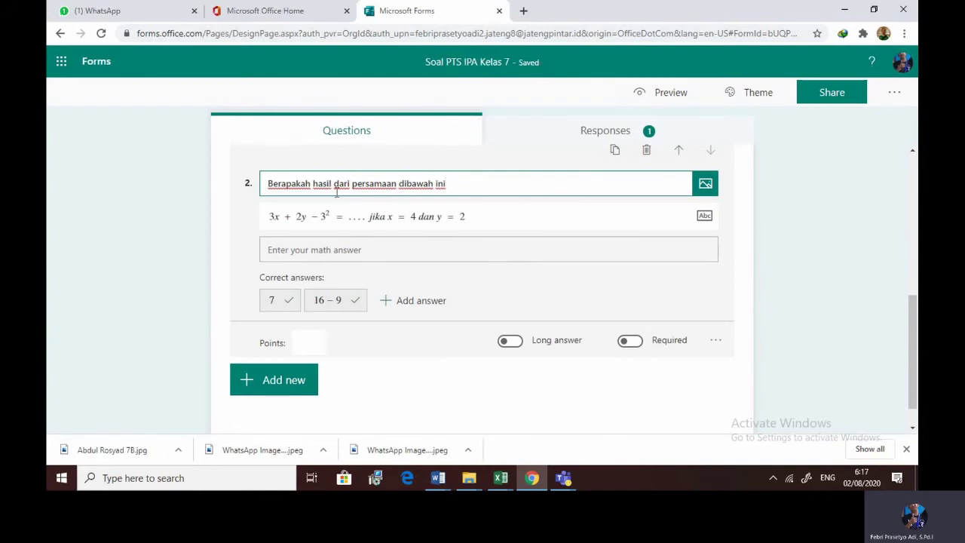
{"action": "left_click", "coordinate": [318, 341]}
{"action": "type", "text": "10"}
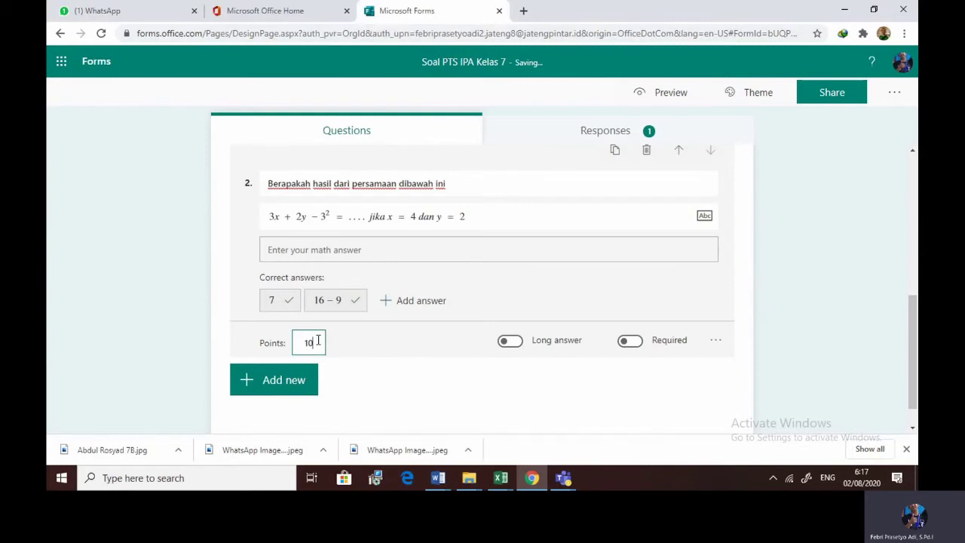
- Set the points of question 1, "Siapakah penemu teori gravitasi?", to 10
{"action": "scroll", "coordinate": [321, 302], "scroll_direction": "up", "scroll_amount": 3}
{"action": "left_click", "coordinate": [324, 231]}
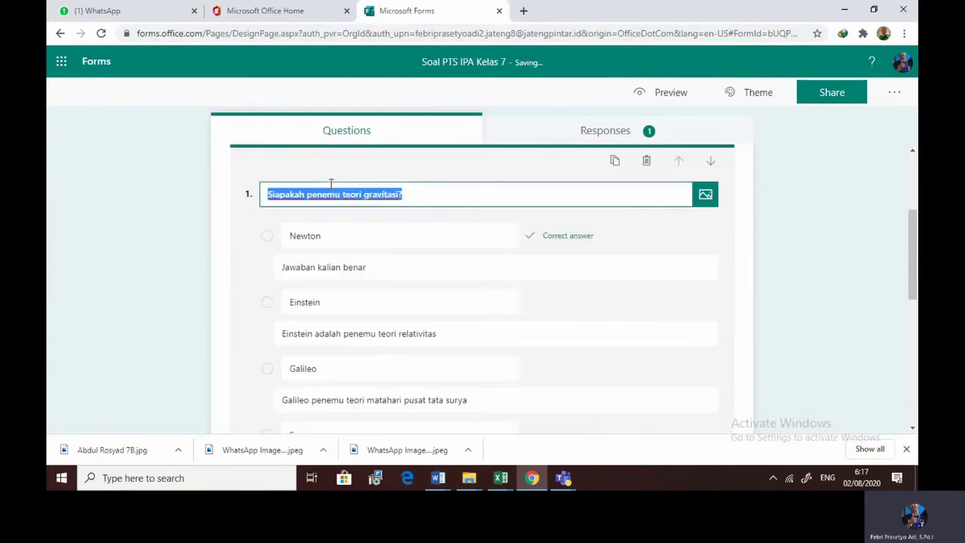
{"action": "scroll", "coordinate": [320, 317], "scroll_direction": "down", "scroll_amount": 3}
{"action": "left_click", "coordinate": [296, 353]}
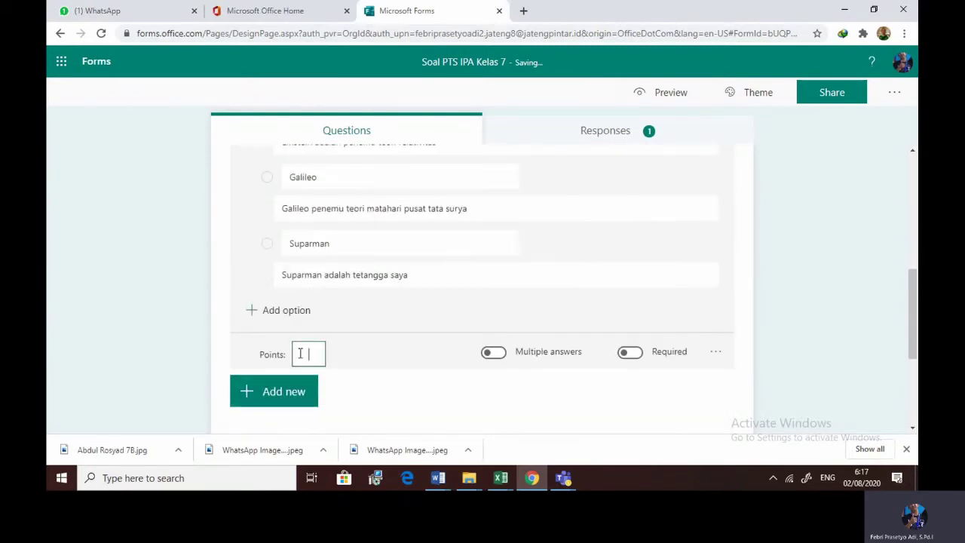
{"action": "scroll", "coordinate": [460, 351], "scroll_direction": "down", "scroll_amount": 2}
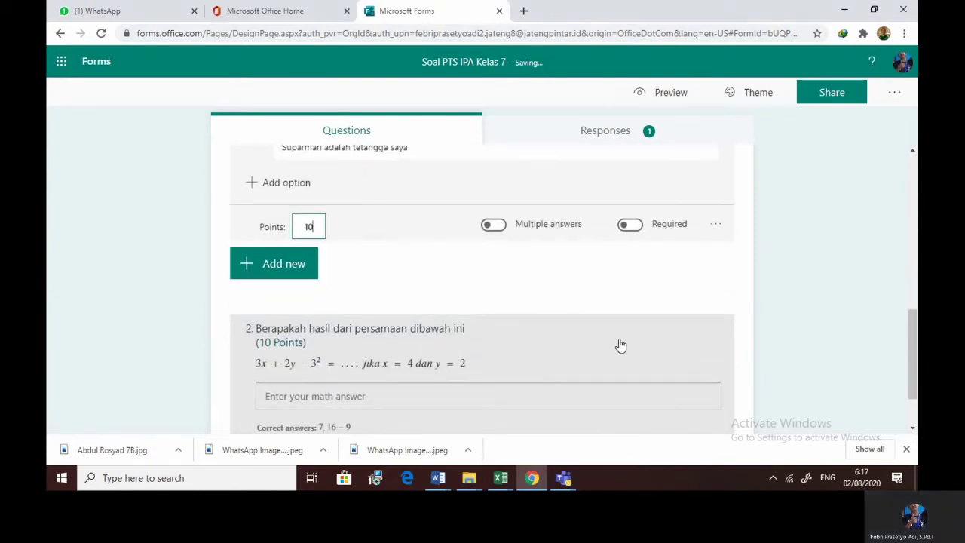
- Preview the quiz as a respondent, then return to the editor and check the questions, points and correct answers
{"action": "left_click", "coordinate": [639, 92]}
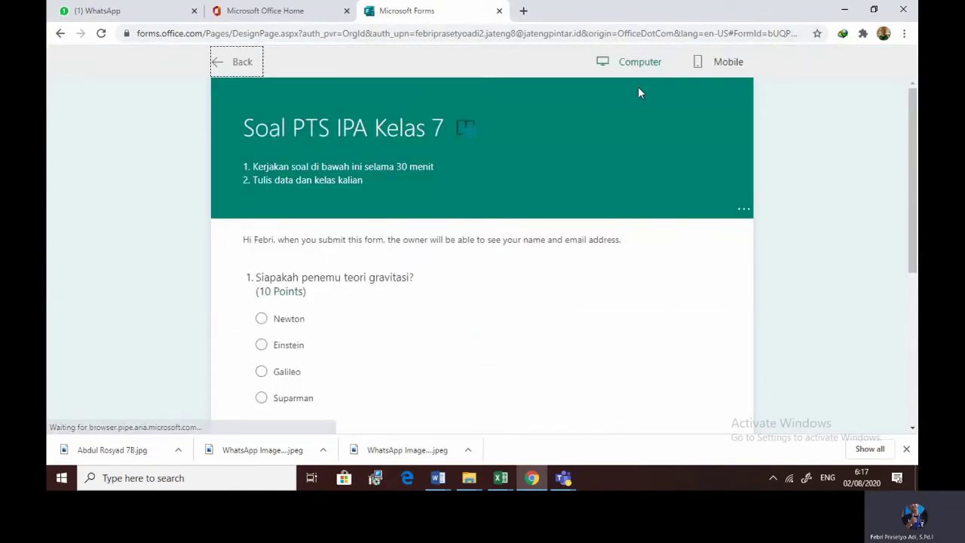
{"action": "scroll", "coordinate": [388, 299], "scroll_direction": "down", "scroll_amount": 2}
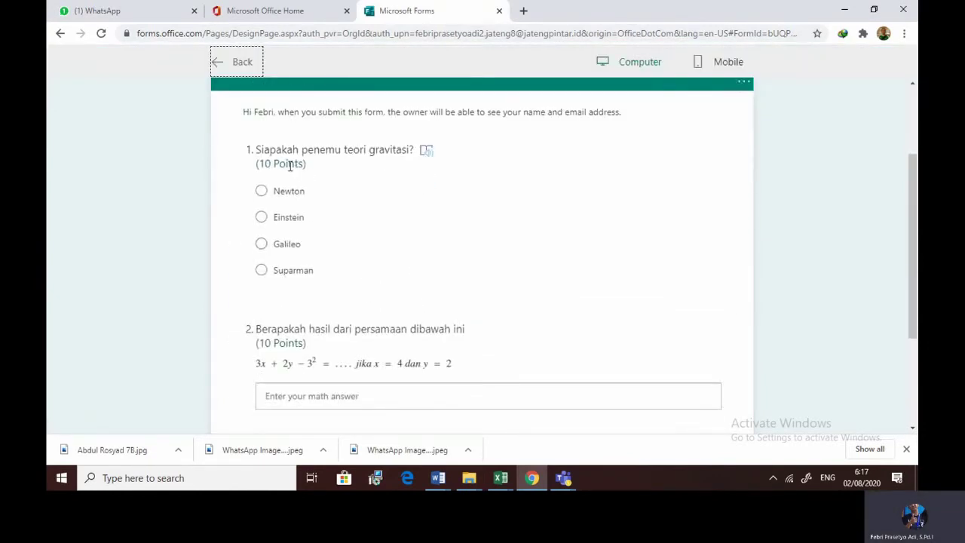
{"action": "scroll", "coordinate": [294, 189], "scroll_direction": "down", "scroll_amount": 2}
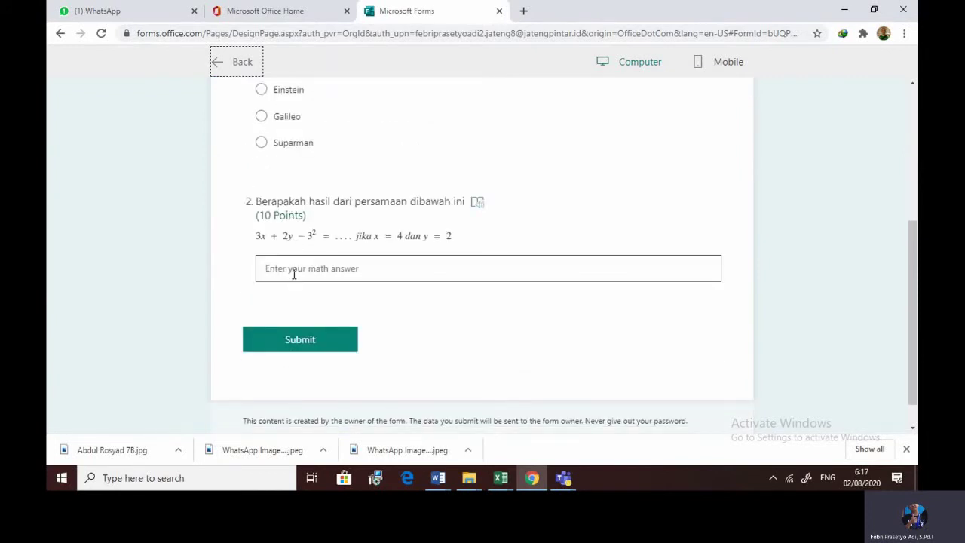
{"action": "left_click", "coordinate": [235, 64]}
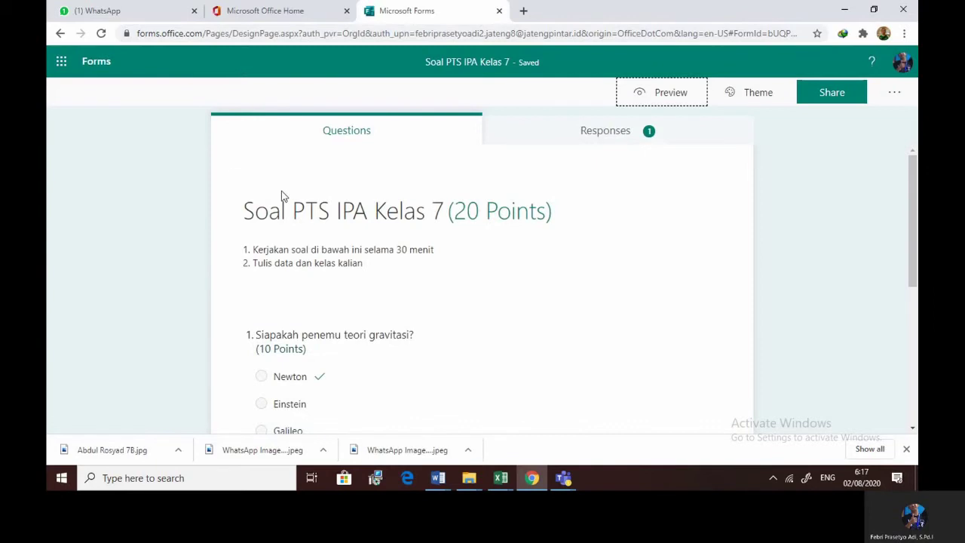
{"action": "scroll", "coordinate": [354, 311], "scroll_direction": "down", "scroll_amount": 3}
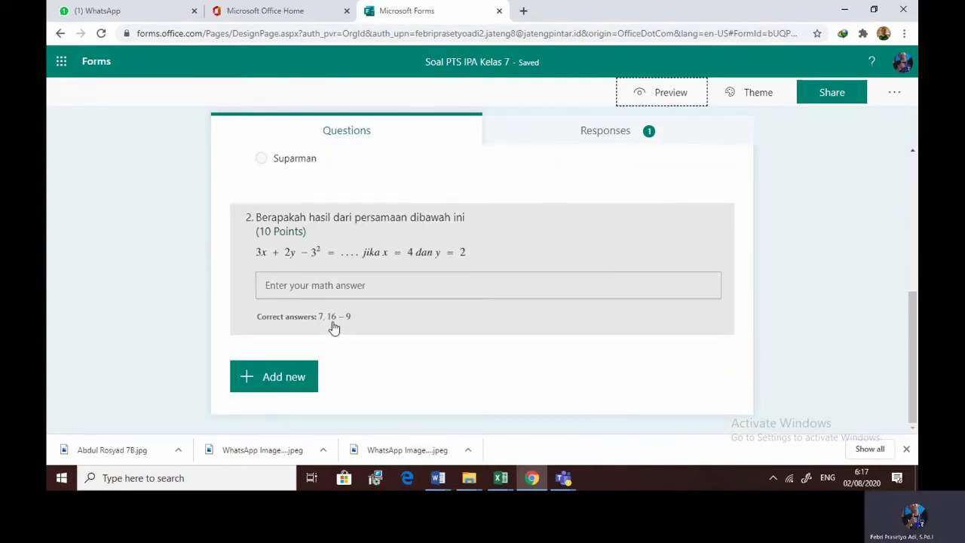
{"action": "scroll", "coordinate": [277, 372], "scroll_direction": "up", "scroll_amount": 2}
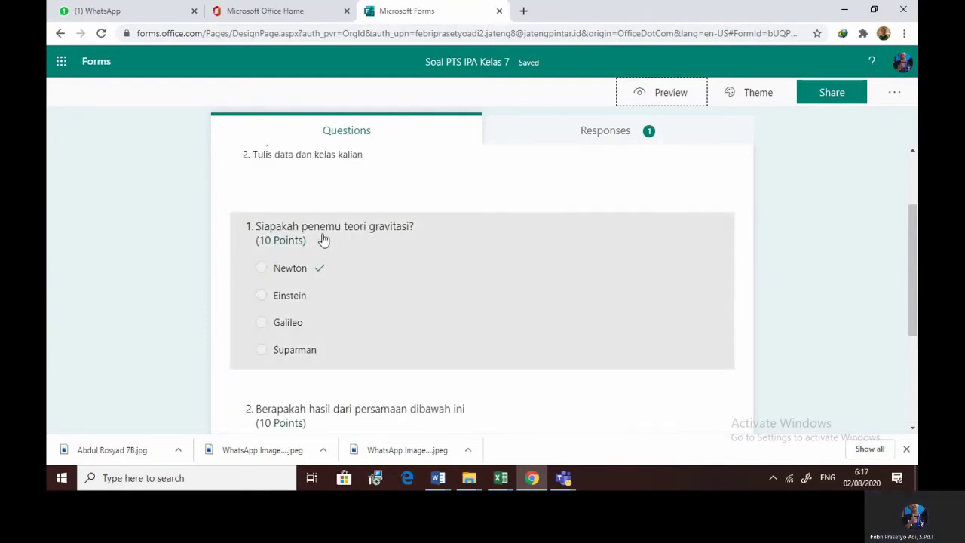
{"action": "scroll", "coordinate": [324, 238], "scroll_direction": "up", "scroll_amount": 2}
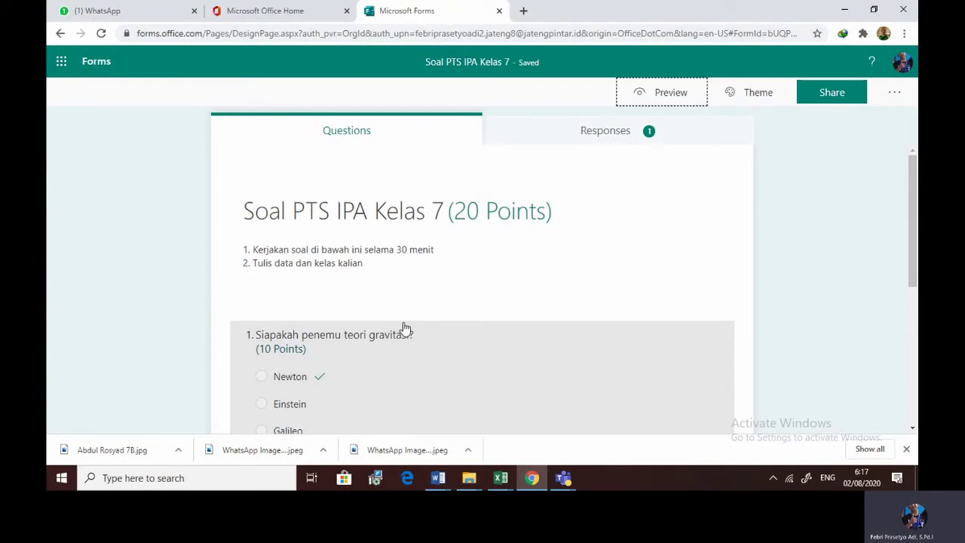
- Examine the quiz's response summary, including the average score and the answer breakdown for each question
{"action": "left_click", "coordinate": [547, 139]}
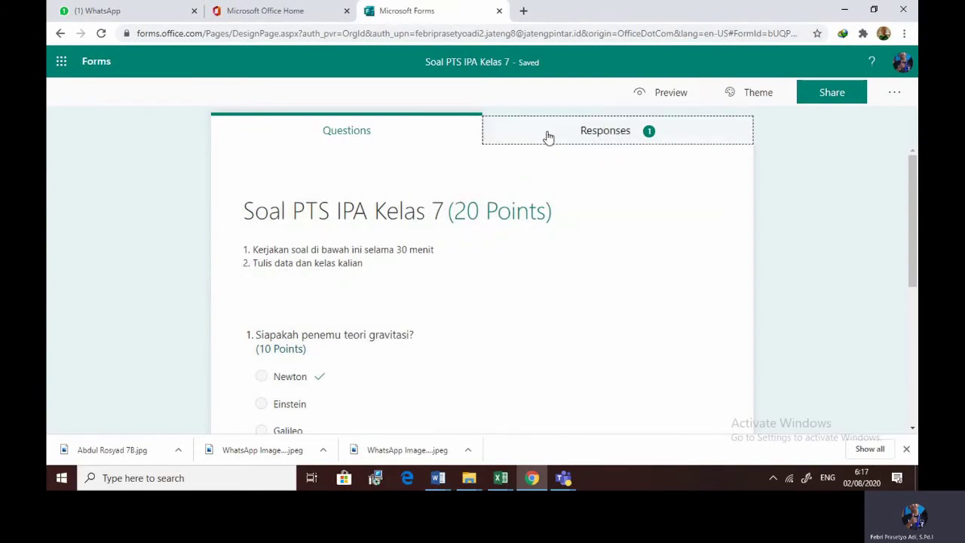
{"action": "scroll", "coordinate": [321, 338], "scroll_direction": "down", "scroll_amount": 2}
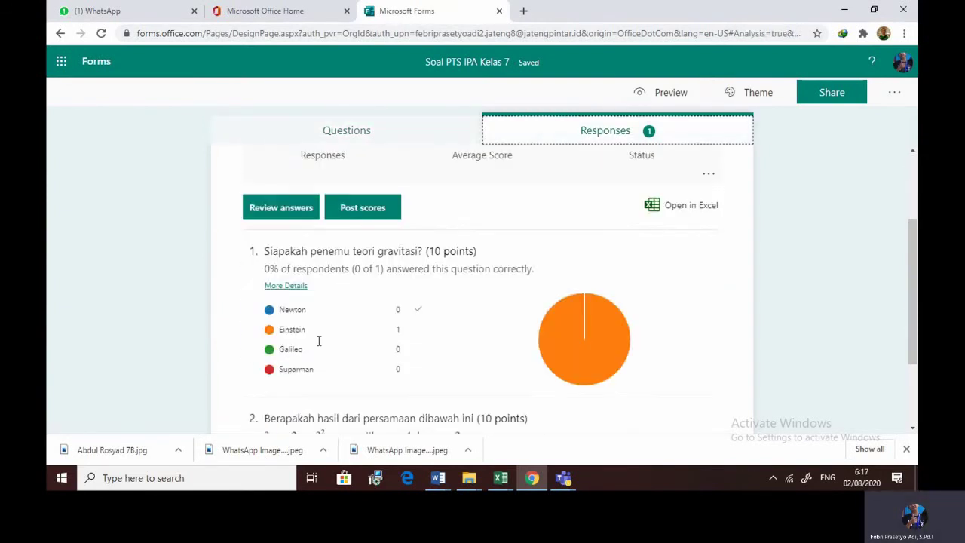
{"action": "scroll", "coordinate": [312, 291], "scroll_direction": "up", "scroll_amount": 1}
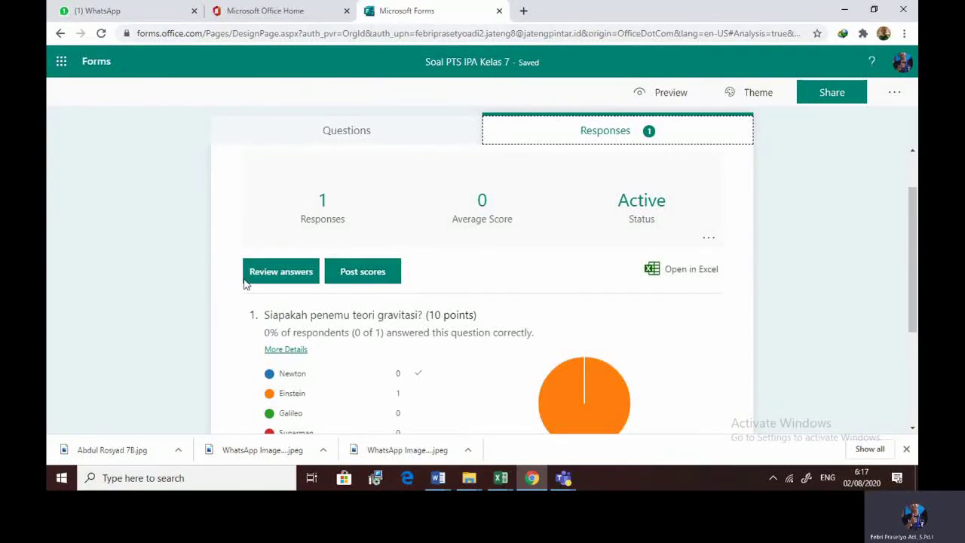
{"action": "scroll", "coordinate": [335, 318], "scroll_direction": "down", "scroll_amount": 3}
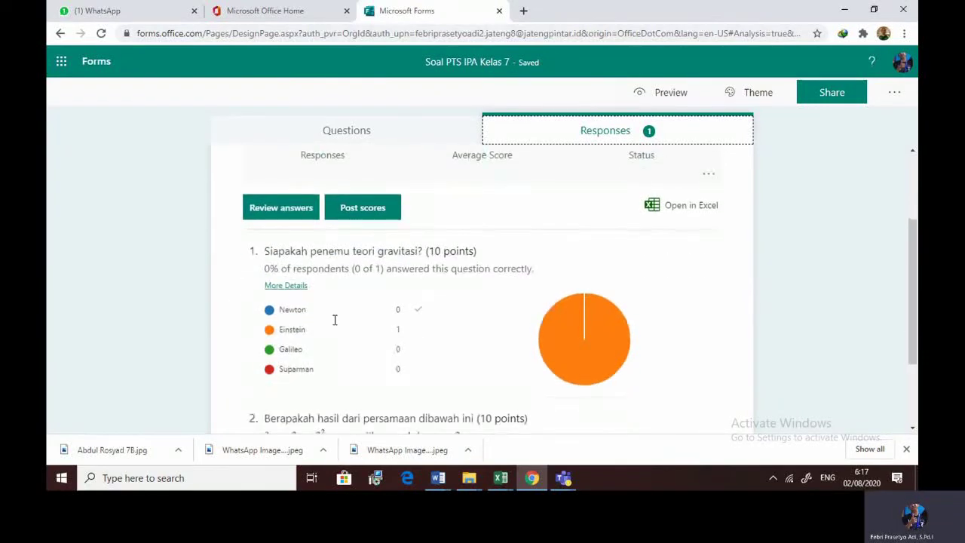
{"action": "scroll", "coordinate": [336, 323], "scroll_direction": "up", "scroll_amount": 1}
{"action": "scroll", "coordinate": [568, 198], "scroll_direction": "up", "scroll_amount": 1}
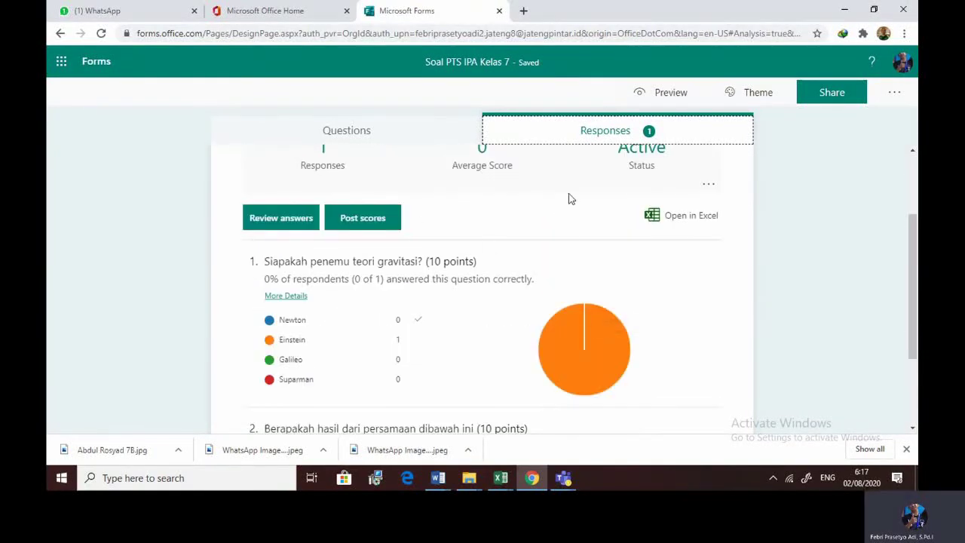
{"action": "scroll", "coordinate": [310, 242], "scroll_direction": "up", "scroll_amount": 2}
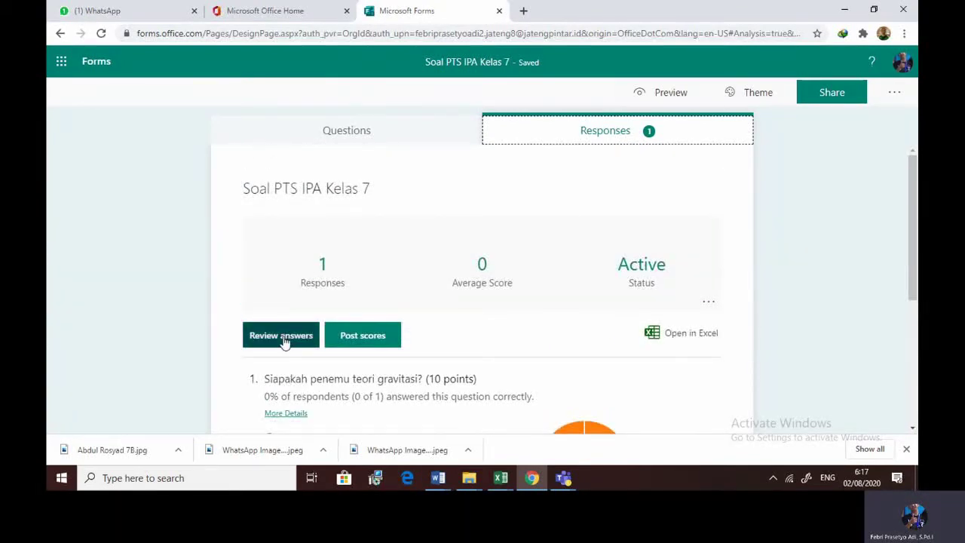
- Return to the quiz questions and add a text question 3 with the Math and Subtitle options turned off
{"action": "left_click", "coordinate": [369, 136]}
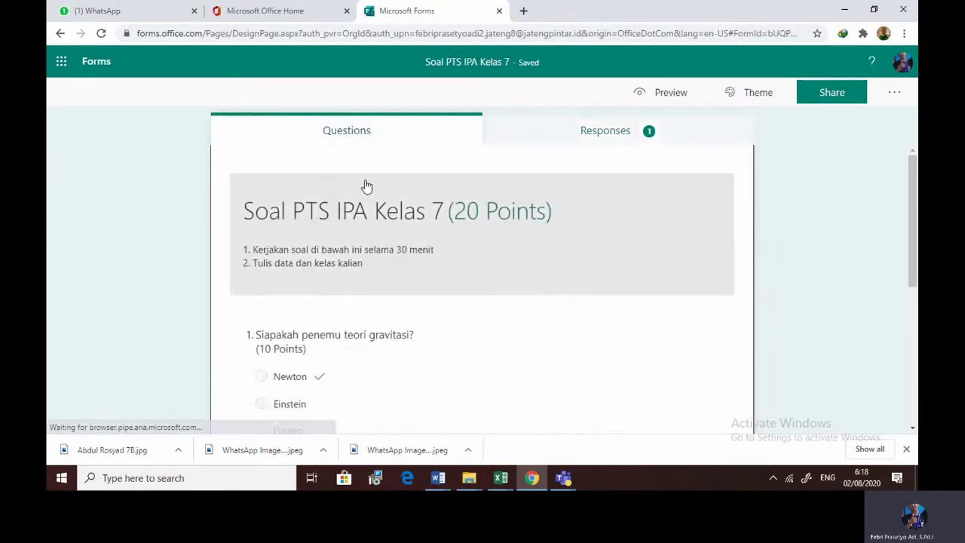
{"action": "scroll", "coordinate": [370, 228], "scroll_direction": "down", "scroll_amount": 2}
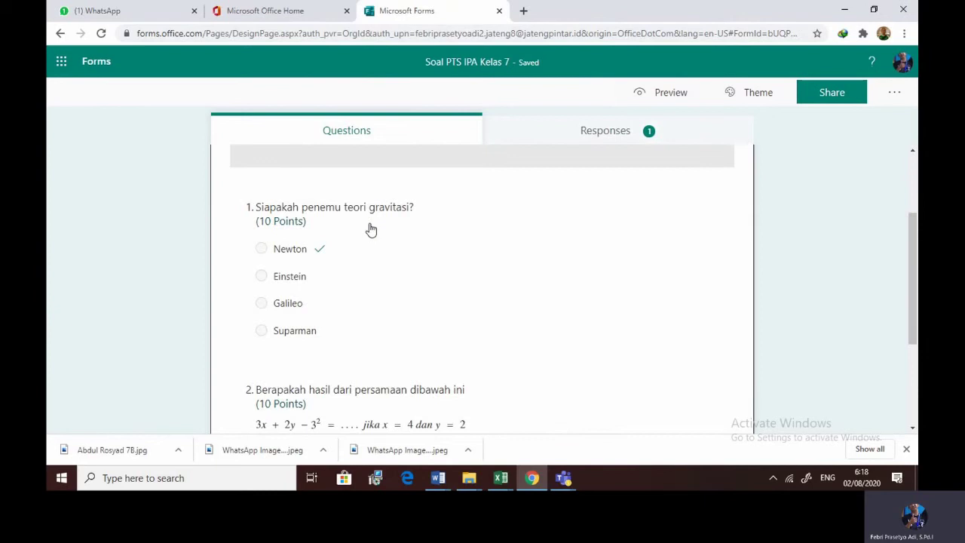
{"action": "scroll", "coordinate": [371, 230], "scroll_direction": "down", "scroll_amount": 3}
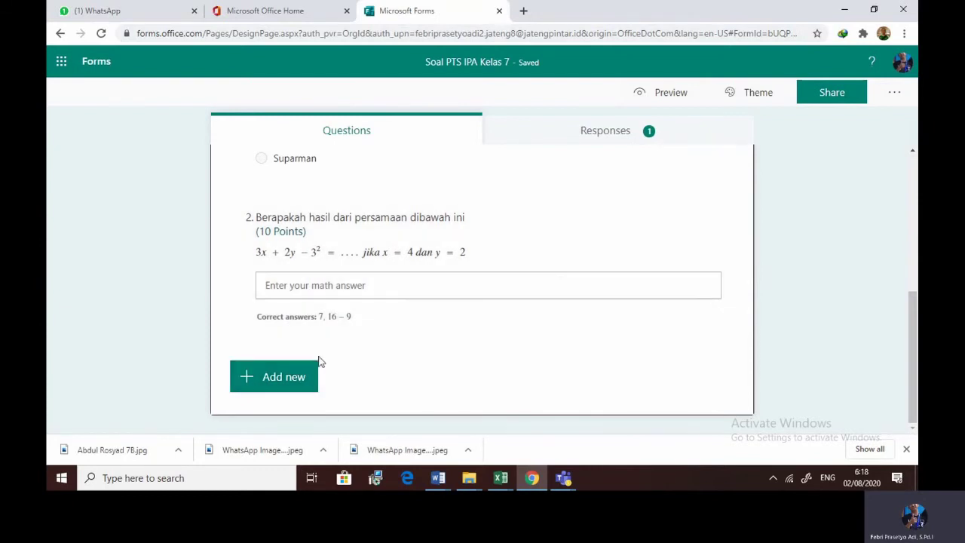
{"action": "left_click", "coordinate": [285, 379]}
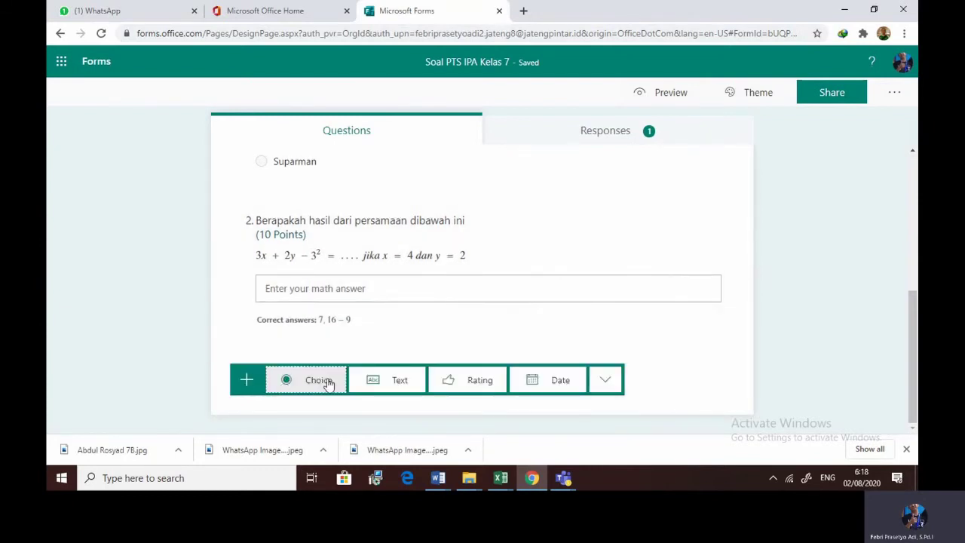
{"action": "left_click", "coordinate": [376, 381]}
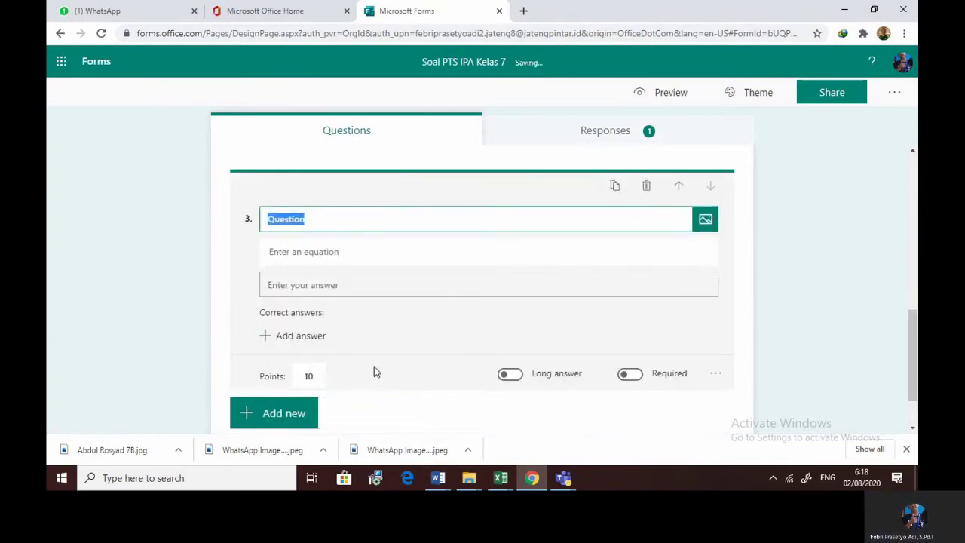
{"action": "left_click", "coordinate": [714, 373]}
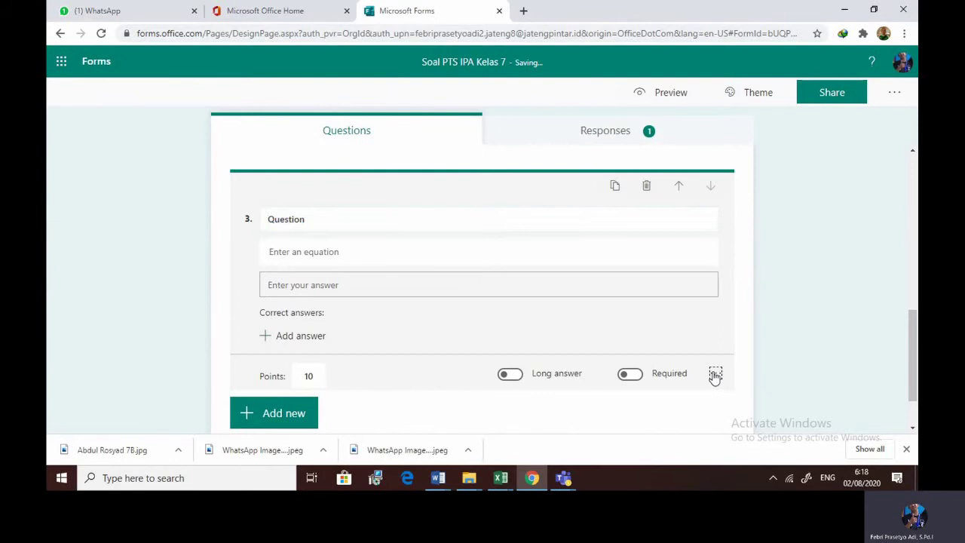
{"action": "left_click", "coordinate": [733, 390]}
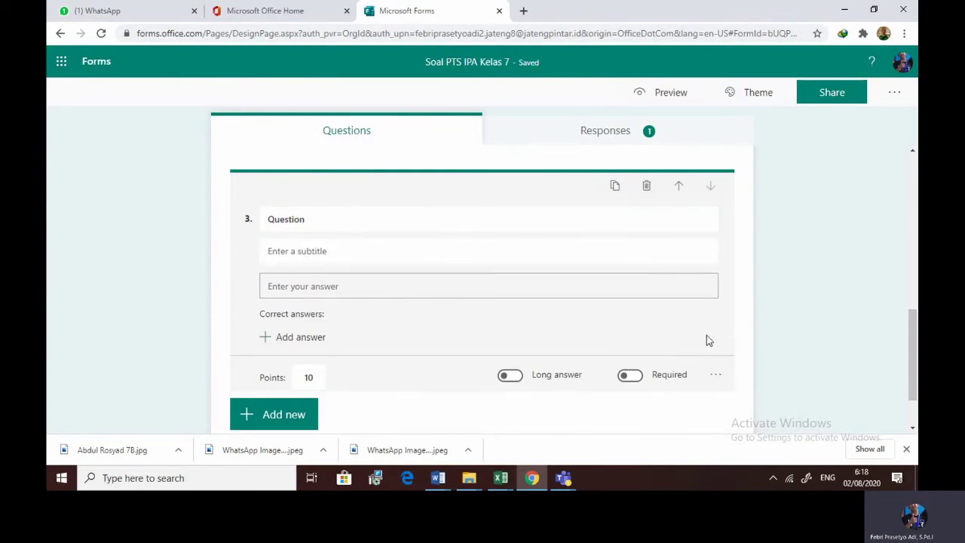
{"action": "left_click", "coordinate": [716, 375]}
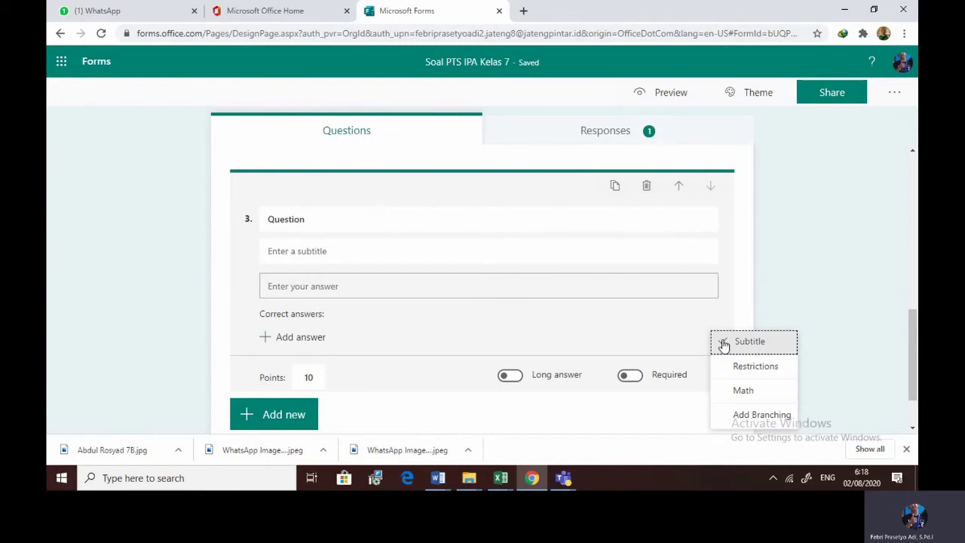
{"action": "left_click", "coordinate": [724, 344]}
- Replace the default title of question 3 with "Nama"
{"action": "left_click", "coordinate": [341, 218]}
{"action": "left_click", "coordinate": [342, 218]}
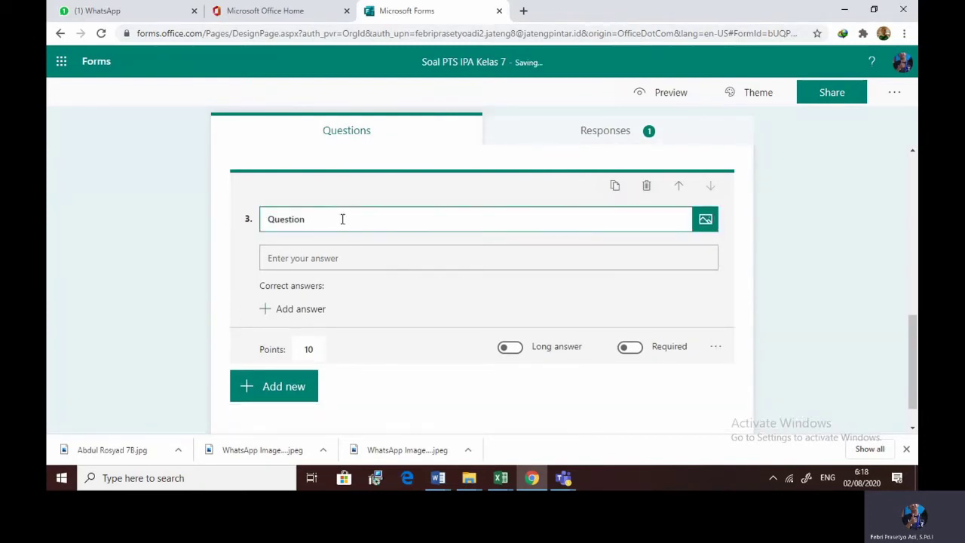
{"action": "key", "text": "BackSpace"}
{"action": "key", "text": "BackSpace"}
{"action": "key", "text": "BackSpace"}
{"action": "key", "text": "BackSpace"}
{"action": "key", "text": "BackSpace"}
{"action": "key", "text": "BackSpace"}
{"action": "key", "text": "BackSpace"}
{"action": "type", "text": "Nama"}
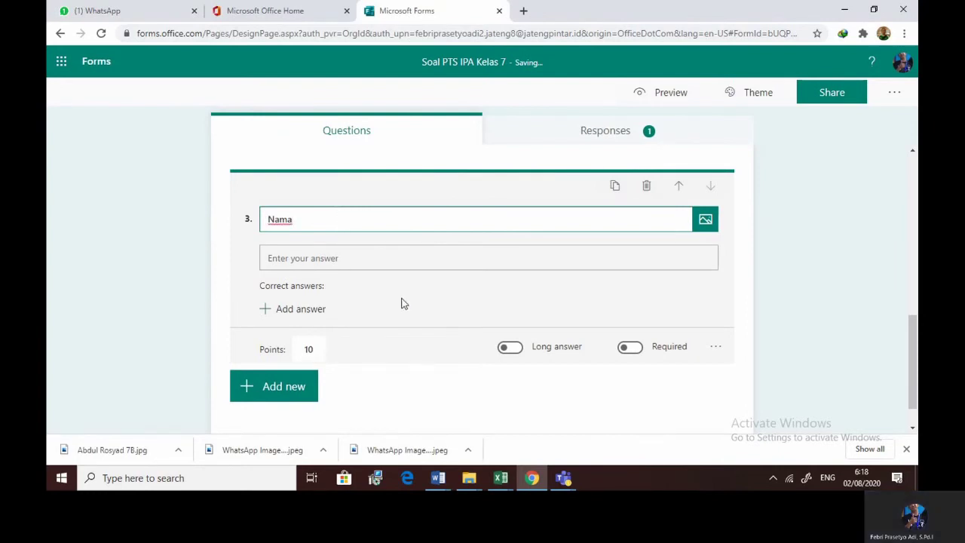
{"action": "left_click", "coordinate": [715, 349]}
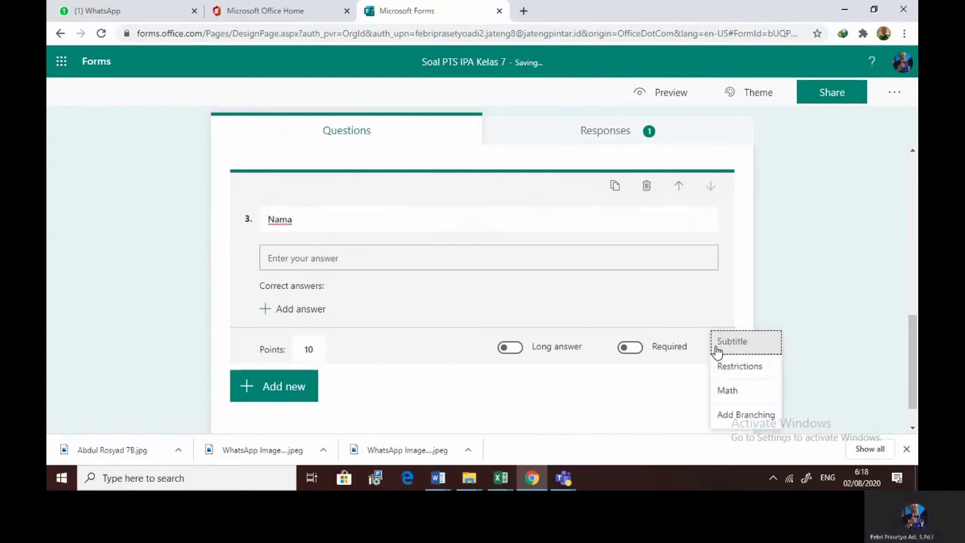
{"action": "left_click", "coordinate": [728, 291]}
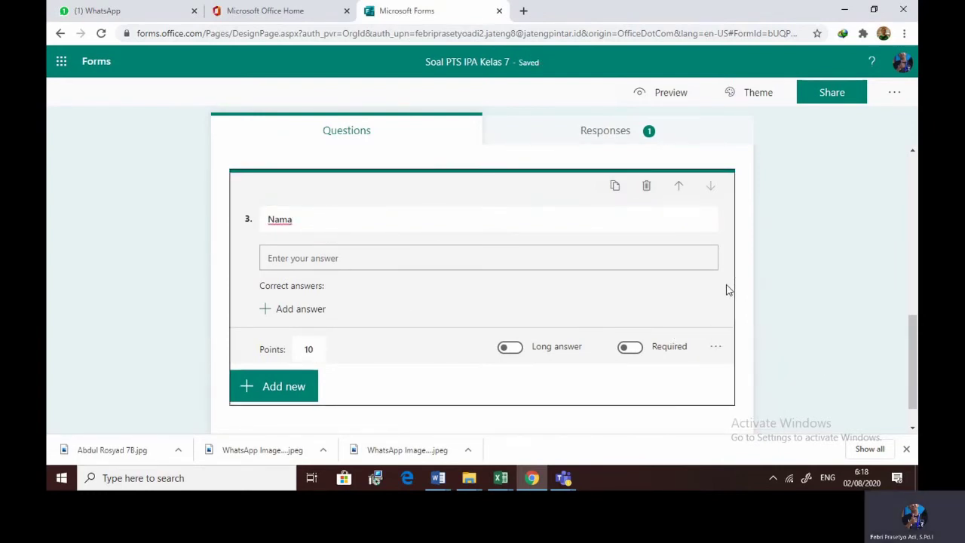
{"action": "left_click", "coordinate": [326, 226]}
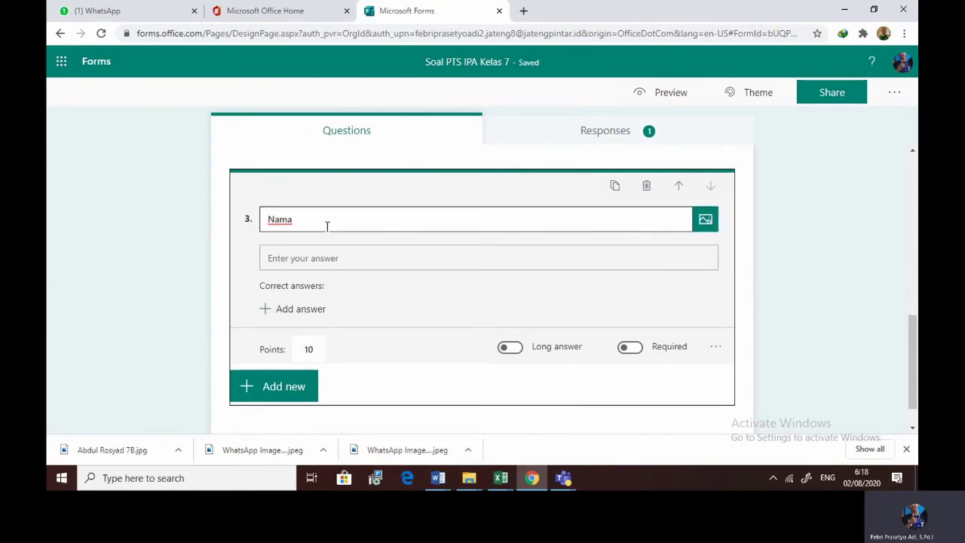
- Make the "Nama" question required and move it up to become the quiz's first question
{"action": "left_click", "coordinate": [391, 260]}
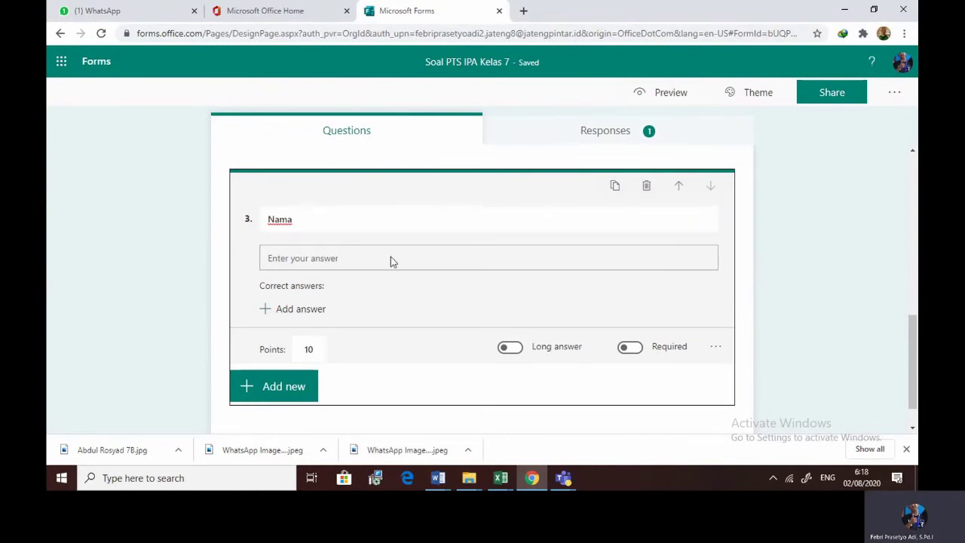
{"action": "left_click", "coordinate": [632, 348]}
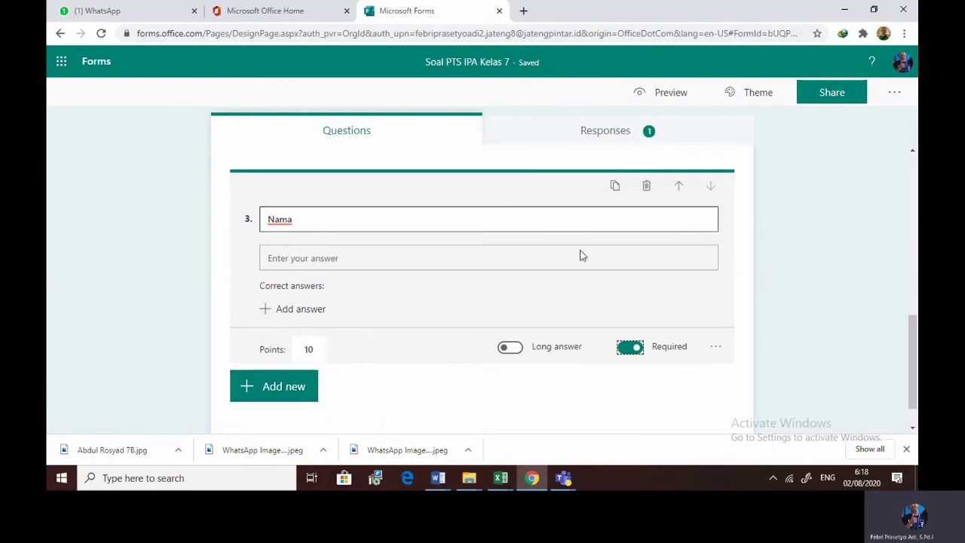
{"action": "scroll", "coordinate": [591, 302], "scroll_direction": "up", "scroll_amount": 10}
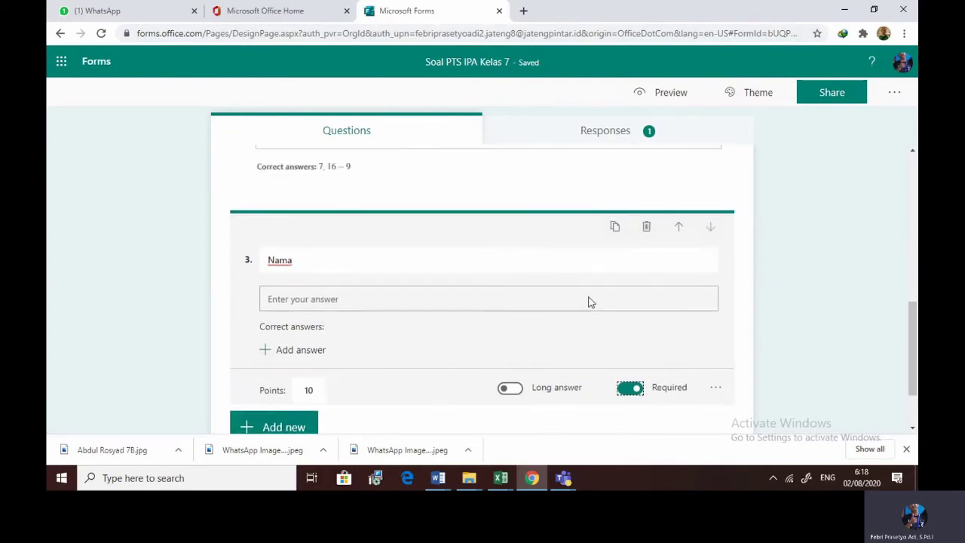
{"action": "scroll", "coordinate": [589, 305], "scroll_direction": "down", "scroll_amount": 5}
{"action": "scroll", "coordinate": [588, 304], "scroll_direction": "down", "scroll_amount": 3}
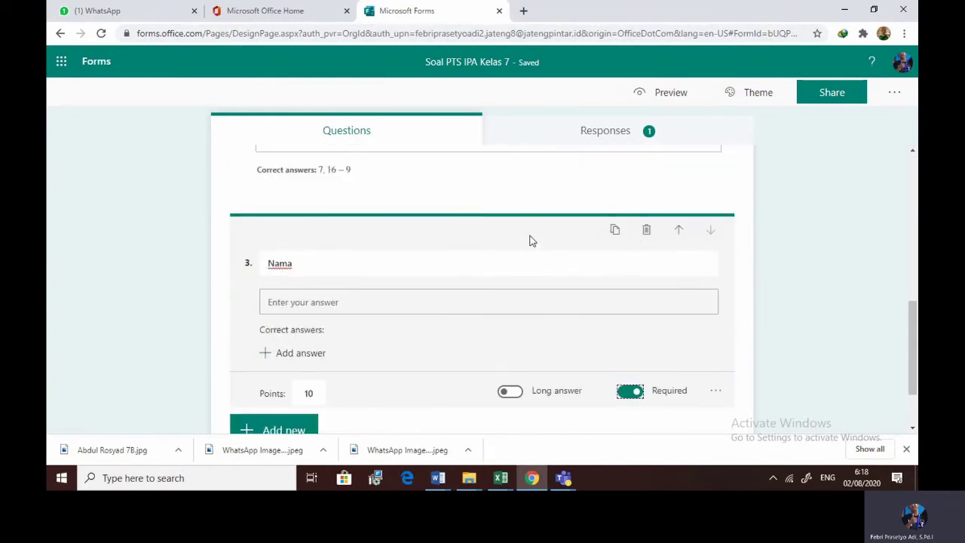
{"action": "left_click", "coordinate": [679, 230]}
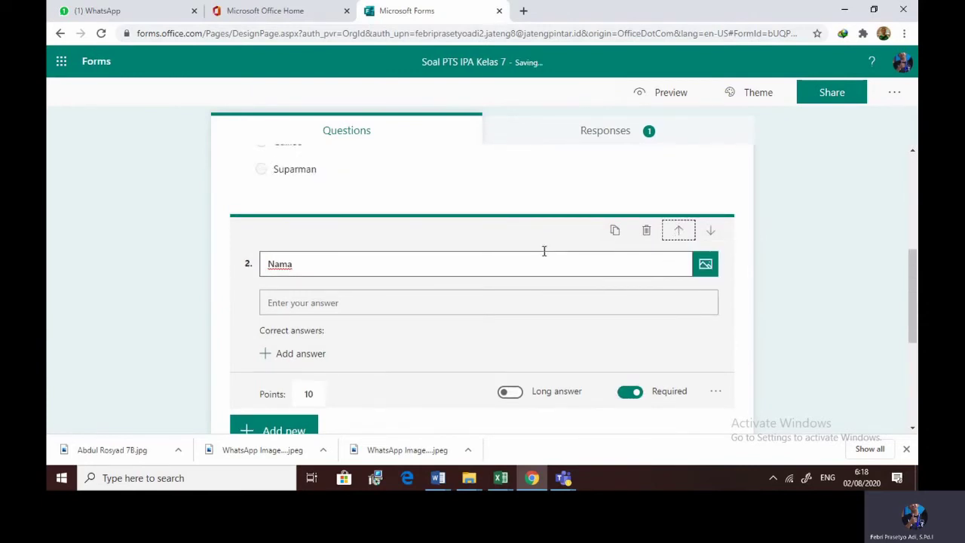
{"action": "left_click", "coordinate": [678, 232]}
{"action": "scroll", "coordinate": [701, 264], "scroll_direction": "down", "scroll_amount": 2}
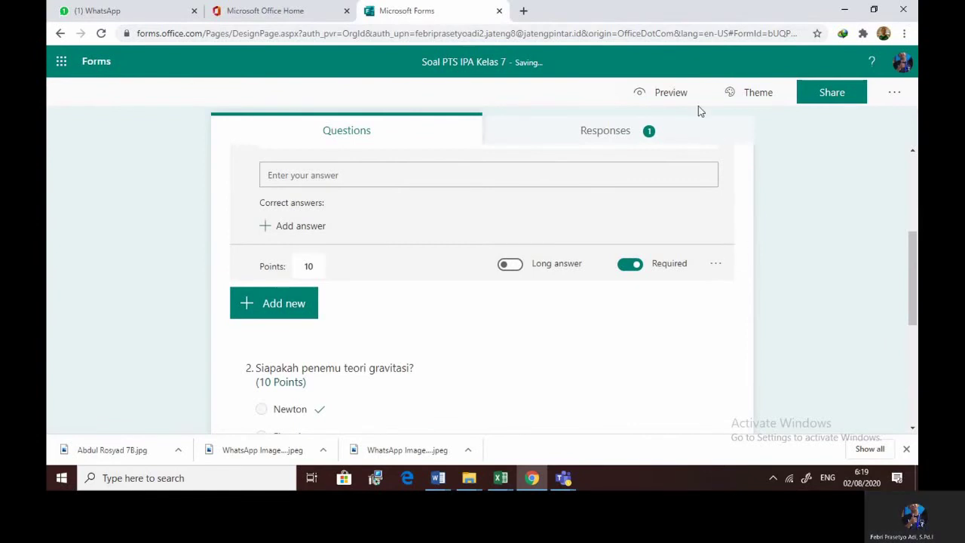
- Preview the quiz as a respondent to check the question order, and return to the editor
{"action": "left_click", "coordinate": [675, 94]}
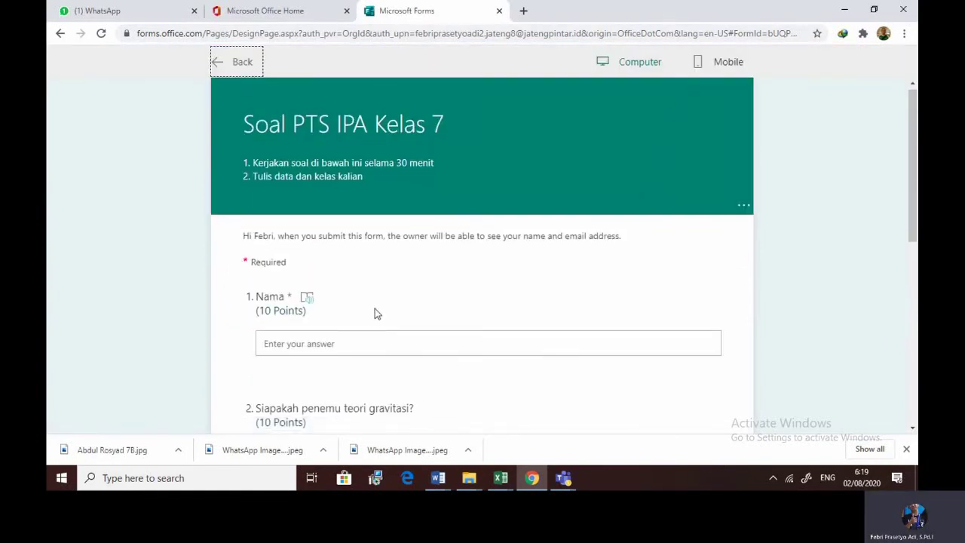
{"action": "scroll", "coordinate": [374, 309], "scroll_direction": "down", "scroll_amount": 3}
{"action": "scroll", "coordinate": [336, 274], "scroll_direction": "down", "scroll_amount": 2}
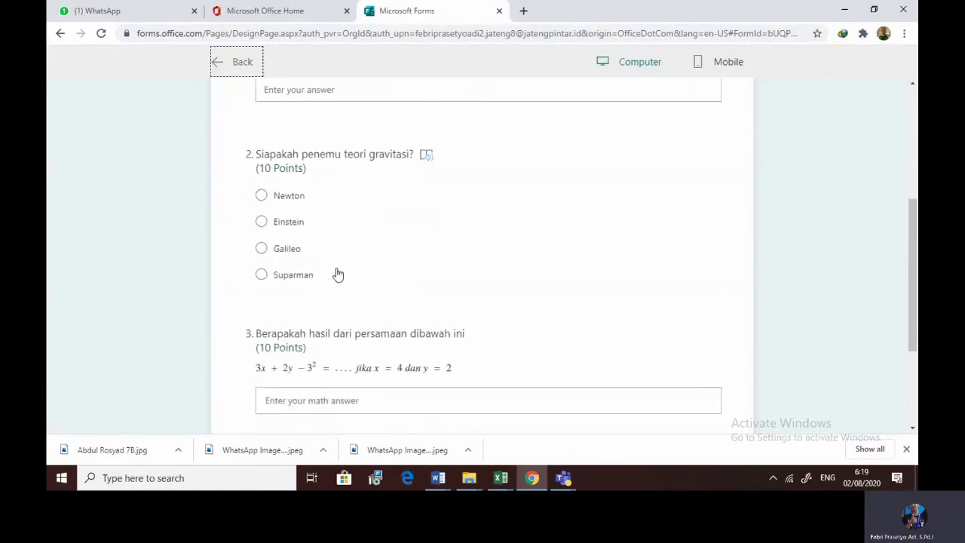
{"action": "scroll", "coordinate": [578, 159], "scroll_direction": "up", "scroll_amount": 3}
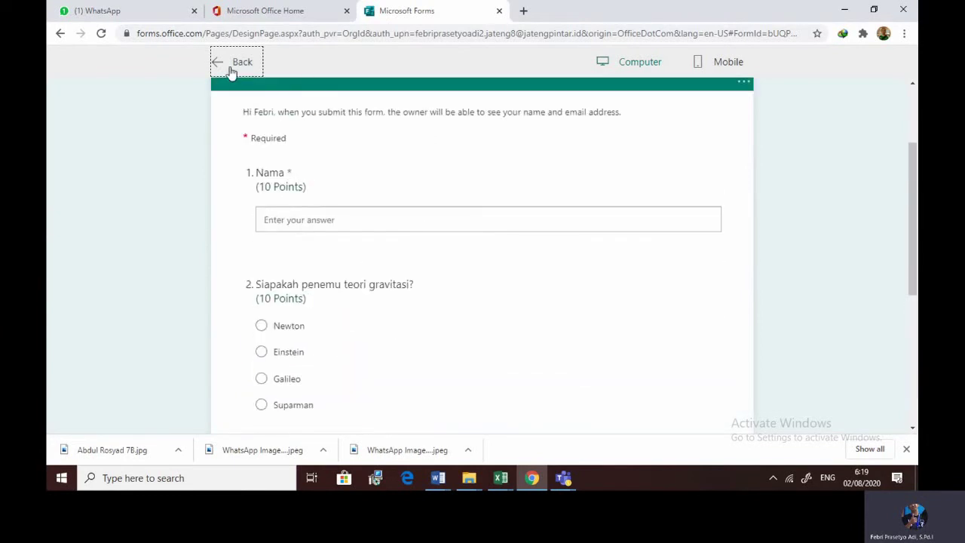
{"action": "left_click", "coordinate": [223, 61]}
- Apply the illustrated orange room theme to the quiz
{"action": "left_click", "coordinate": [730, 93]}
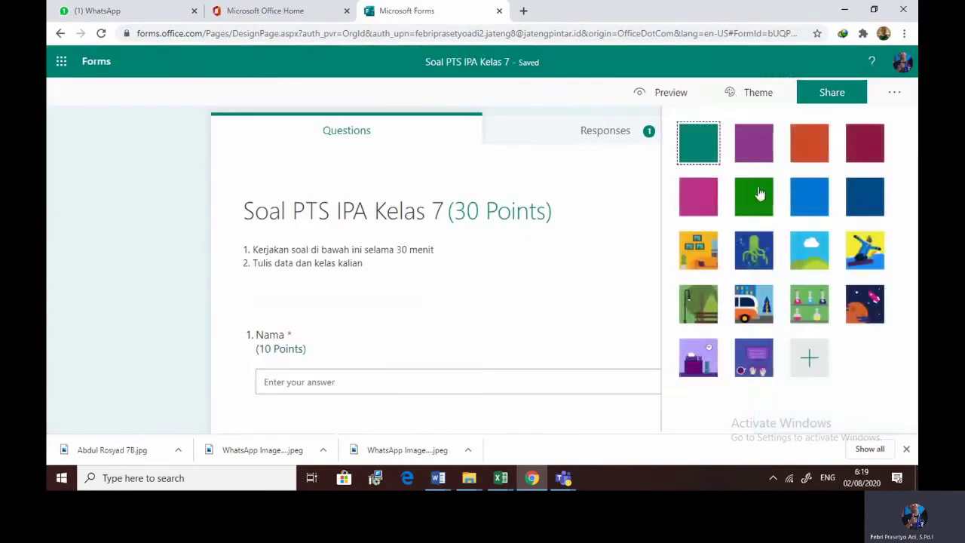
{"action": "left_click", "coordinate": [695, 251]}
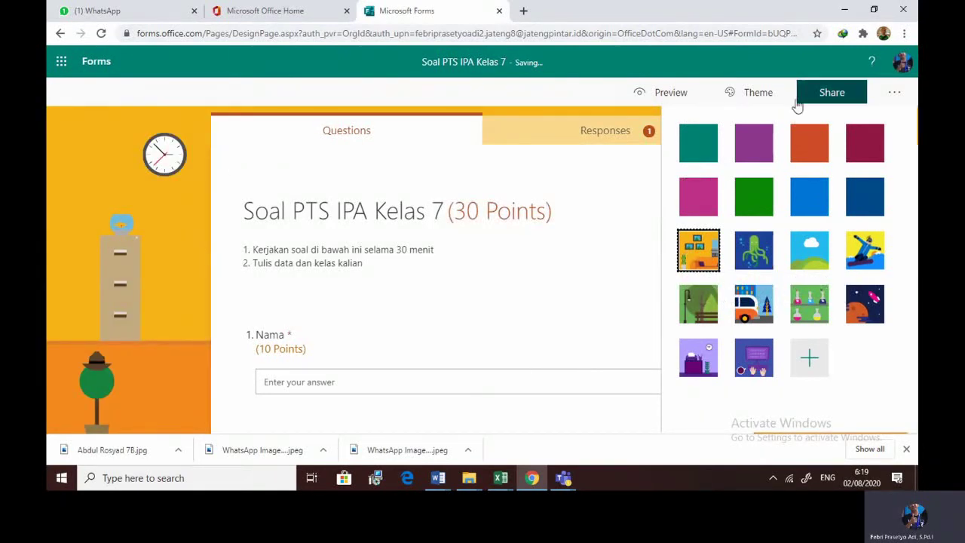
{"action": "left_click", "coordinate": [189, 231]}
- Set the sharing permission to "Anyone with the link can respond" and review the template and collaboration sharing options
{"action": "left_click", "coordinate": [827, 91]}
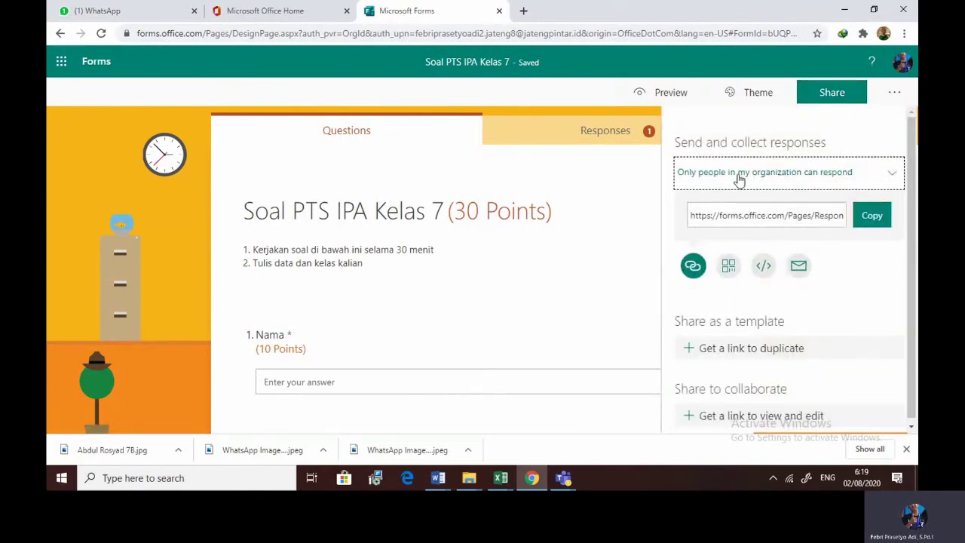
{"action": "key", "text": "ctrl+plus"}
{"action": "key", "text": "ctrl+plus"}
{"action": "key", "text": "ctrl+plus"}
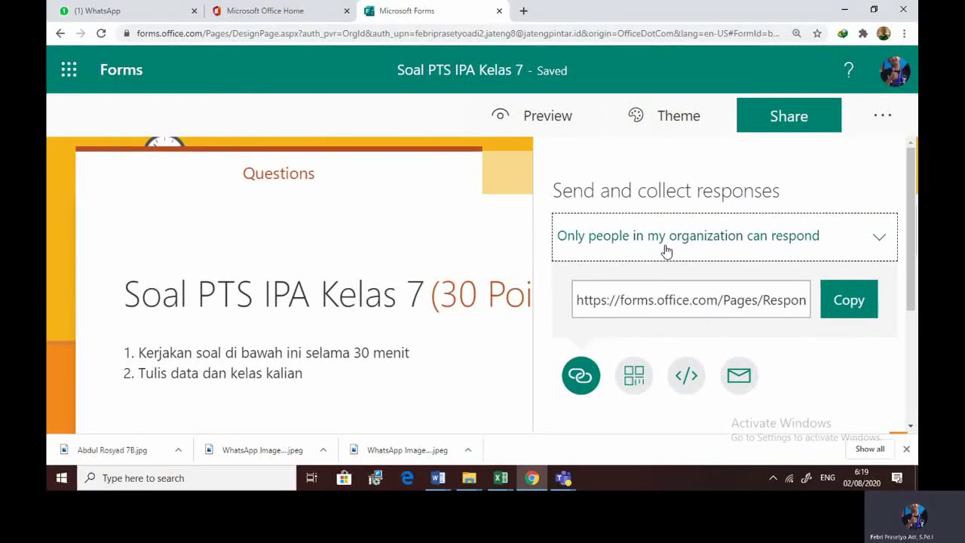
{"action": "left_click", "coordinate": [831, 245]}
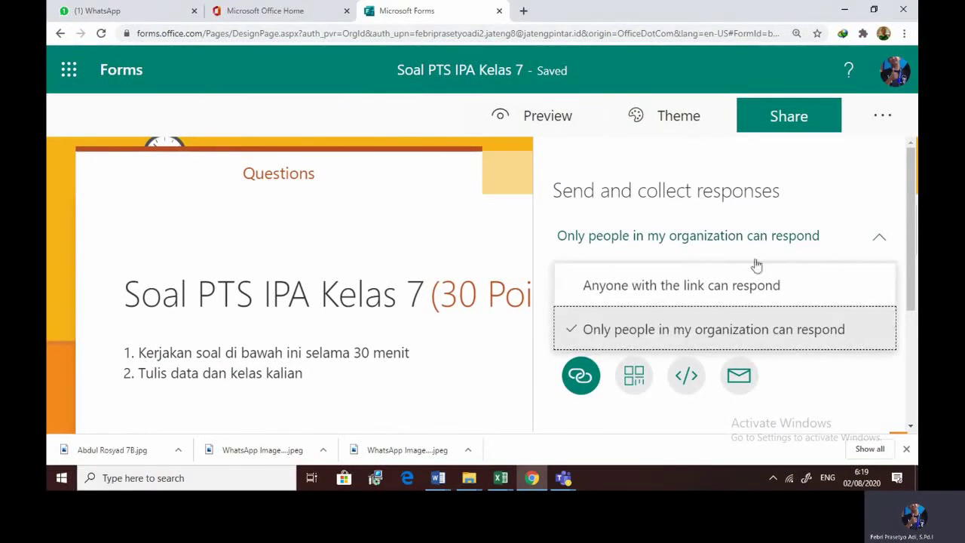
{"action": "left_click", "coordinate": [680, 283]}
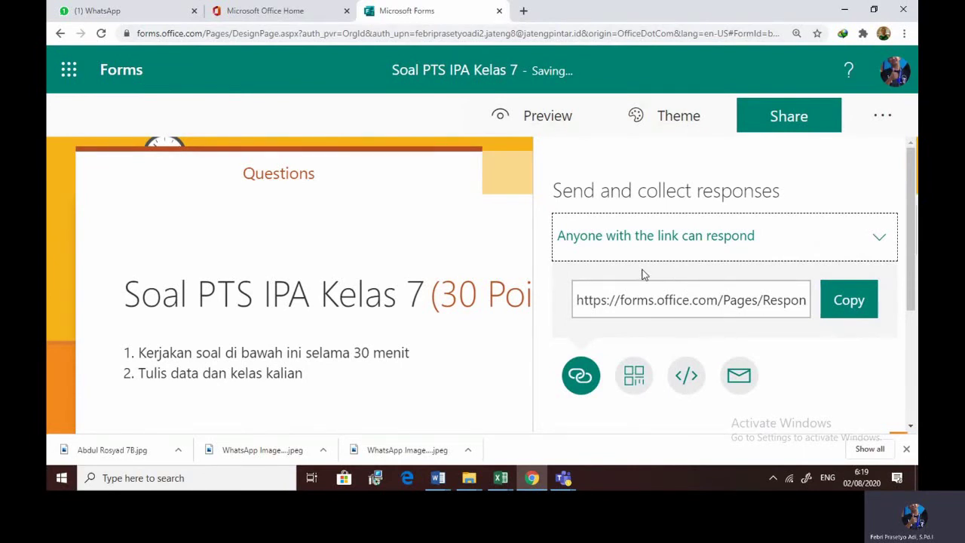
{"action": "scroll", "coordinate": [661, 270], "scroll_direction": "down", "scroll_amount": 1}
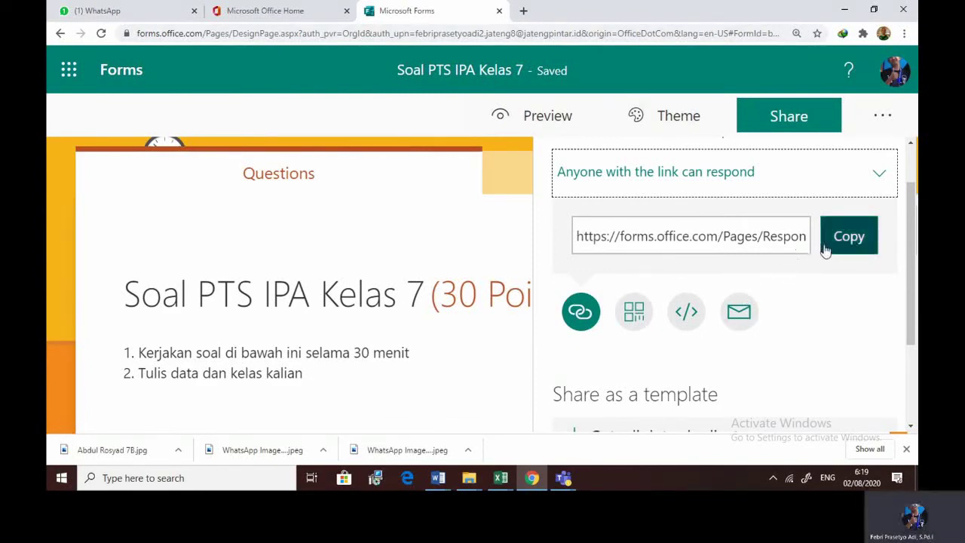
{"action": "scroll", "coordinate": [827, 248], "scroll_direction": "down", "scroll_amount": 2}
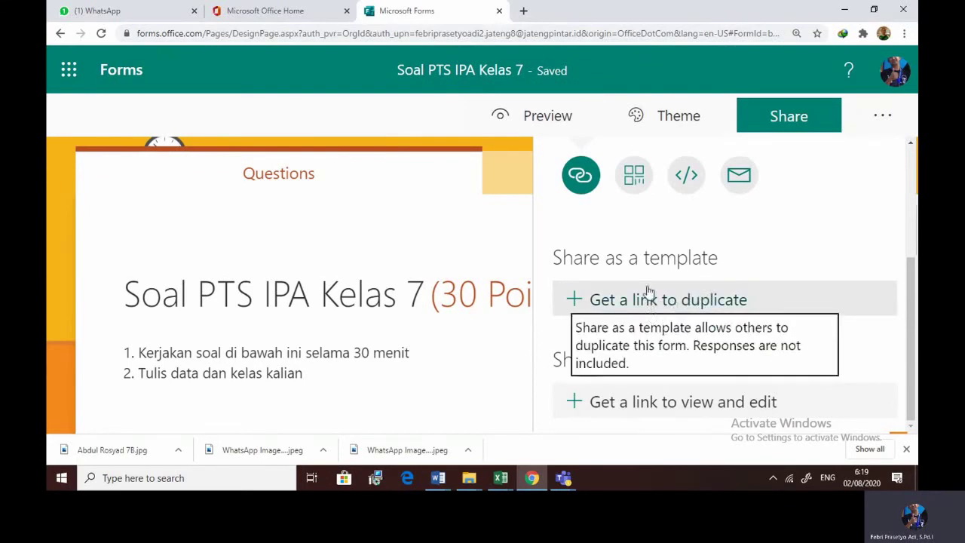
{"action": "scroll", "coordinate": [649, 293], "scroll_direction": "down", "scroll_amount": 5}
{"action": "scroll", "coordinate": [647, 292], "scroll_direction": "up", "scroll_amount": 3}
{"action": "scroll", "coordinate": [646, 291], "scroll_direction": "down", "scroll_amount": 3}
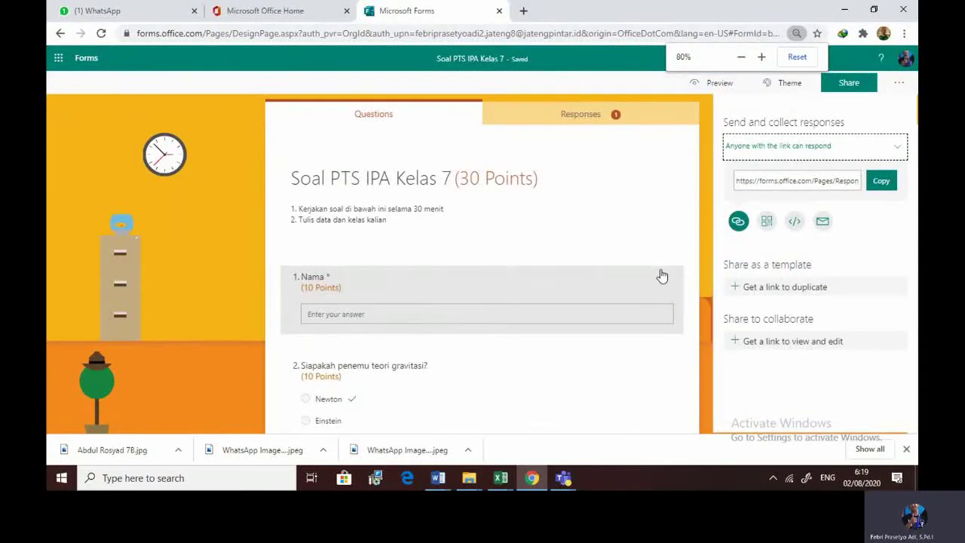
- In the quiz settings, restrict responses to people in the organization with names recorded and one response per person
{"action": "left_click", "coordinate": [907, 61]}
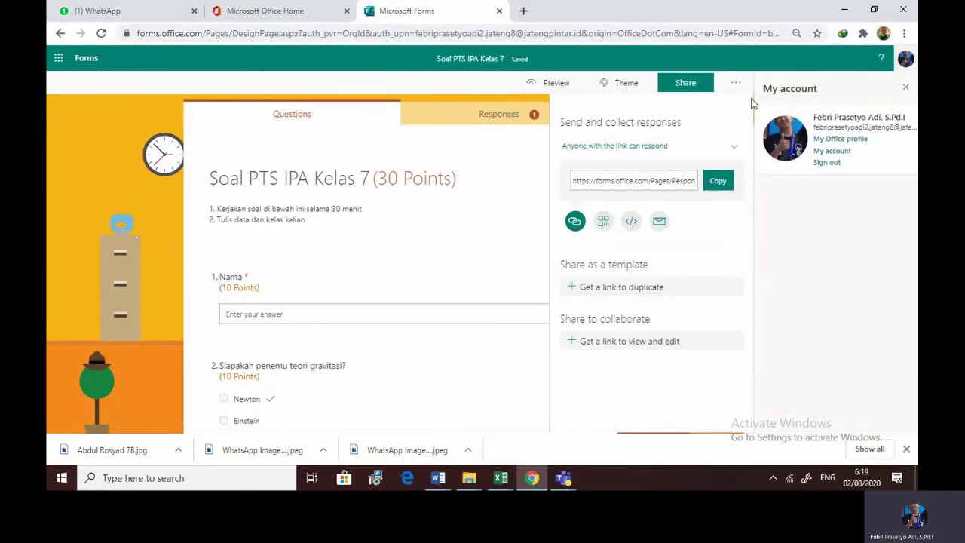
{"action": "left_click", "coordinate": [733, 82]}
{"action": "left_click", "coordinate": [666, 110]}
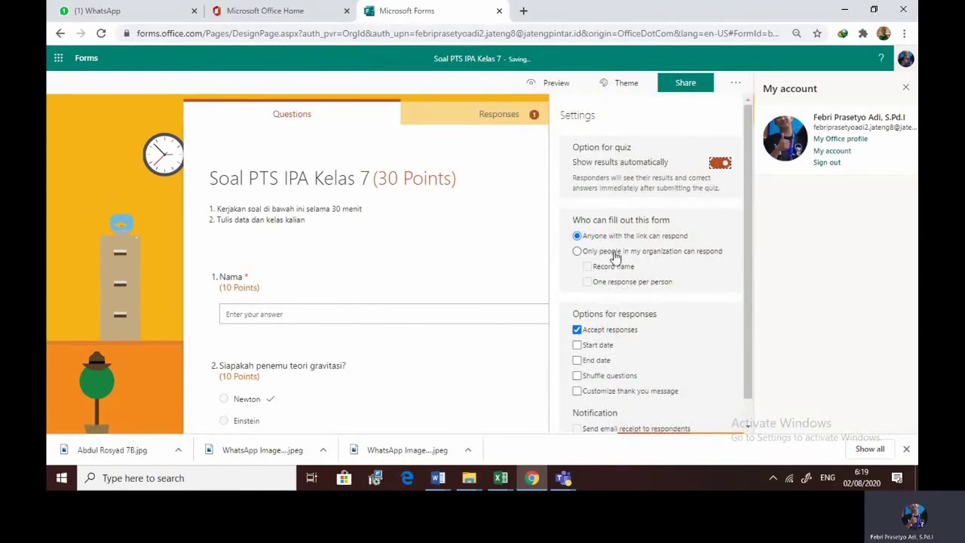
{"action": "key", "text": "ctrl+plus"}
{"action": "key", "text": "ctrl+plus"}
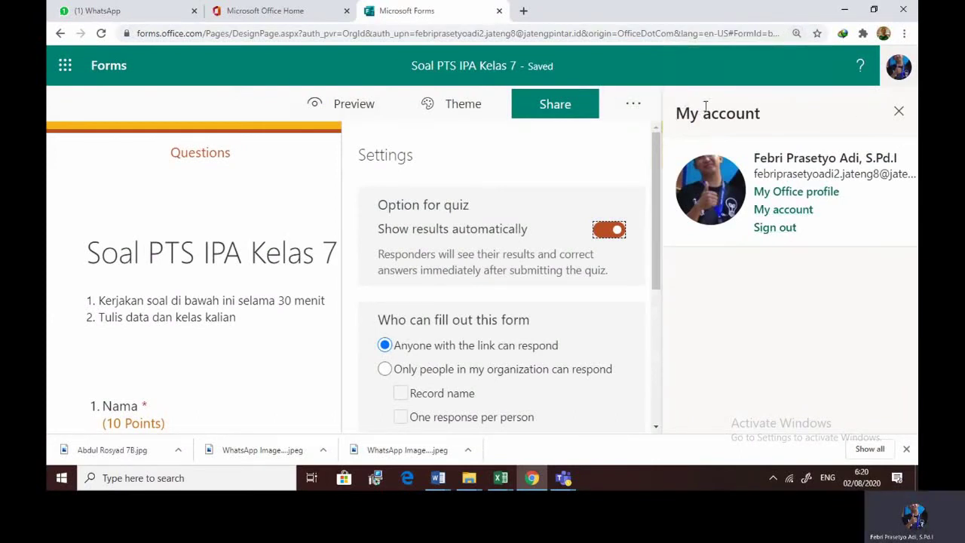
{"action": "scroll", "coordinate": [494, 293], "scroll_direction": "down", "scroll_amount": 2}
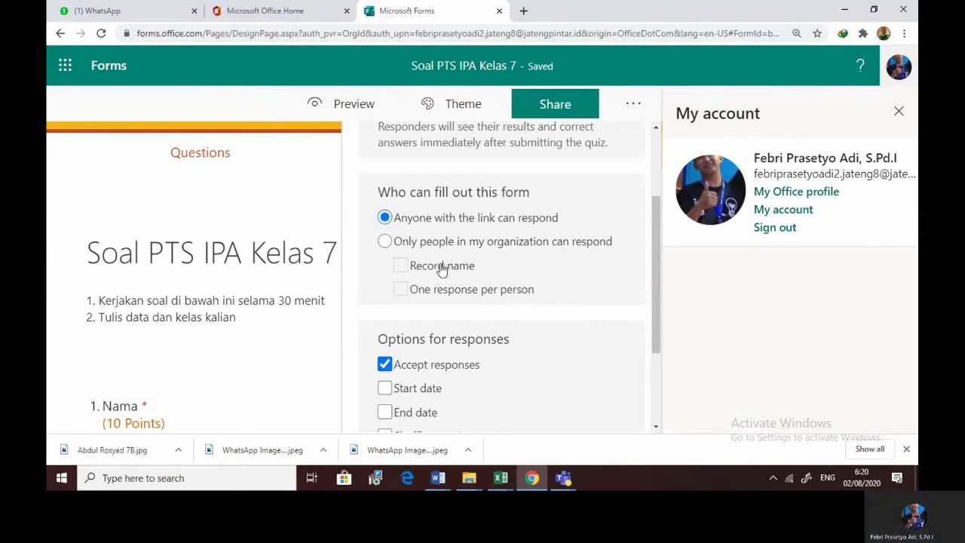
{"action": "left_click", "coordinate": [385, 242]}
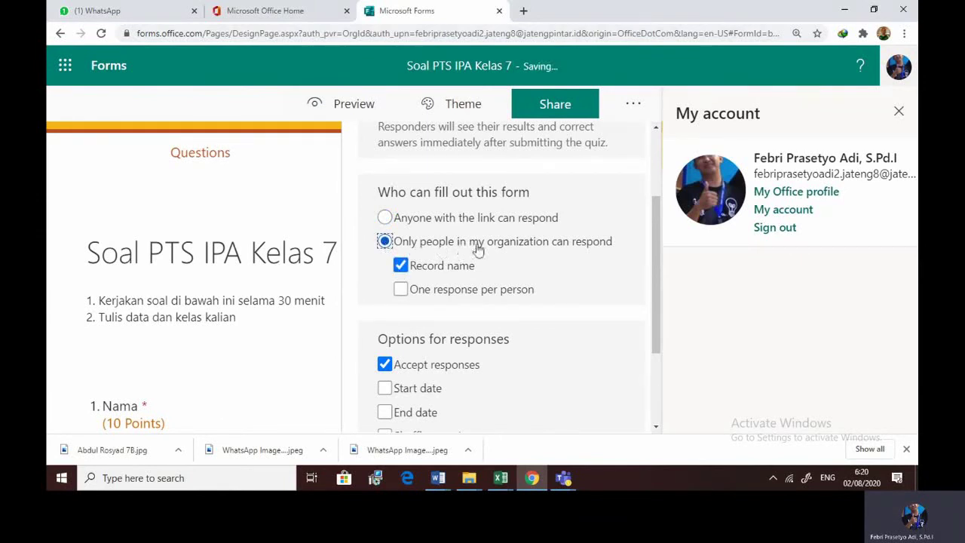
{"action": "left_click", "coordinate": [400, 293]}
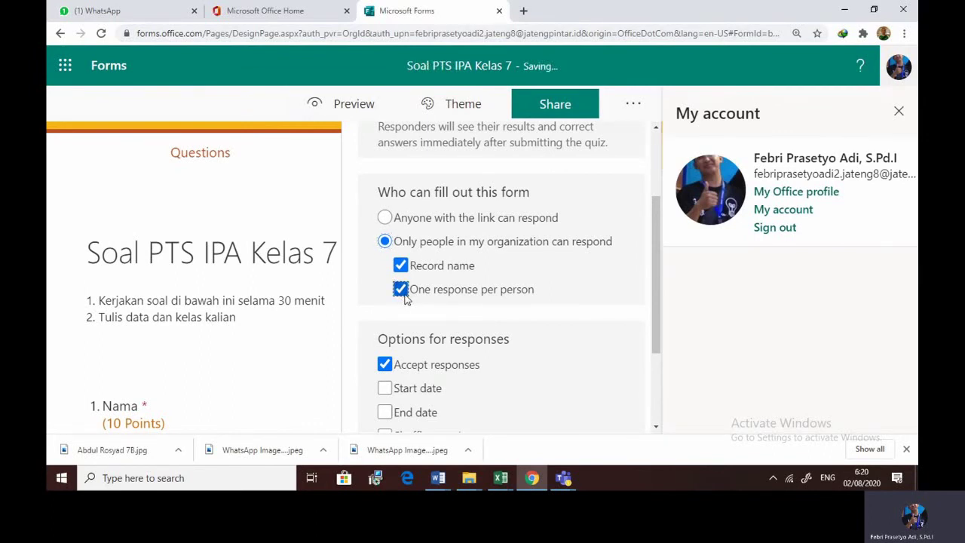
- Enable a response window on 8/2/2020 from 7:00 AM to 7:15 AM and turn on shuffling for all questions
{"action": "scroll", "coordinate": [398, 275], "scroll_direction": "down", "scroll_amount": 3}
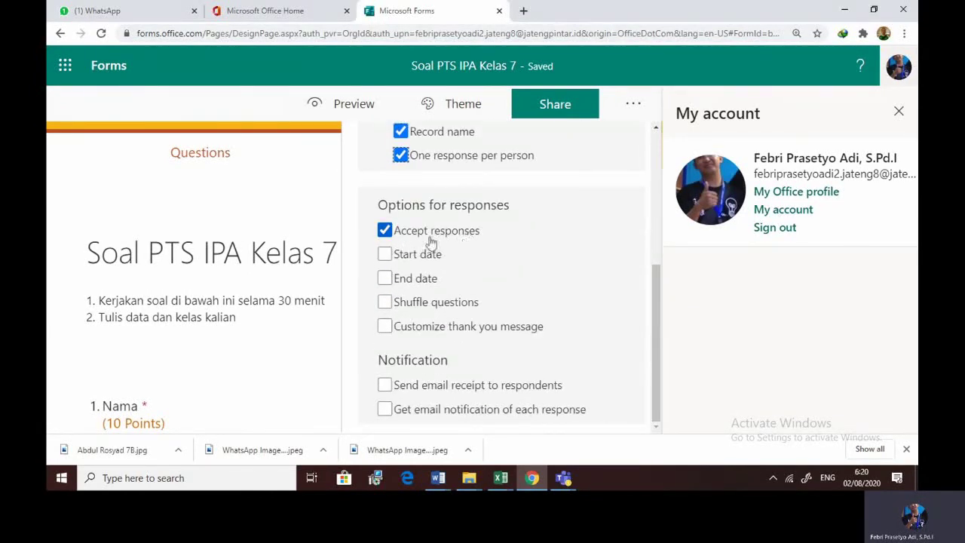
{"action": "left_click", "coordinate": [395, 255]}
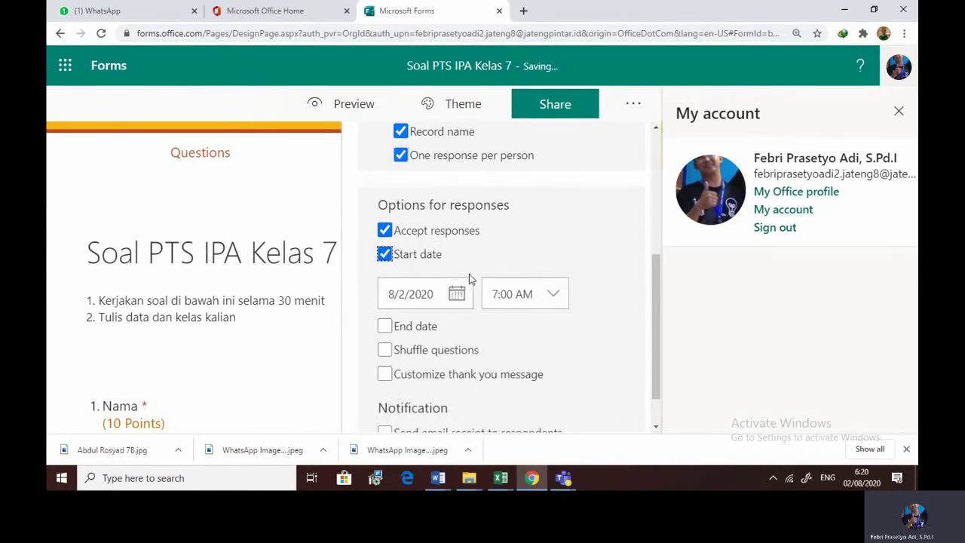
{"action": "left_click", "coordinate": [401, 328]}
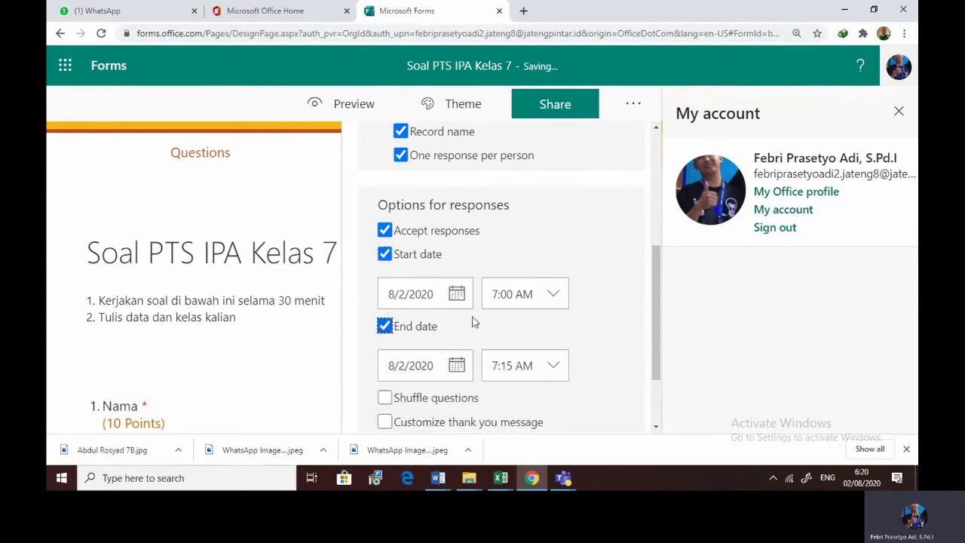
{"action": "scroll", "coordinate": [490, 320], "scroll_direction": "down", "scroll_amount": 2}
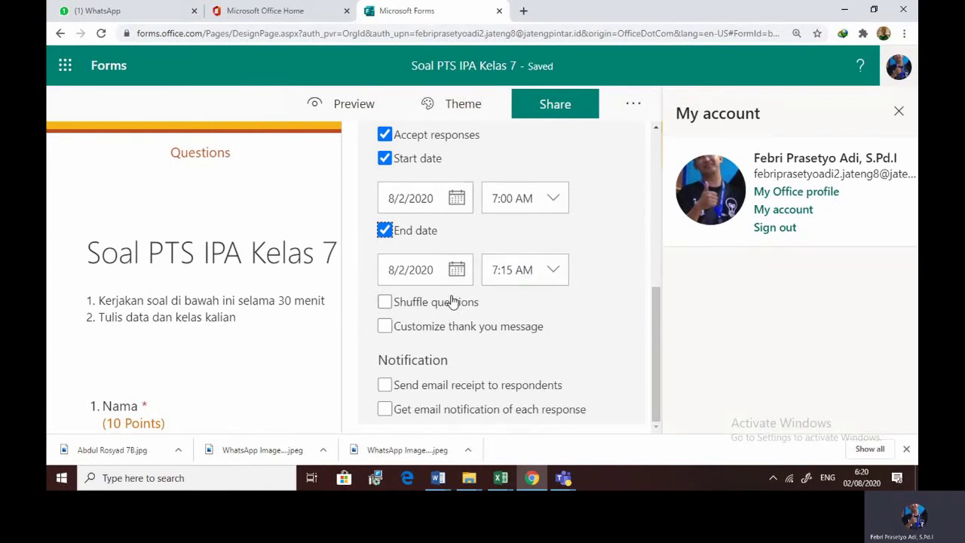
{"action": "left_click", "coordinate": [387, 303]}
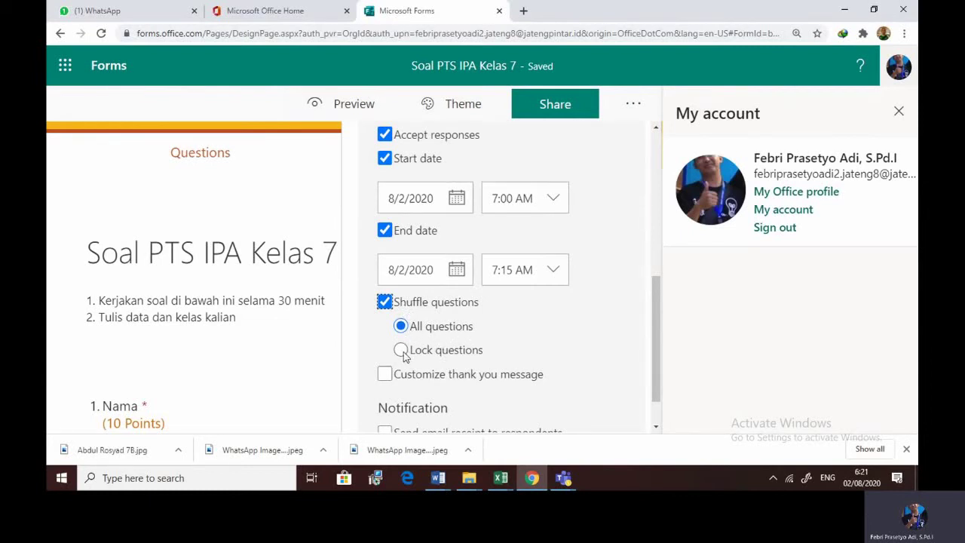
- Examine the order of the "Nama" field and the quiz questions that shuffling applies to
{"action": "scroll", "coordinate": [211, 338], "scroll_direction": "down", "scroll_amount": 3}
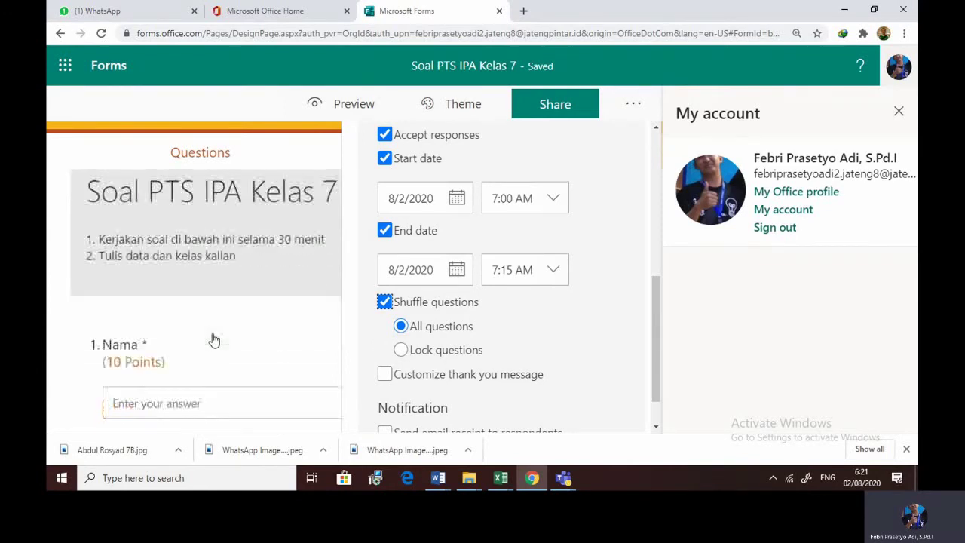
{"action": "scroll", "coordinate": [211, 338], "scroll_direction": "down", "scroll_amount": 1}
{"action": "scroll", "coordinate": [211, 338], "scroll_direction": "up", "scroll_amount": 2}
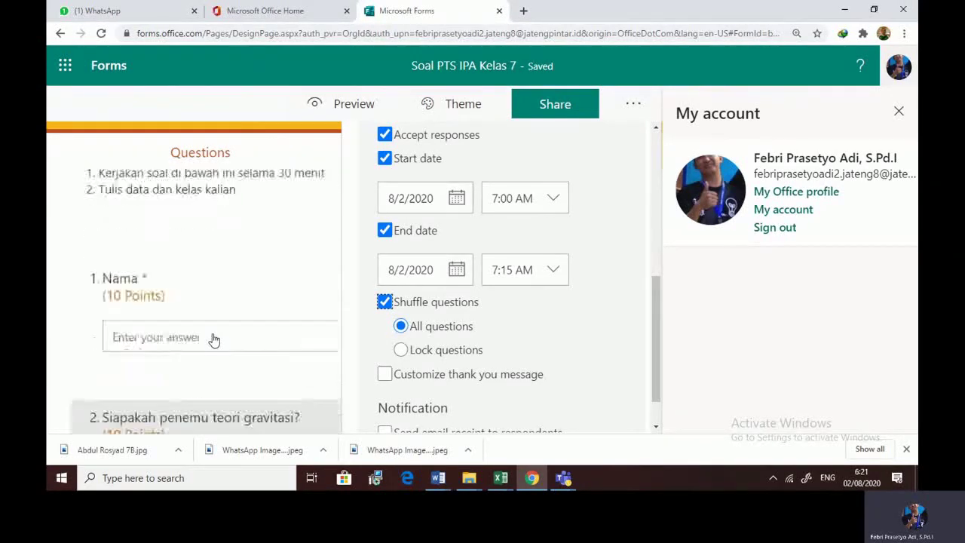
{"action": "scroll", "coordinate": [212, 339], "scroll_direction": "down", "scroll_amount": 1}
{"action": "scroll", "coordinate": [211, 339], "scroll_direction": "up", "scroll_amount": 1}
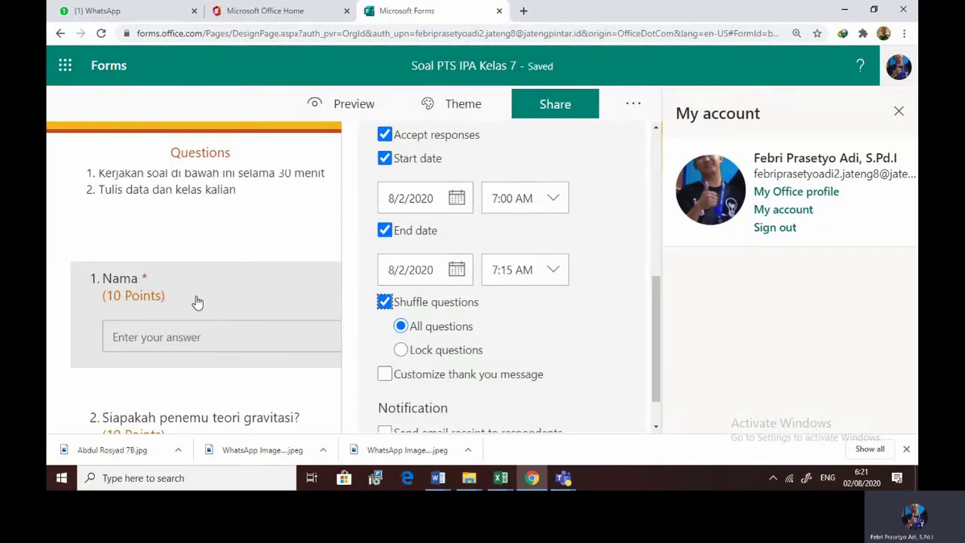
{"action": "scroll", "coordinate": [196, 303], "scroll_direction": "down", "scroll_amount": 4}
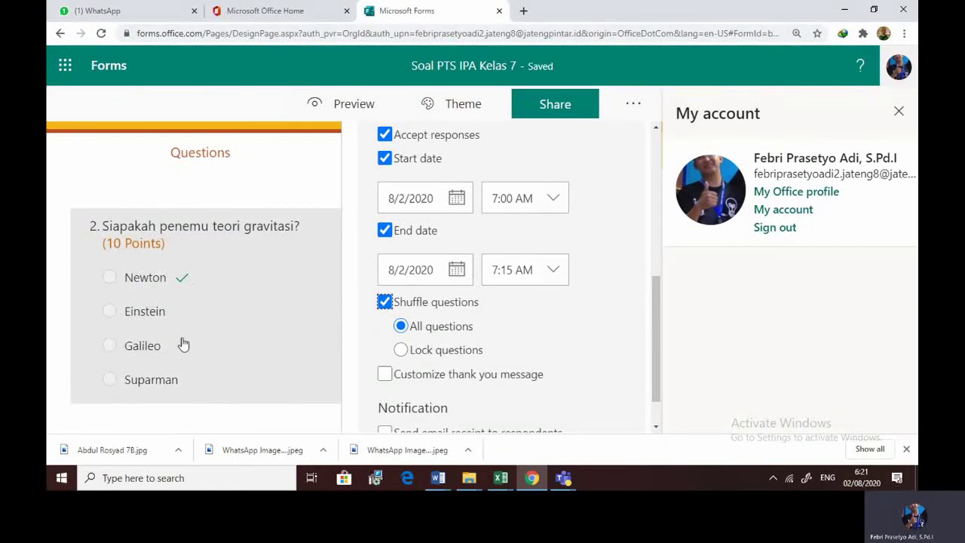
{"action": "scroll", "coordinate": [183, 342], "scroll_direction": "down", "scroll_amount": 2}
{"action": "scroll", "coordinate": [211, 301], "scroll_direction": "up", "scroll_amount": 2}
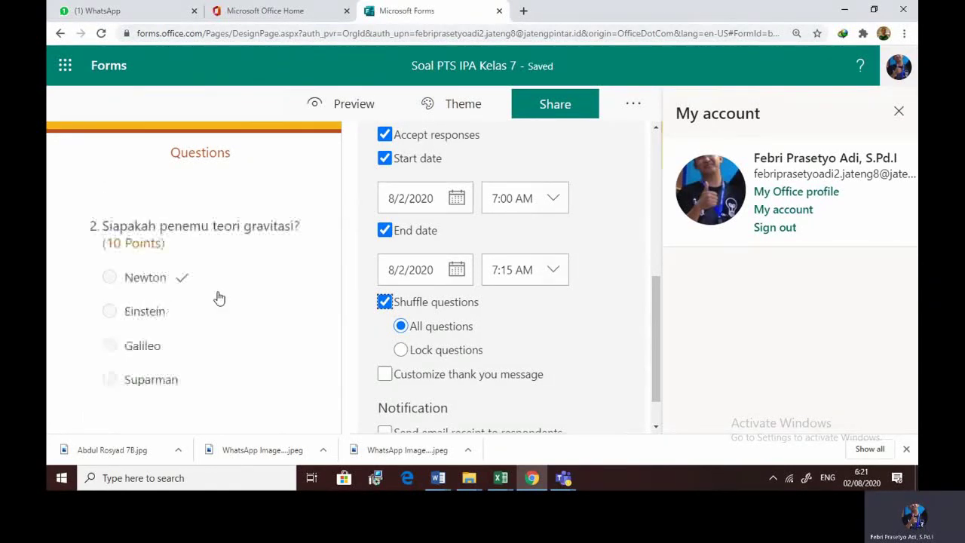
{"action": "scroll", "coordinate": [219, 294], "scroll_direction": "up", "scroll_amount": 2}
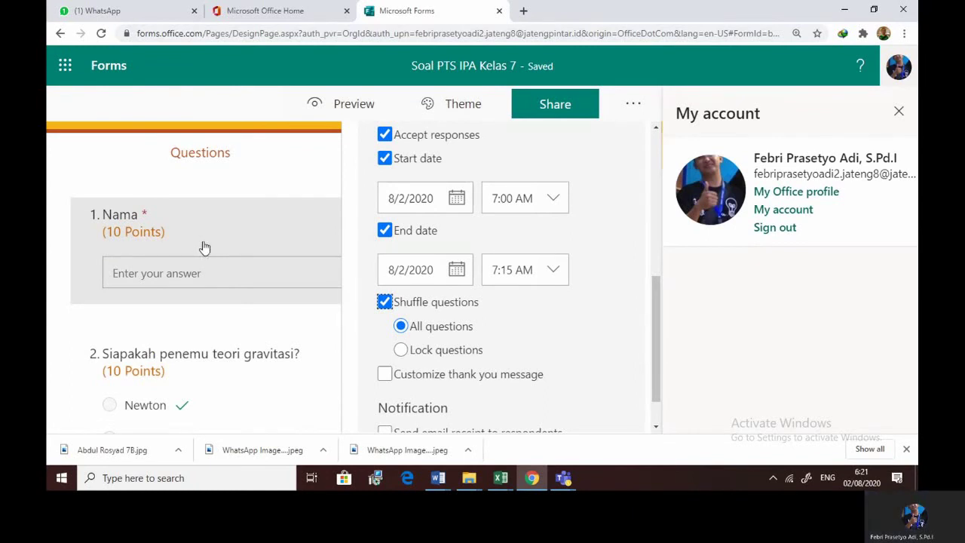
- Exclude question 1 from shuffling by locking the question range 1 to 1
{"action": "left_click", "coordinate": [401, 351]}
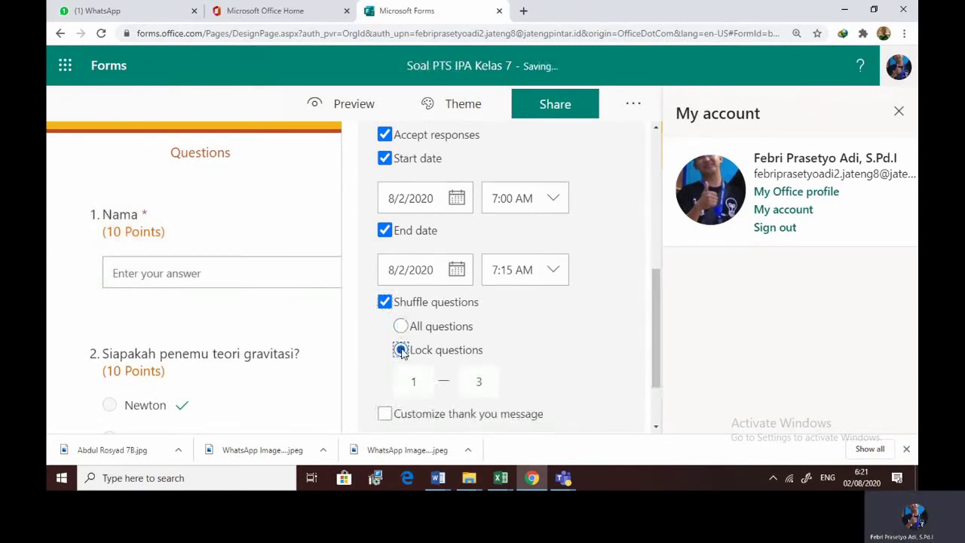
{"action": "left_click", "coordinate": [485, 383]}
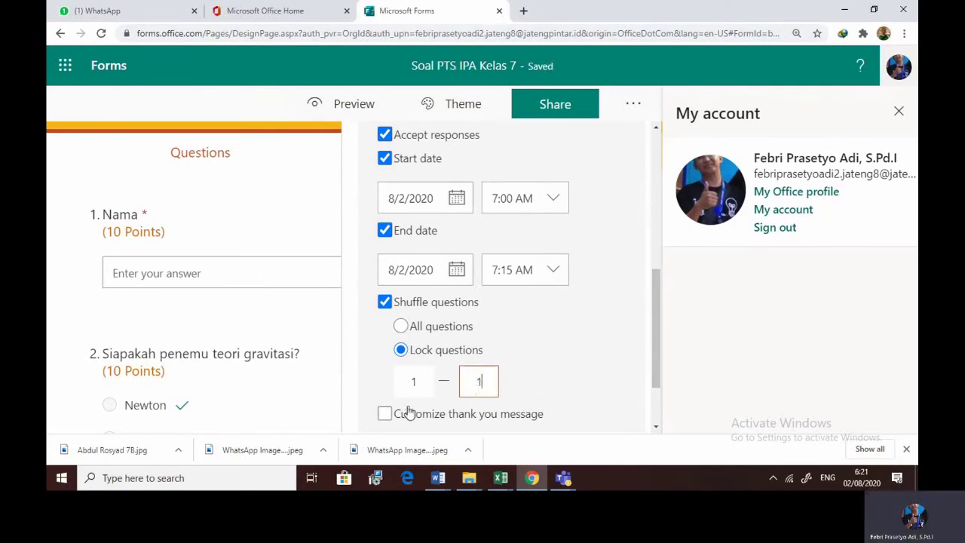
- Enable a custom thank-you message reading "terima kasih sudah mengerjakan. berdoa semoga nilainya bagus"
{"action": "scroll", "coordinate": [408, 411], "scroll_direction": "down", "scroll_amount": 1}
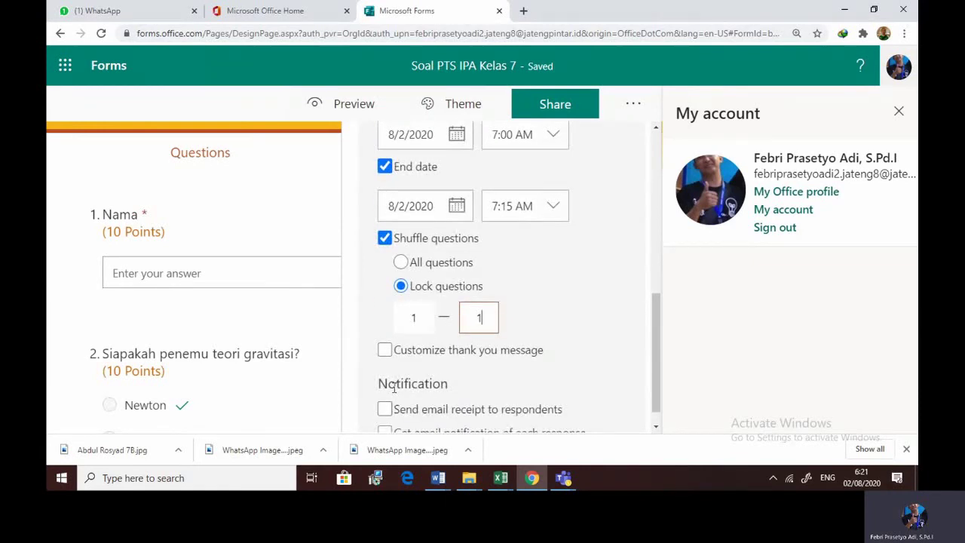
{"action": "left_click", "coordinate": [384, 351]}
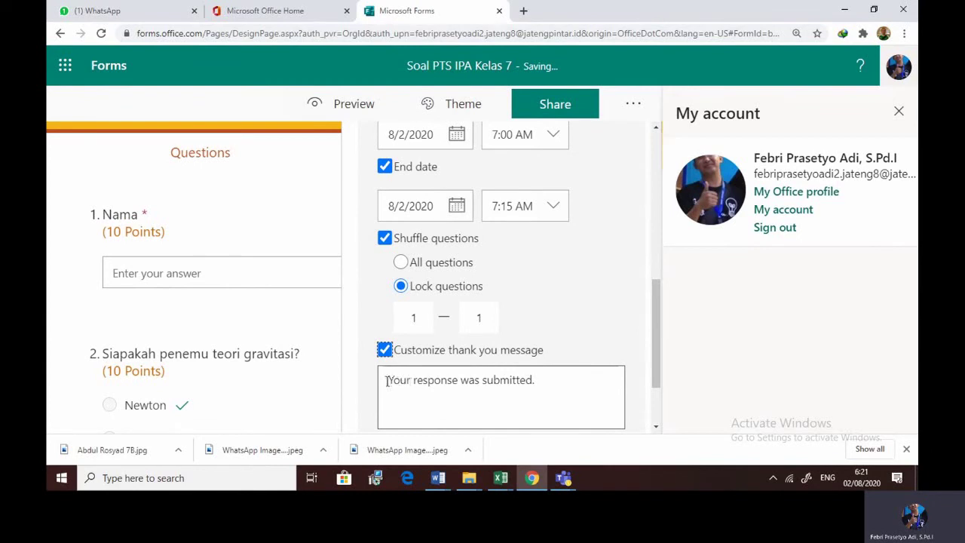
{"action": "left_click", "coordinate": [386, 381]}
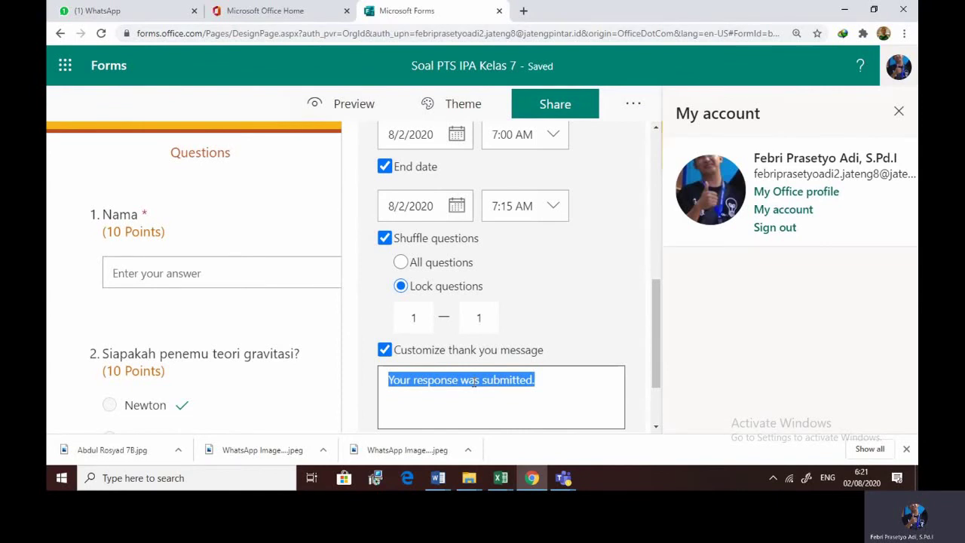
{"action": "type", "text": "terima kas"}
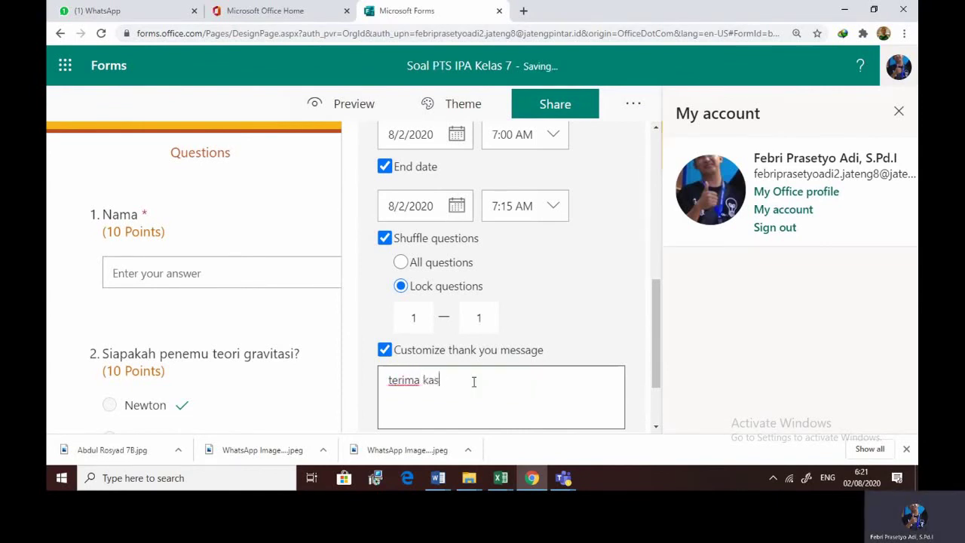
{"action": "type", "text": "ih sudah mengerjakan. berdoa semoga nilainy"}
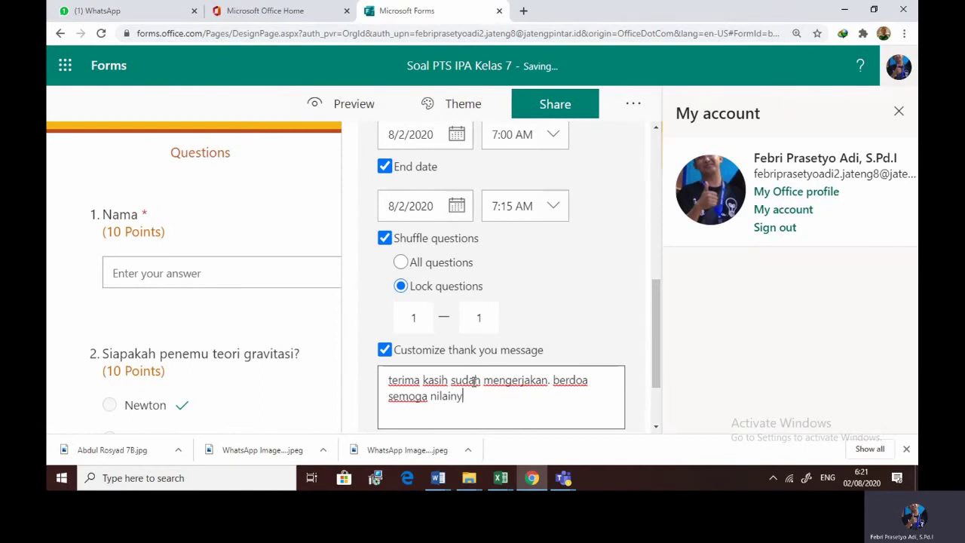
{"action": "type", "text": "a abagus"}
- Turn on email notification of each response and leave the quiz settings
{"action": "scroll", "coordinate": [477, 373], "scroll_direction": "down", "scroll_amount": 2}
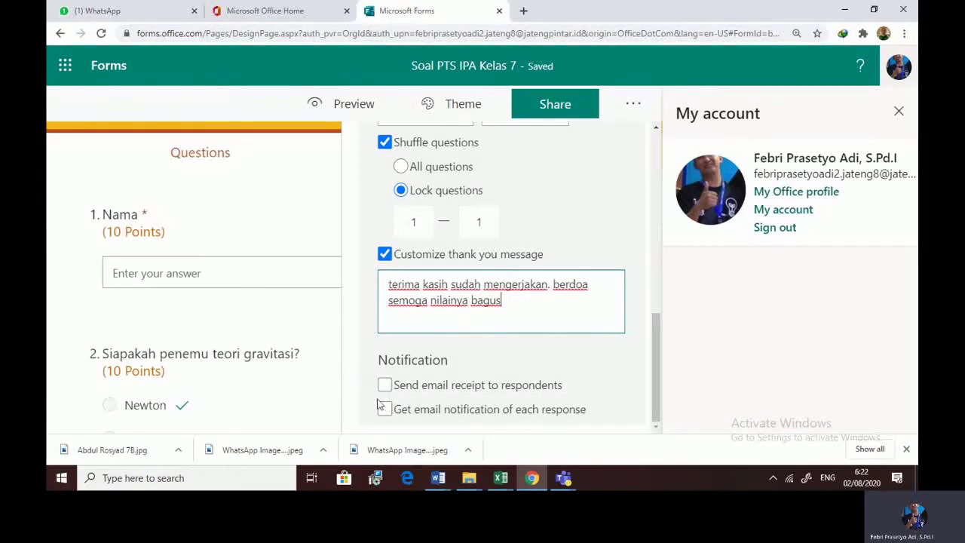
{"action": "left_click", "coordinate": [385, 409]}
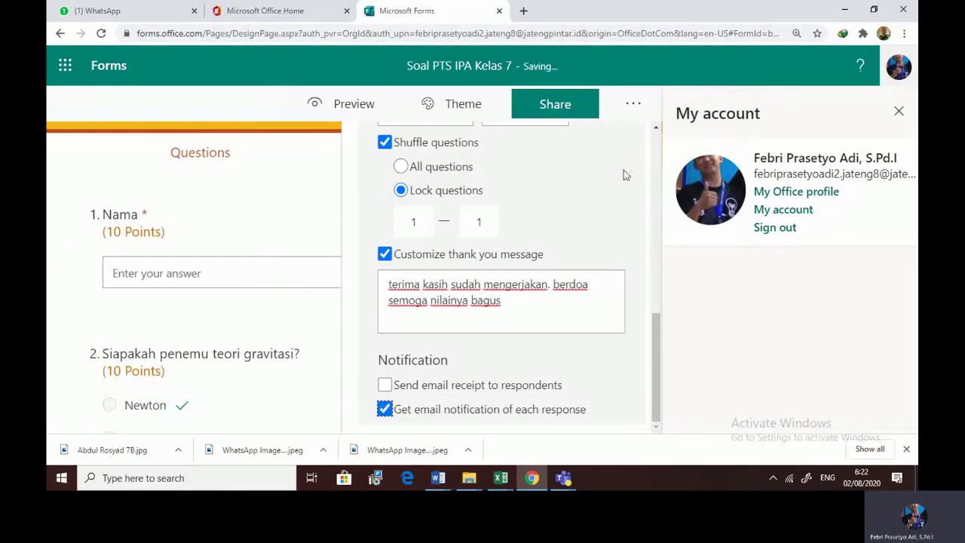
{"action": "left_click", "coordinate": [632, 105]}
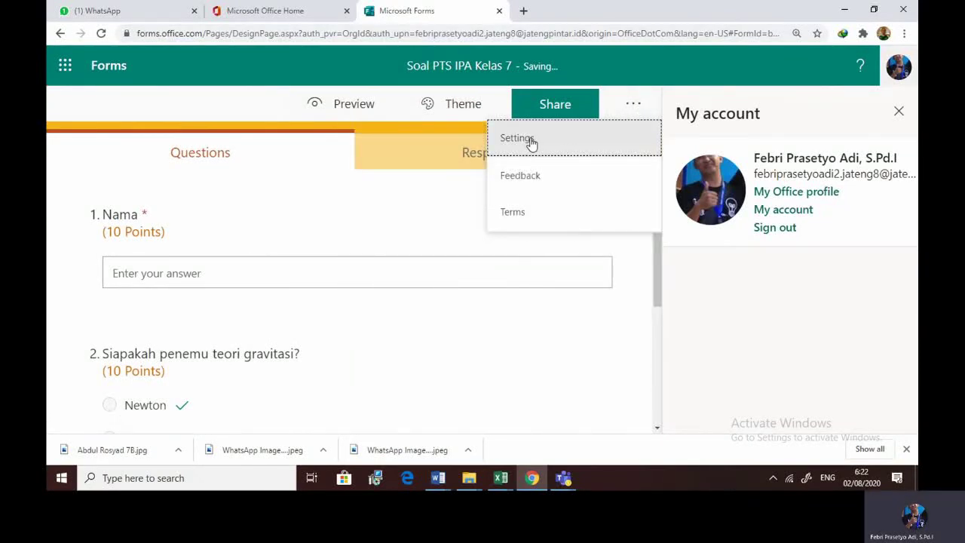
{"action": "left_click", "coordinate": [398, 211]}
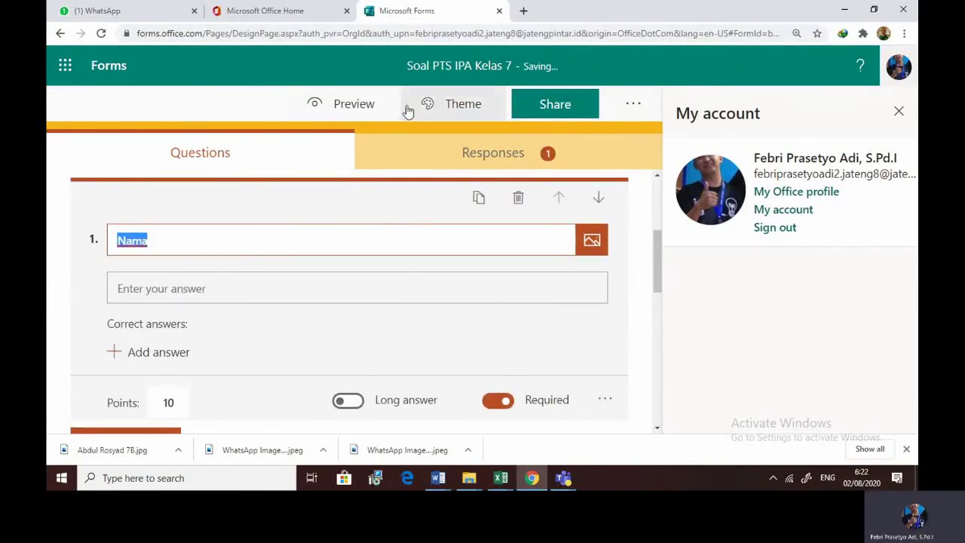
- Preview the quiz and fill in the respondent's name in the required "Nama" field
{"action": "key", "text": "ctrl+minus"}
{"action": "key", "text": "ctrl+minus"}
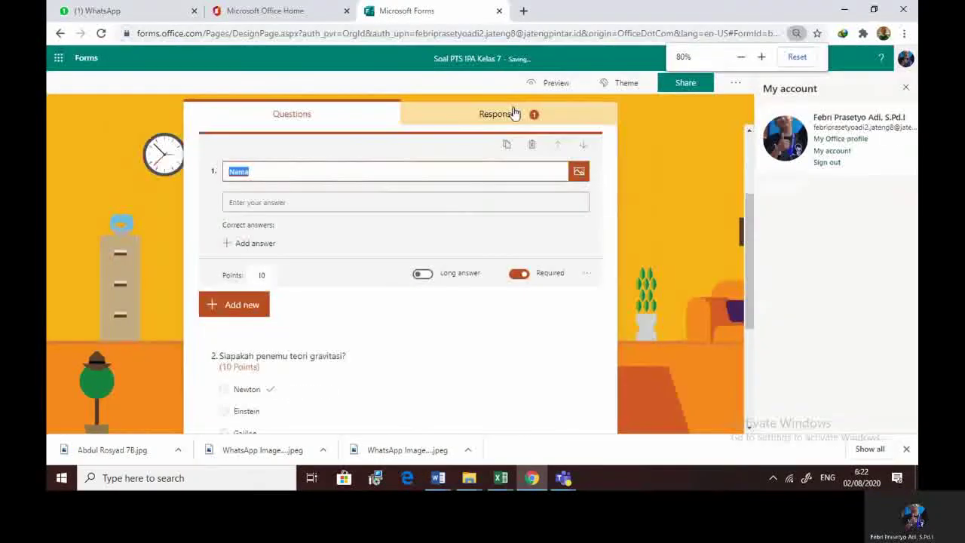
{"action": "left_click", "coordinate": [556, 82]}
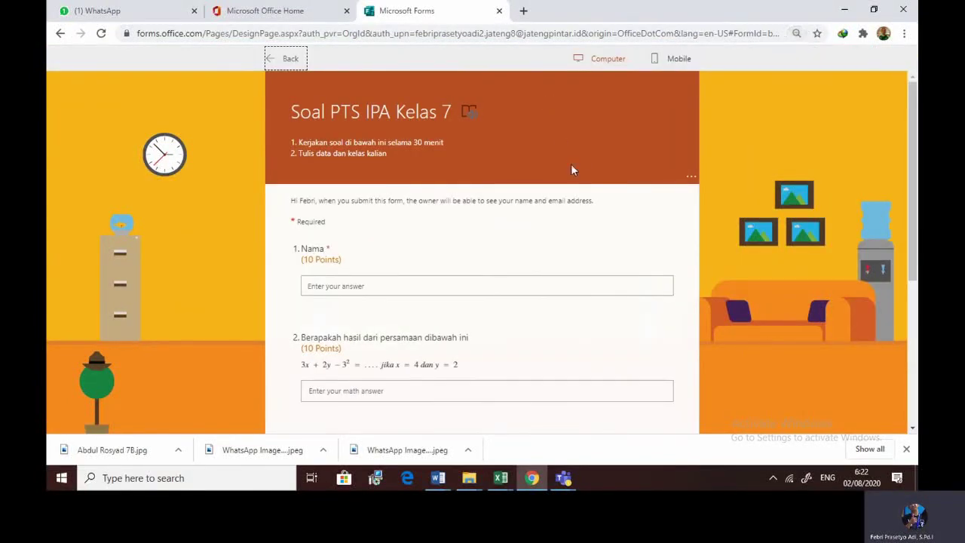
{"action": "left_click", "coordinate": [372, 280]}
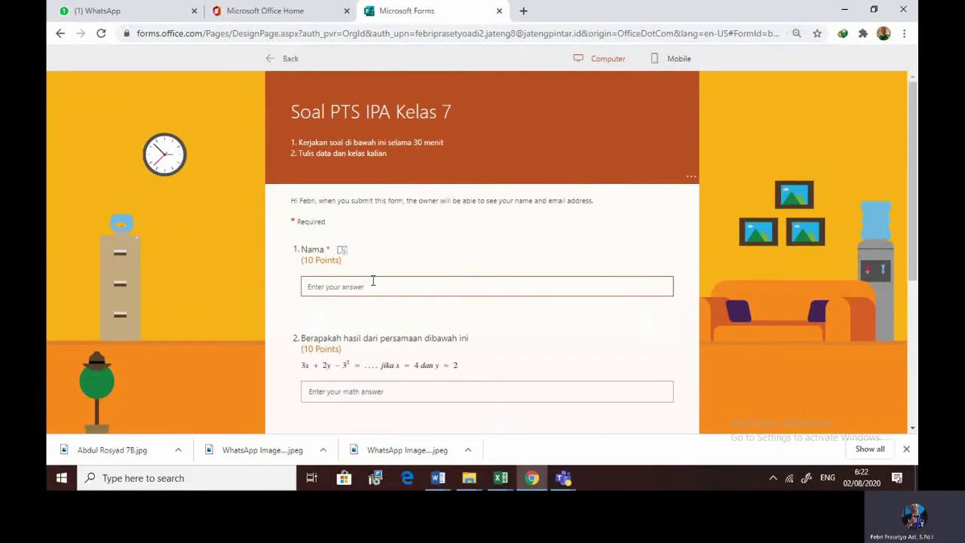
{"action": "type", "text": "febri"}
{"action": "scroll", "coordinate": [374, 280], "scroll_direction": "down", "scroll_amount": 1}
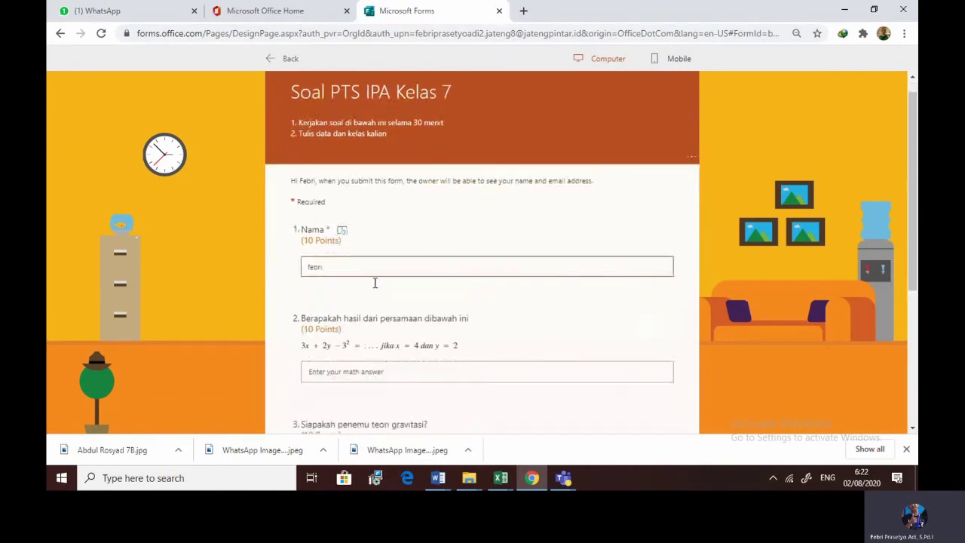
- Answer the previewed equation question with 5 and confirm the math entry
{"action": "left_click", "coordinate": [341, 329]}
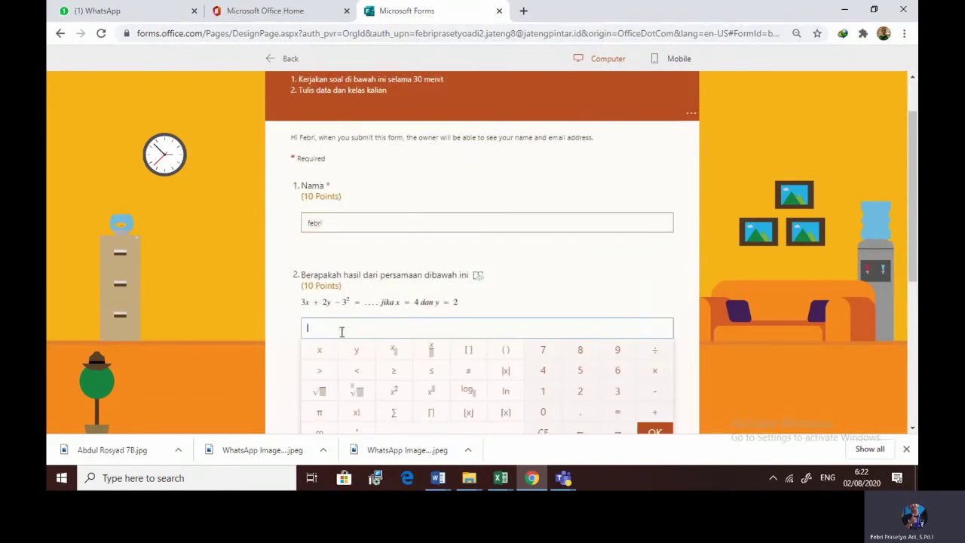
{"action": "scroll", "coordinate": [341, 332], "scroll_direction": "down", "scroll_amount": 2}
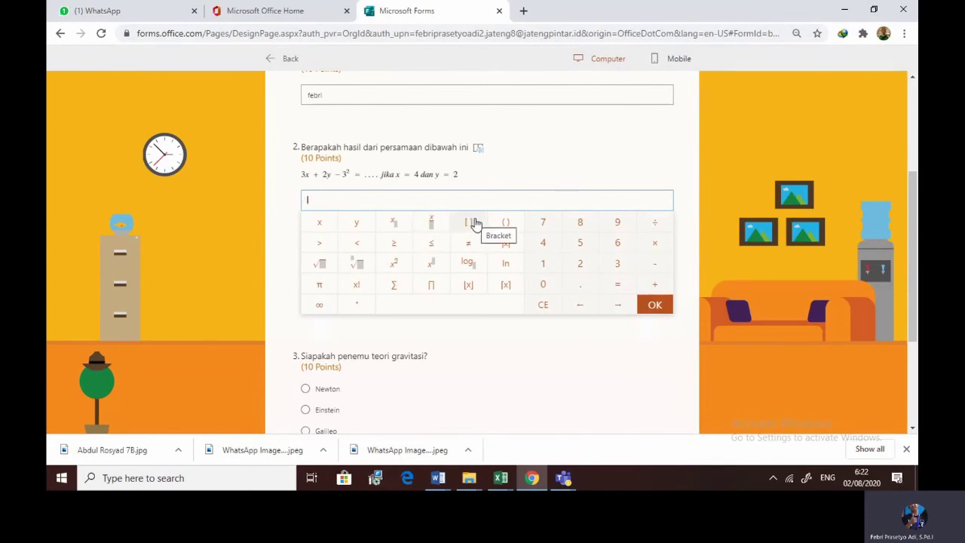
{"action": "type", "text": "5"}
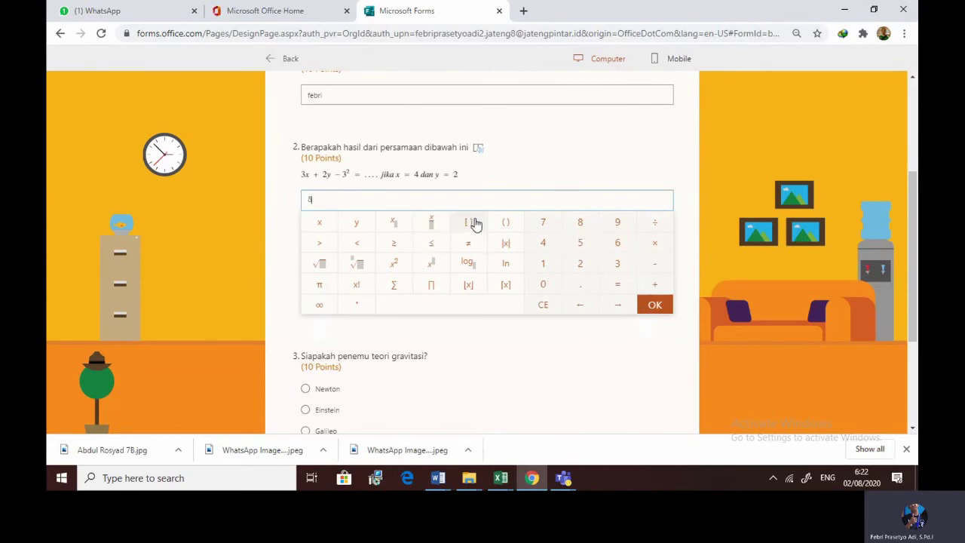
{"action": "left_click", "coordinate": [642, 307]}
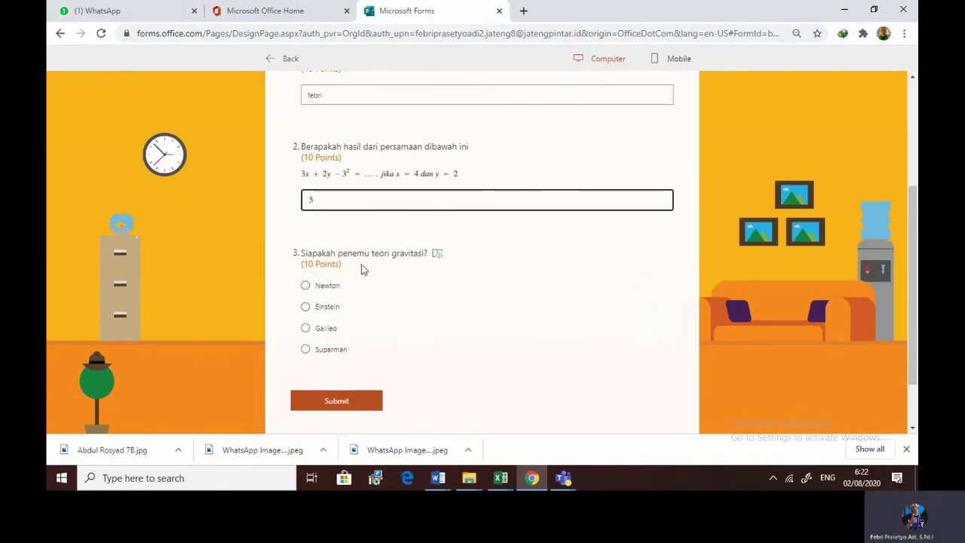
- Choose Newton for the gravity question, try to submit the test response, and return to the form editor
{"action": "left_click", "coordinate": [304, 286]}
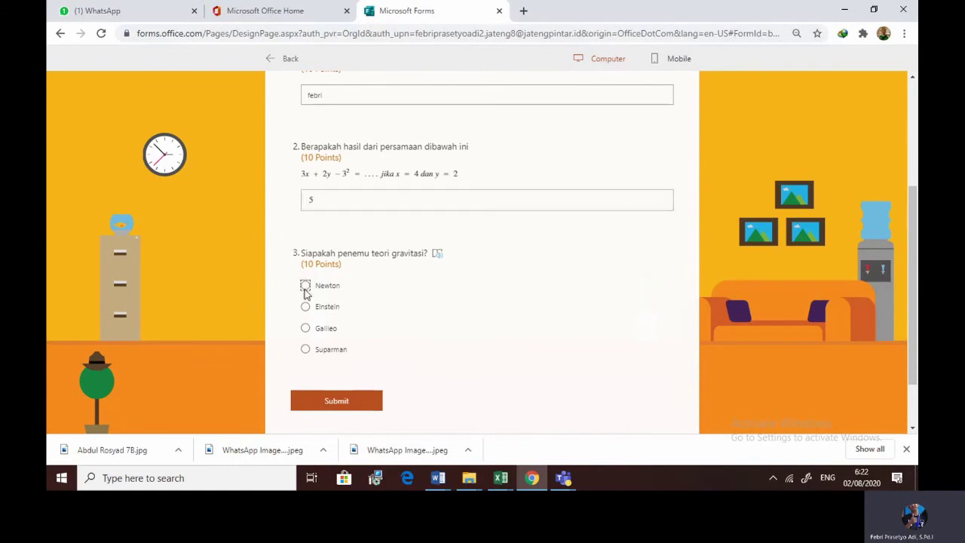
{"action": "left_click", "coordinate": [342, 402]}
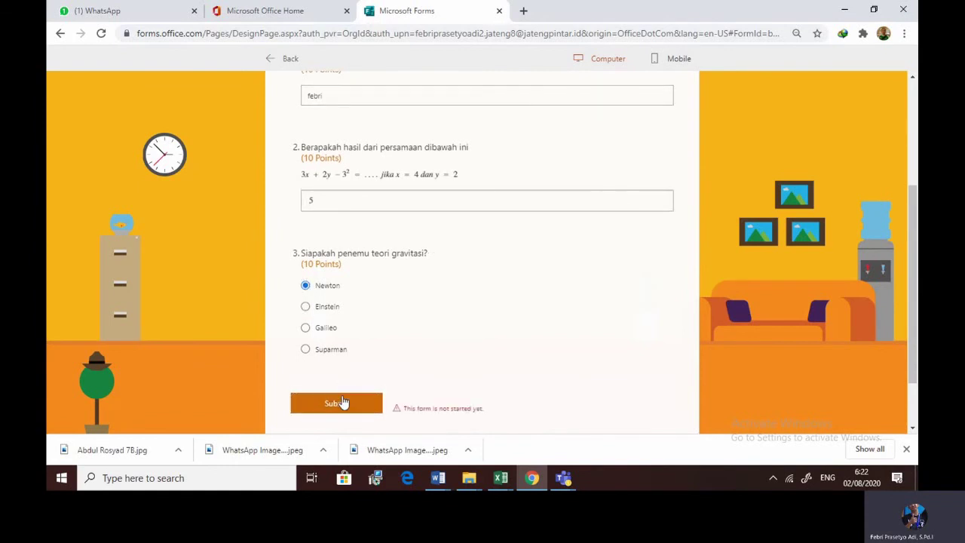
{"action": "scroll", "coordinate": [401, 362], "scroll_direction": "up", "scroll_amount": 2}
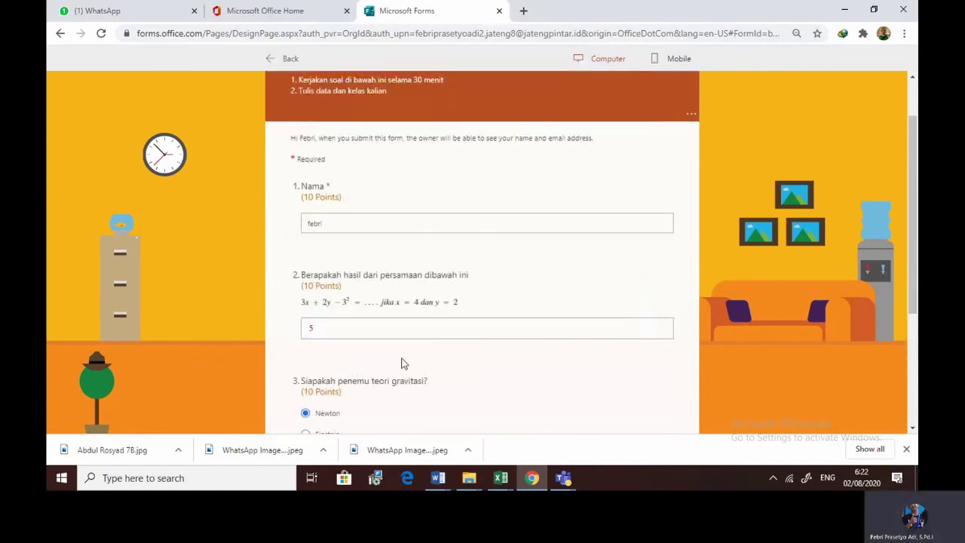
{"action": "scroll", "coordinate": [366, 417], "scroll_direction": "down", "scroll_amount": 3}
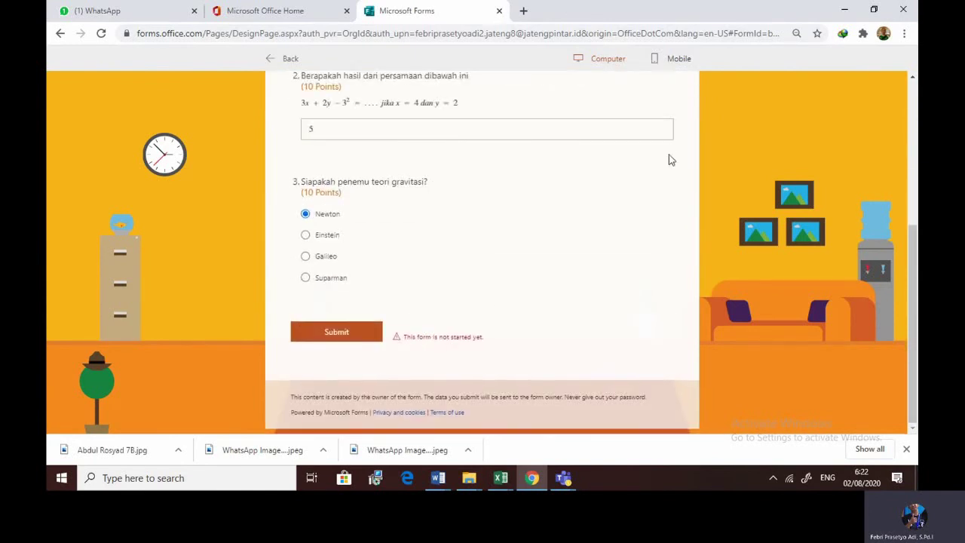
{"action": "left_click", "coordinate": [286, 60]}
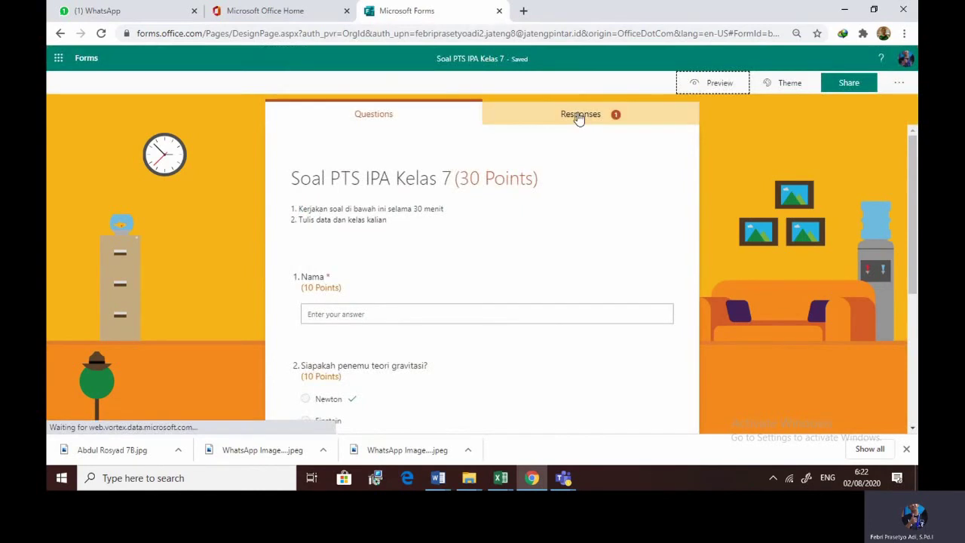
- Change the start time of the quiz's response window to 5:00 AM and leave the settings
{"action": "left_click", "coordinate": [899, 83]}
{"action": "left_click", "coordinate": [823, 106]}
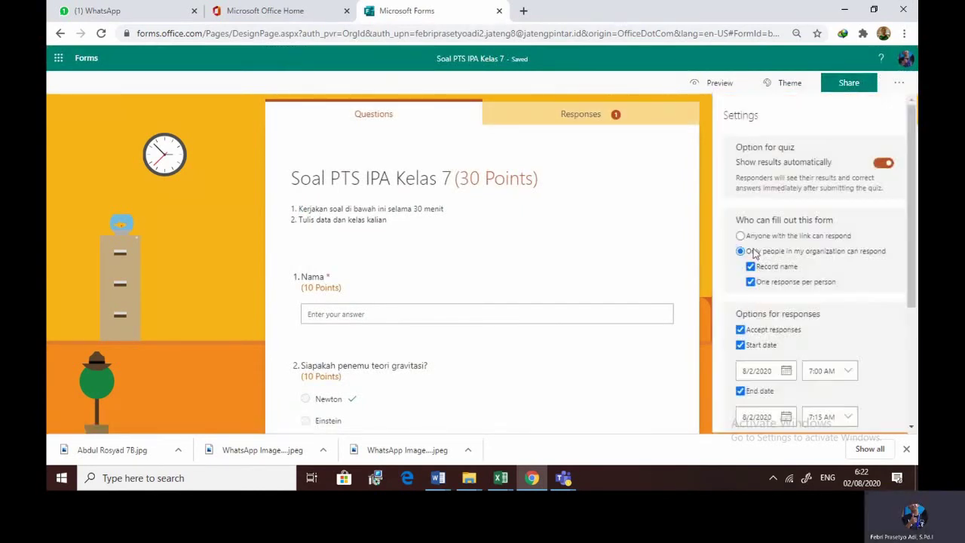
{"action": "scroll", "coordinate": [754, 361], "scroll_direction": "down", "scroll_amount": 1}
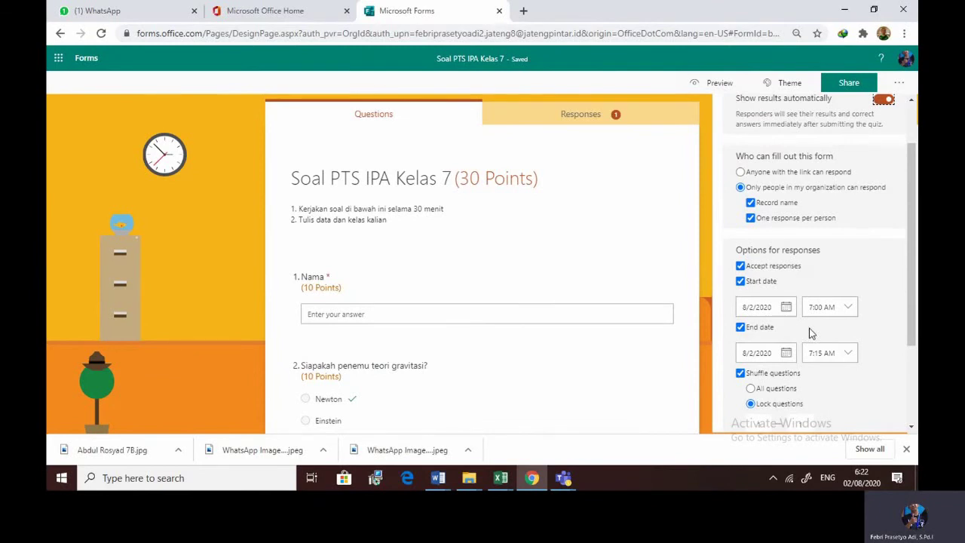
{"action": "left_click", "coordinate": [845, 309]}
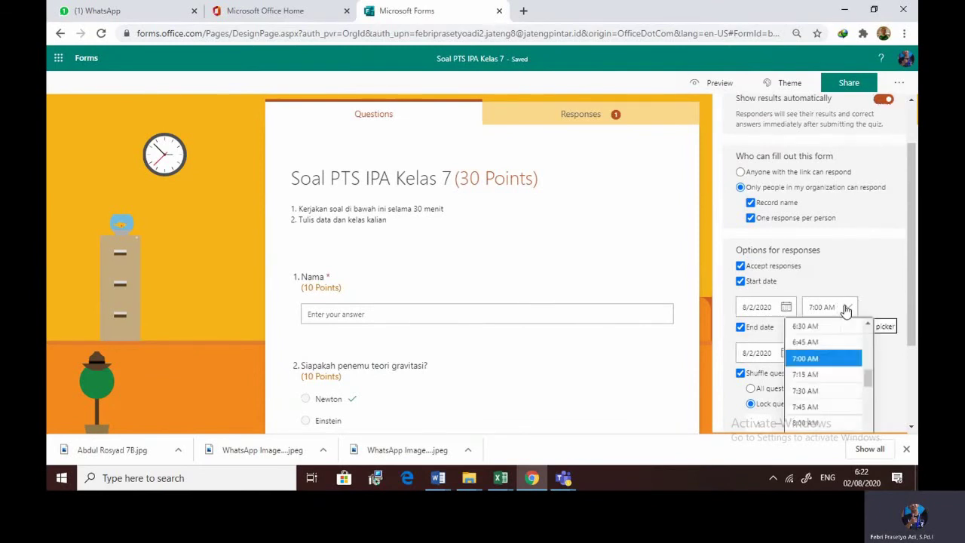
{"action": "left_click_drag", "start_coordinate": [868, 379], "coordinate": [870, 367]}
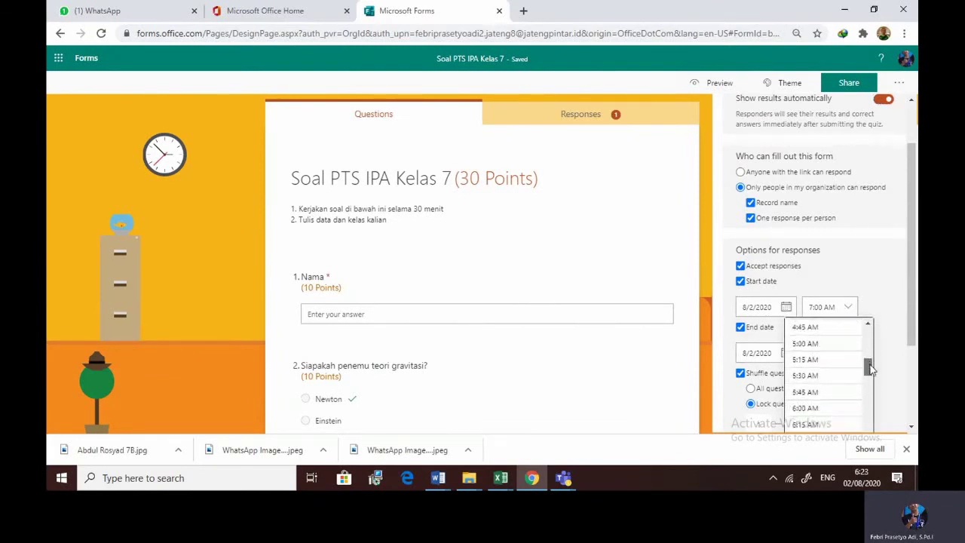
{"action": "left_click", "coordinate": [829, 343]}
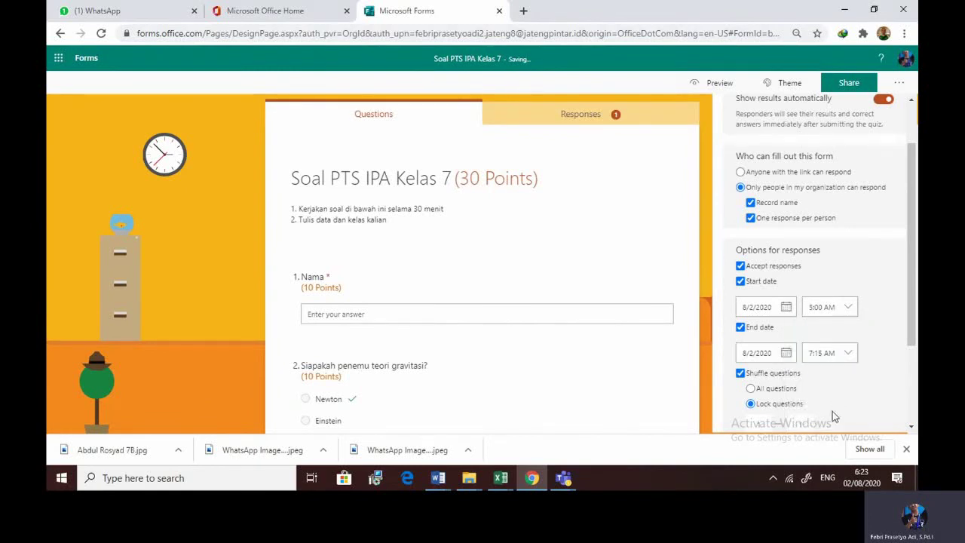
{"action": "left_click", "coordinate": [466, 329]}
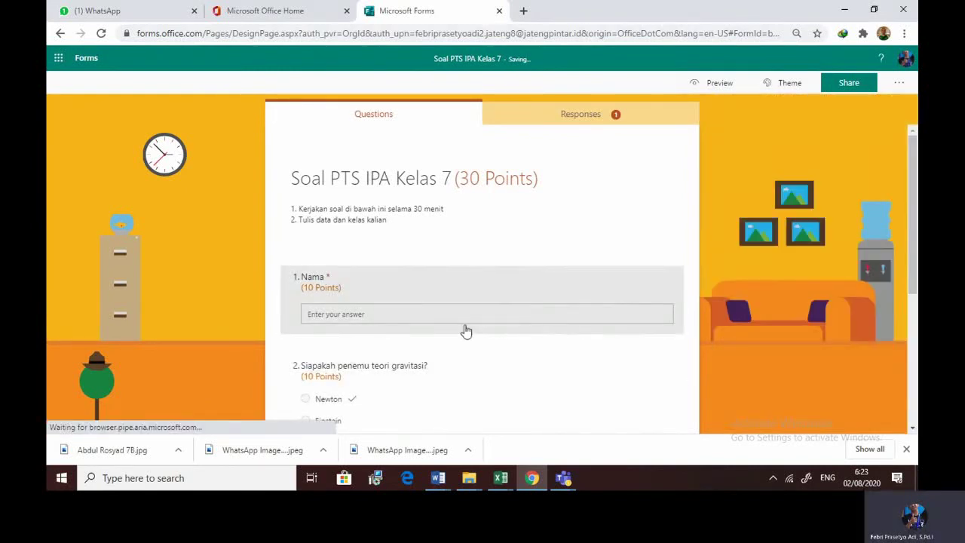
- Preview the quiz again, fill in the respondent's name, and choose Newton for the gravity question
{"action": "left_click", "coordinate": [702, 84]}
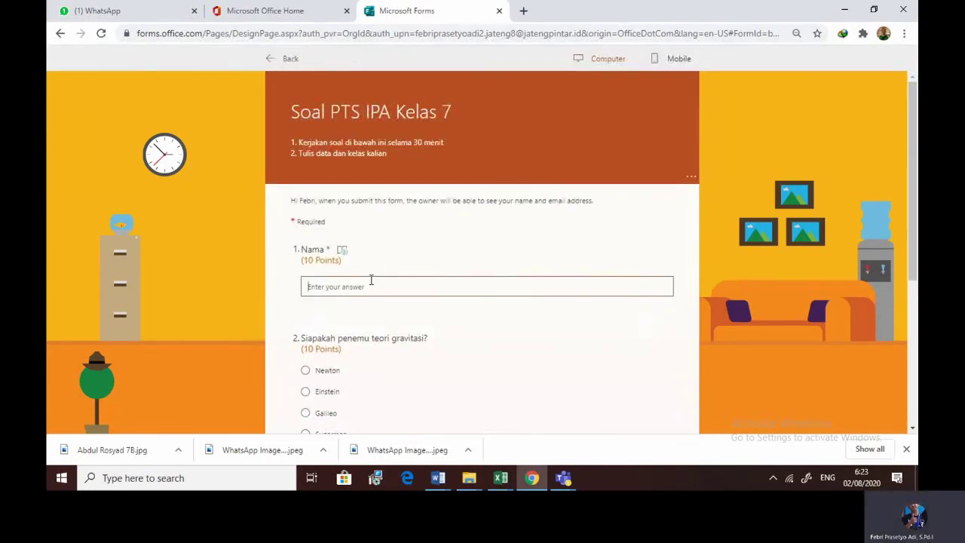
{"action": "type", "text": "febri"}
{"action": "scroll", "coordinate": [371, 286], "scroll_direction": "down", "scroll_amount": 2}
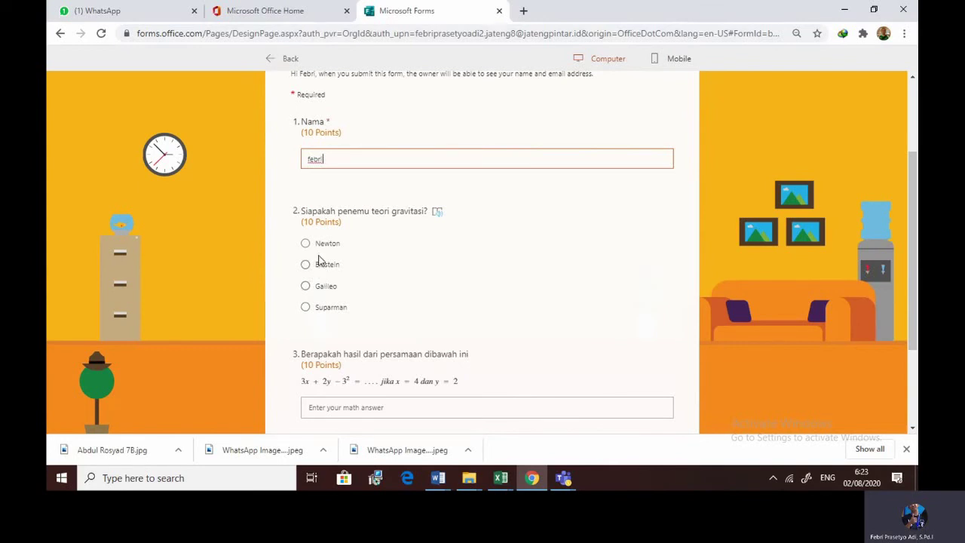
{"action": "left_click", "coordinate": [320, 249]}
{"action": "scroll", "coordinate": [351, 302], "scroll_direction": "down", "scroll_amount": 1}
- Answer the equation question with 6, try to submit the test response, and return to the form editor
{"action": "left_click", "coordinate": [354, 345]}
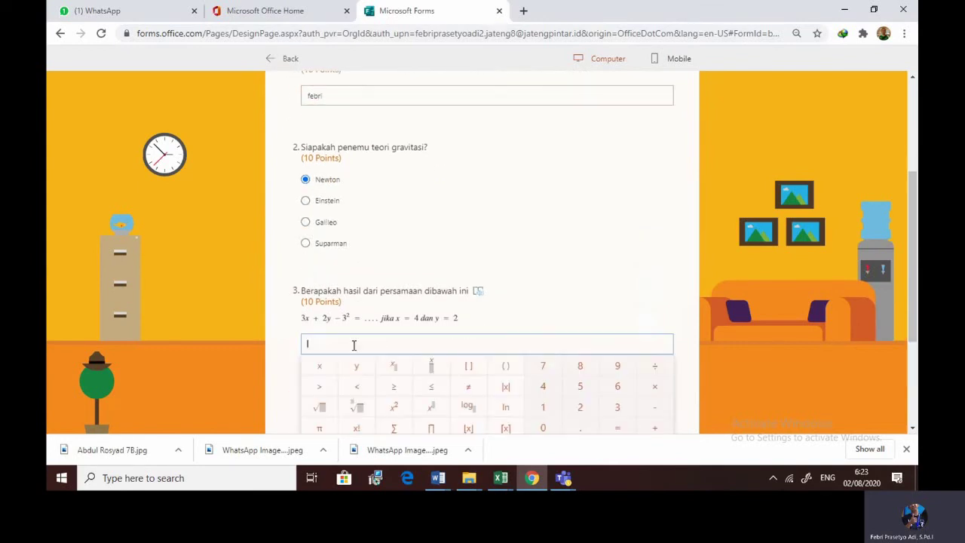
{"action": "type", "text": "6"}
{"action": "scroll", "coordinate": [603, 340], "scroll_direction": "down", "scroll_amount": 1}
{"action": "left_click", "coordinate": [652, 274]}
{"action": "left_click", "coordinate": [350, 333]}
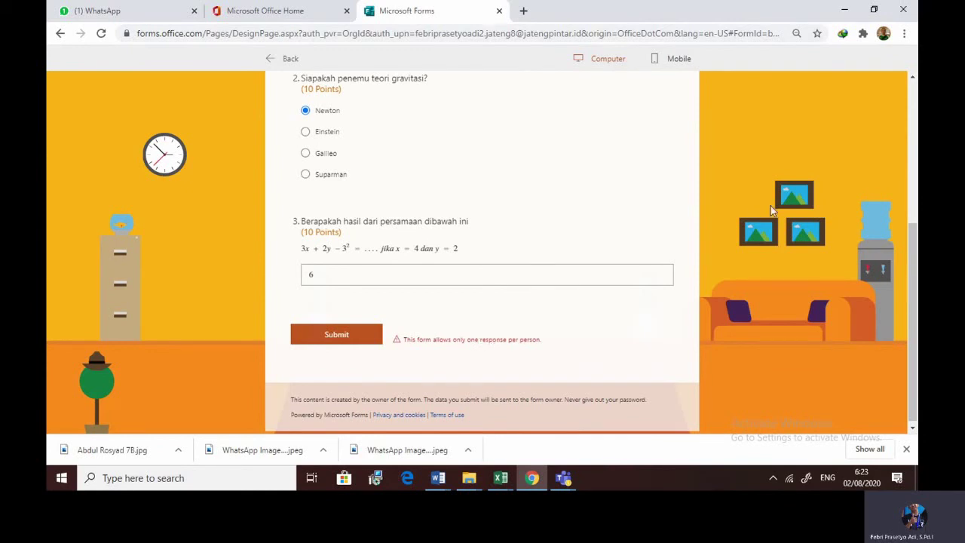
{"action": "scroll", "coordinate": [892, 96], "scroll_direction": "up", "scroll_amount": 5}
{"action": "left_click", "coordinate": [289, 60]}
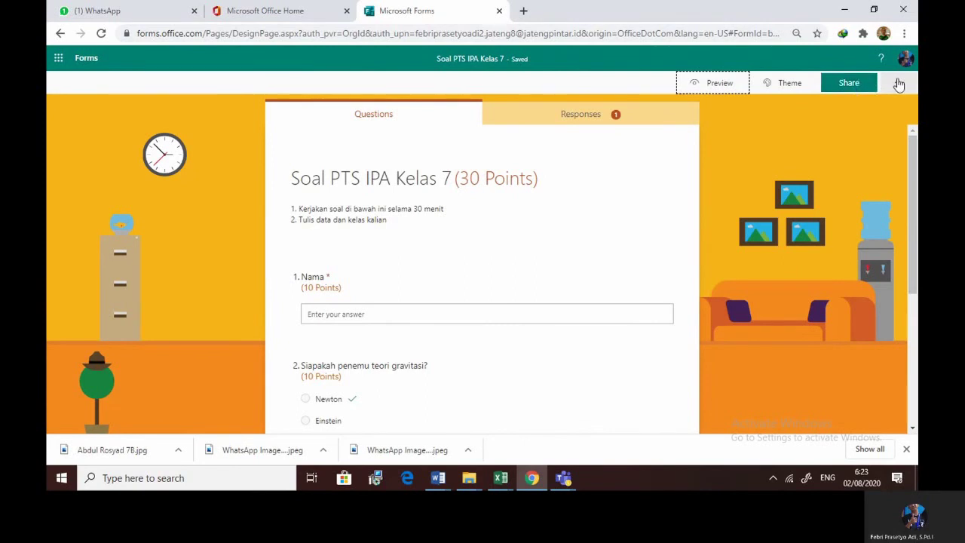
- Allow anyone with the link to respond to the quiz and leave the settings
{"action": "left_click", "coordinate": [899, 83]}
{"action": "left_click", "coordinate": [825, 106]}
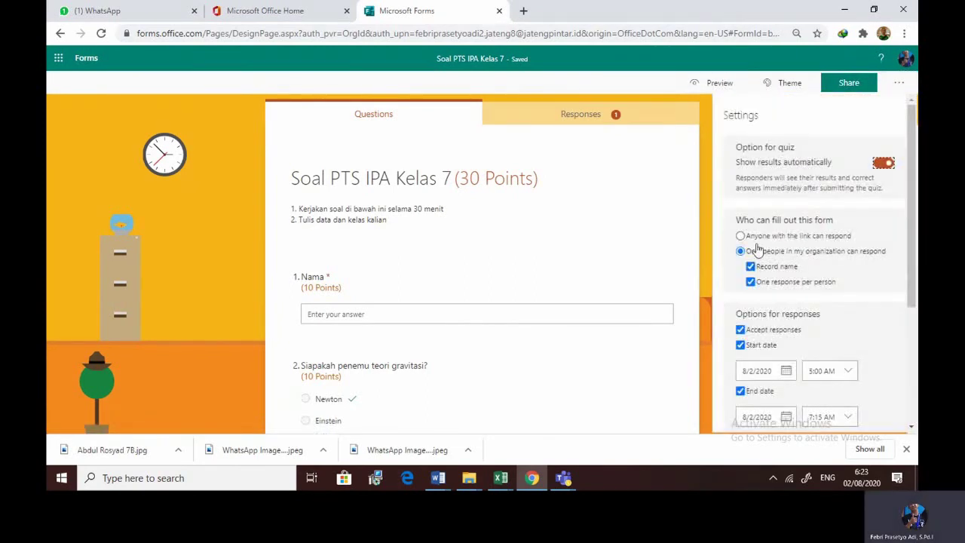
{"action": "left_click", "coordinate": [740, 236]}
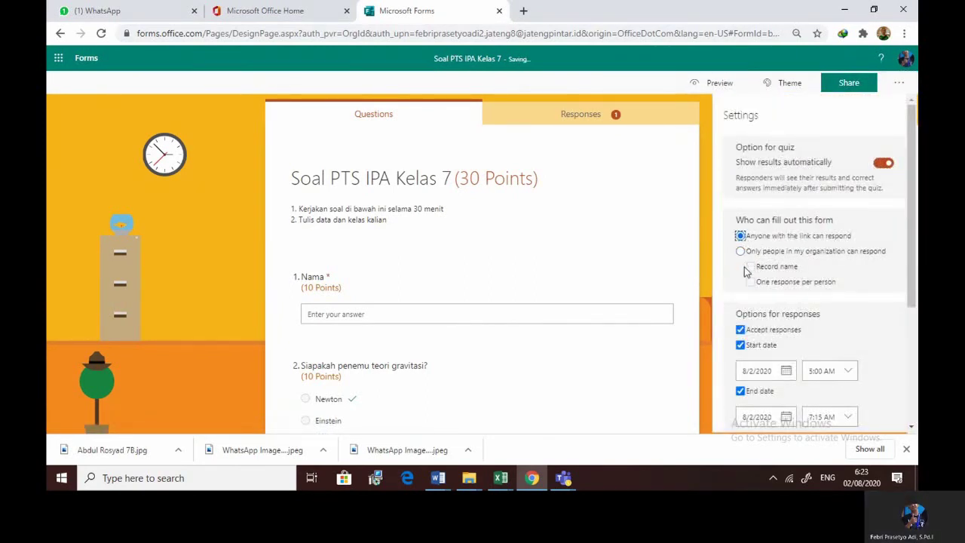
{"action": "scroll", "coordinate": [695, 323], "scroll_direction": "down", "scroll_amount": 3}
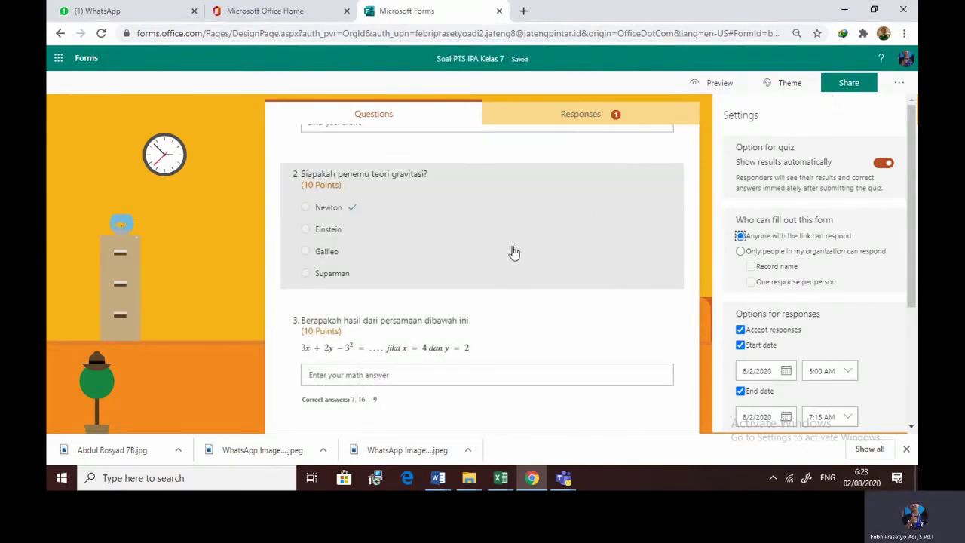
{"action": "left_click", "coordinate": [274, 266]}
- Preview the quiz, enter the respondent's name, and choose Newton for the gravity question
{"action": "left_click", "coordinate": [712, 83]}
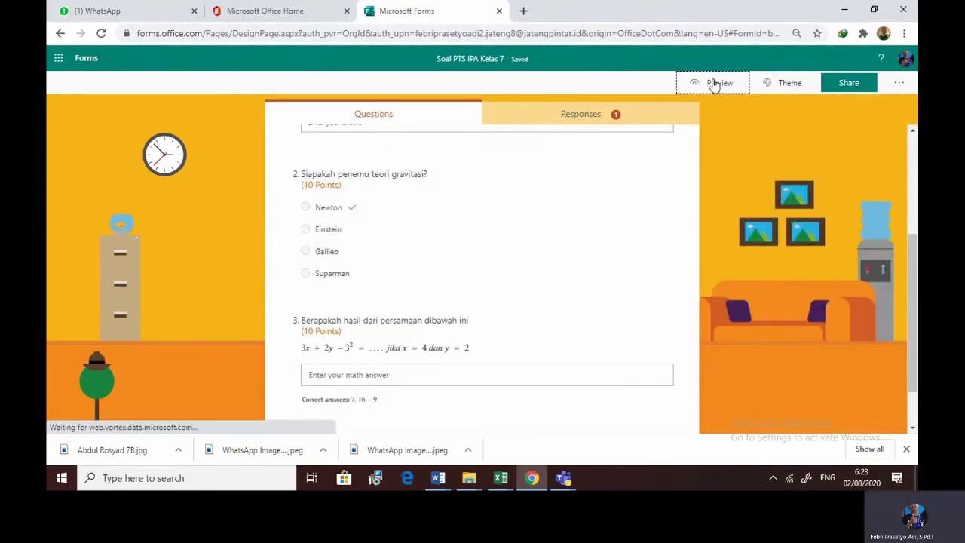
{"action": "left_click", "coordinate": [362, 273]}
{"action": "type", "text": "f"}
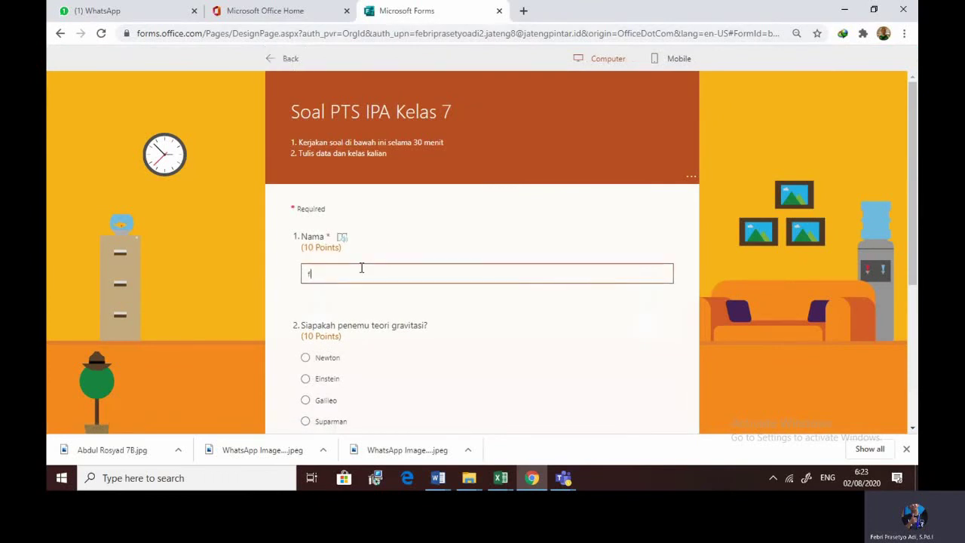
{"action": "type", "text": "ebri"}
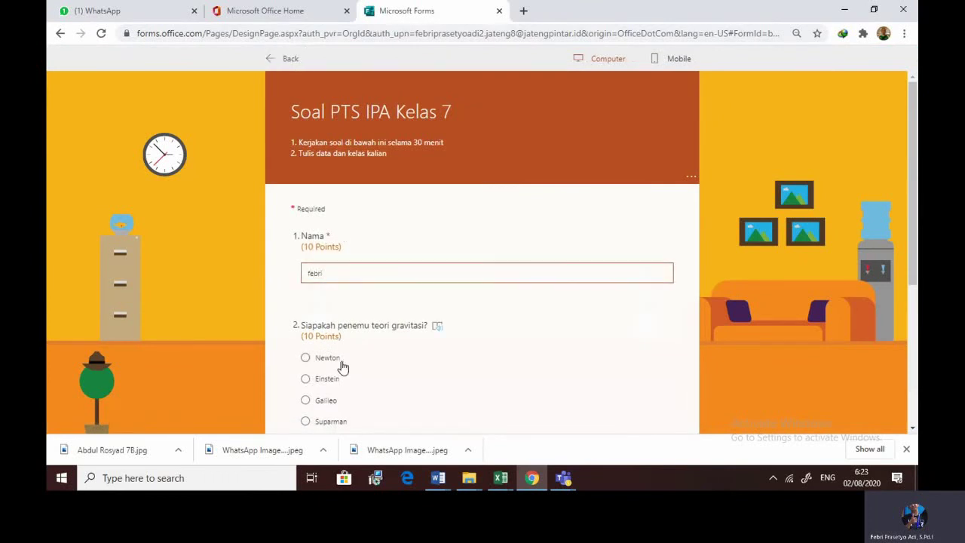
{"action": "scroll", "coordinate": [340, 367], "scroll_direction": "down", "scroll_amount": 1}
{"action": "left_click", "coordinate": [314, 300]}
- Answer the equation question with 5 and submit the test response
{"action": "scroll", "coordinate": [345, 332], "scroll_direction": "down", "scroll_amount": 3}
{"action": "left_click", "coordinate": [344, 273]}
{"action": "left_click", "coordinate": [580, 318]}
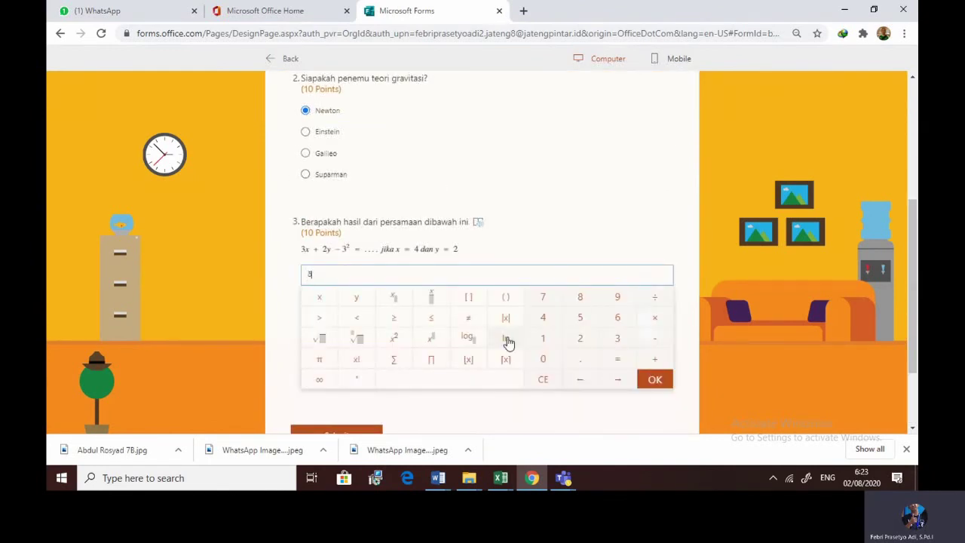
{"action": "left_click", "coordinate": [655, 380]}
{"action": "left_click", "coordinate": [345, 333]}
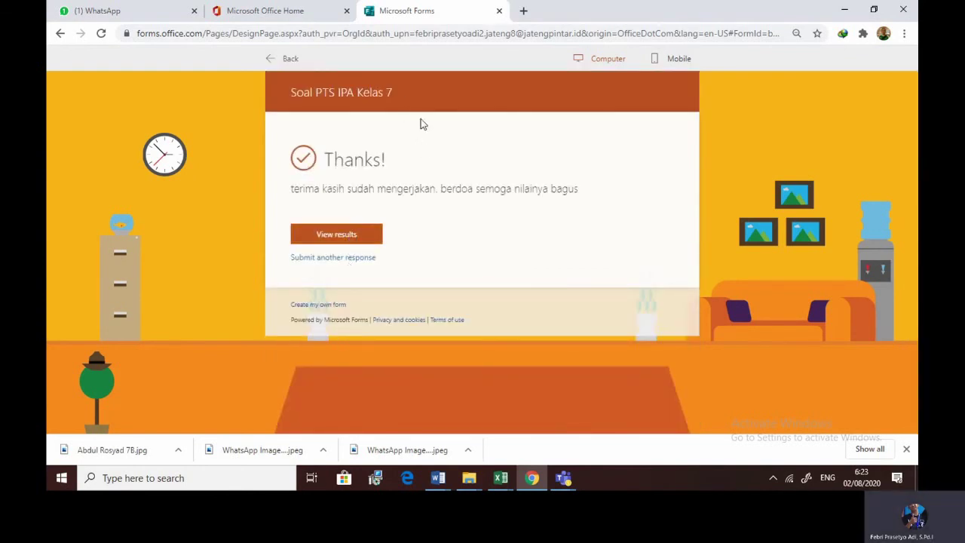
- Return to the form editor and review the quiz's response summary
{"action": "left_click", "coordinate": [290, 59]}
{"action": "left_click", "coordinate": [579, 113]}
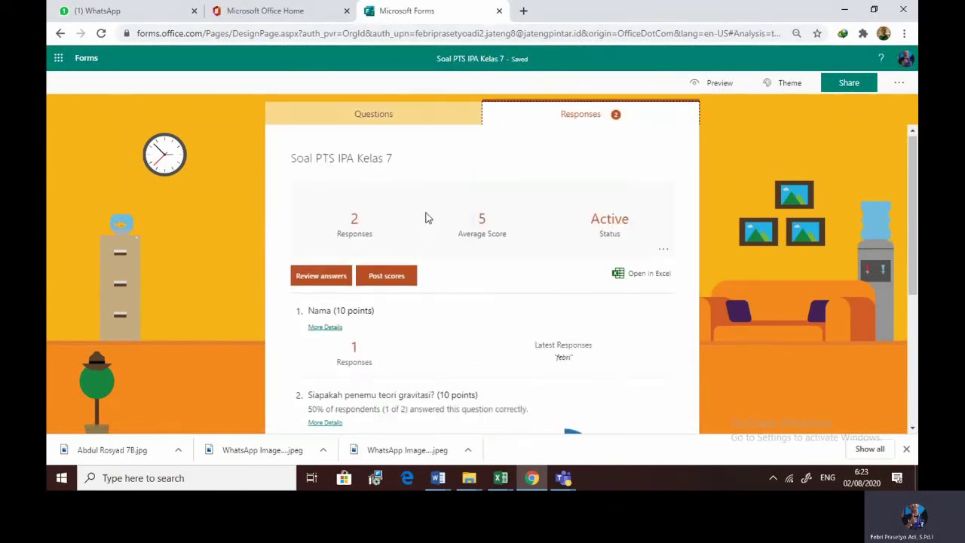
{"action": "scroll", "coordinate": [425, 217], "scroll_direction": "down", "scroll_amount": 1}
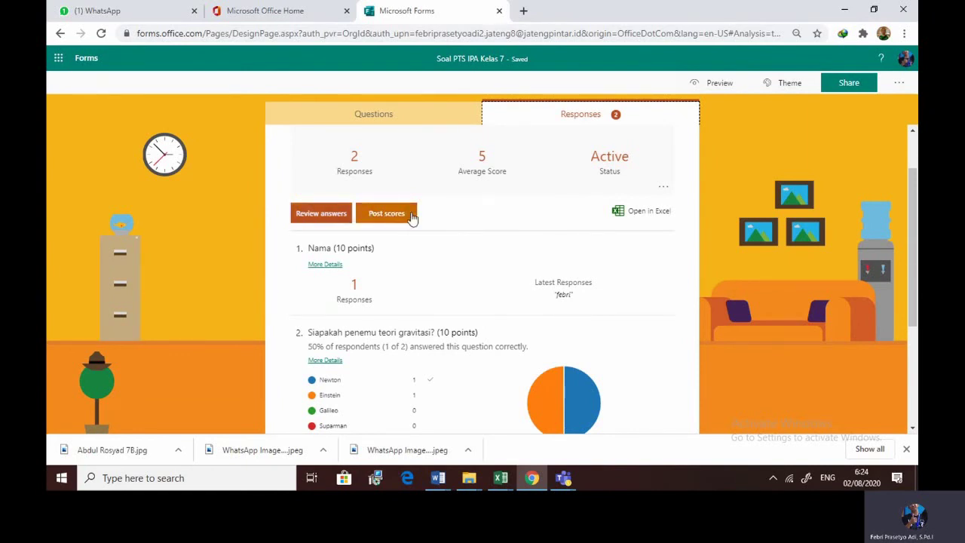
- Export the quiz responses to an Excel workbook, open the downloaded file, and enable editing
{"action": "left_click", "coordinate": [618, 214]}
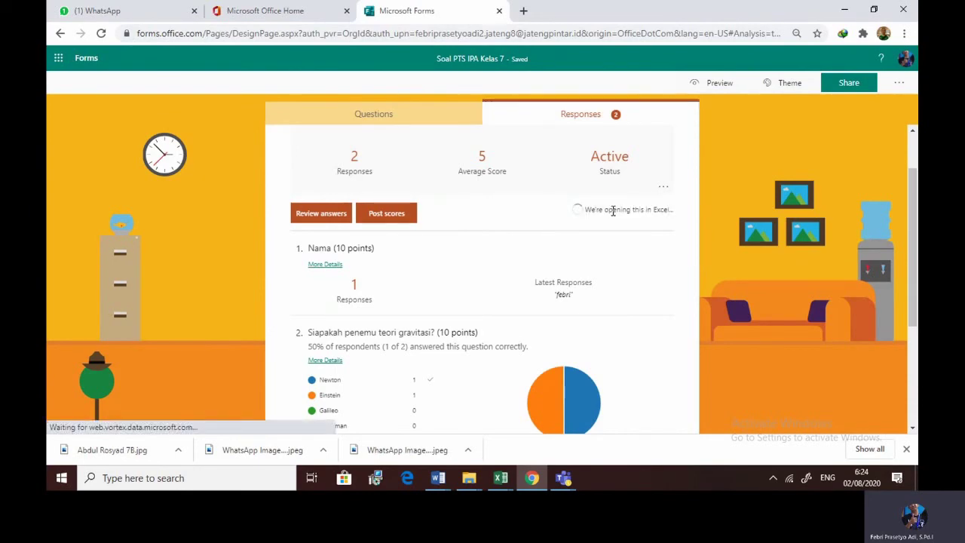
{"action": "right_click", "coordinate": [134, 452]}
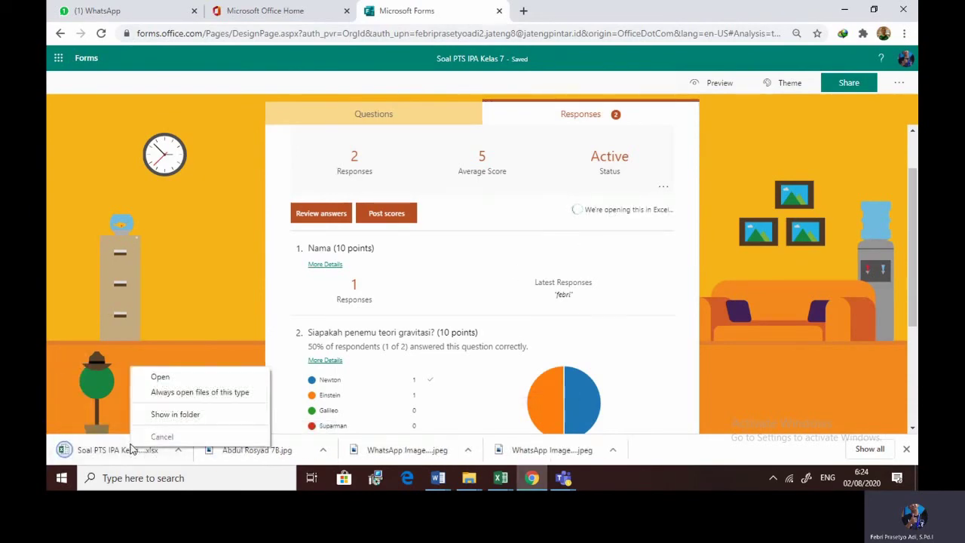
{"action": "left_click", "coordinate": [146, 387]}
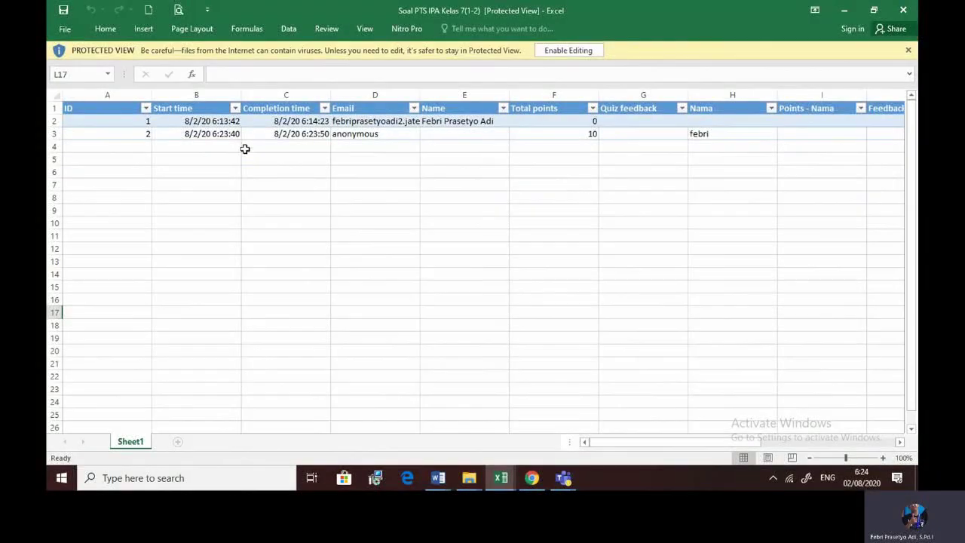
{"action": "left_click", "coordinate": [550, 54]}
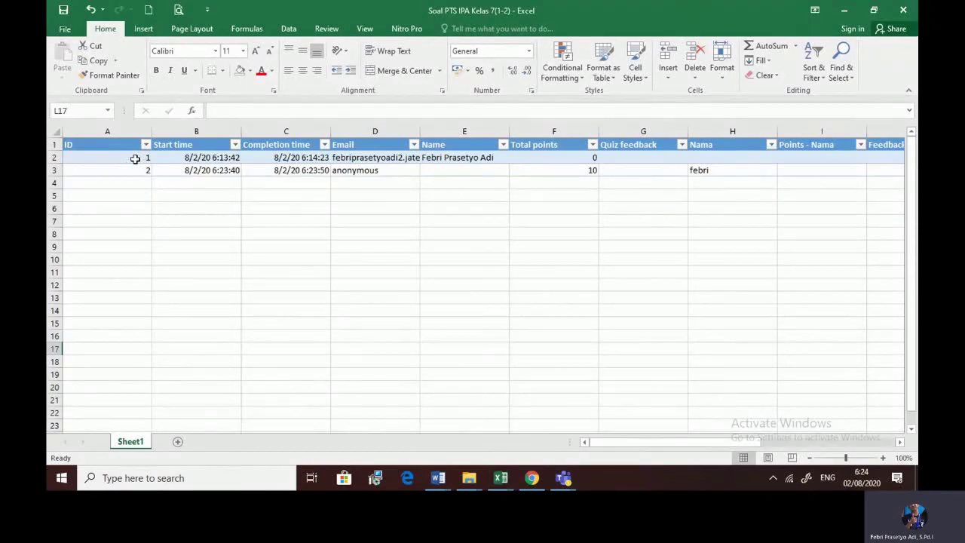
- Examine the exported responses' total points, answers and points per question in Excel, and switch back to Microsoft Forms in the browser
{"action": "left_click", "coordinate": [135, 159]}
{"action": "left_click", "coordinate": [138, 170]}
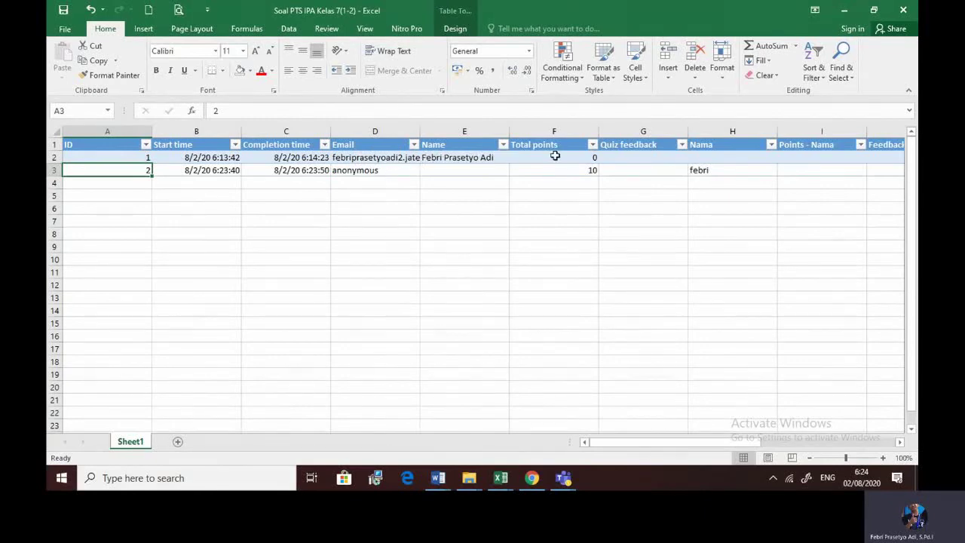
{"action": "left_click_drag", "start_coordinate": [620, 441], "coordinate": [729, 443]}
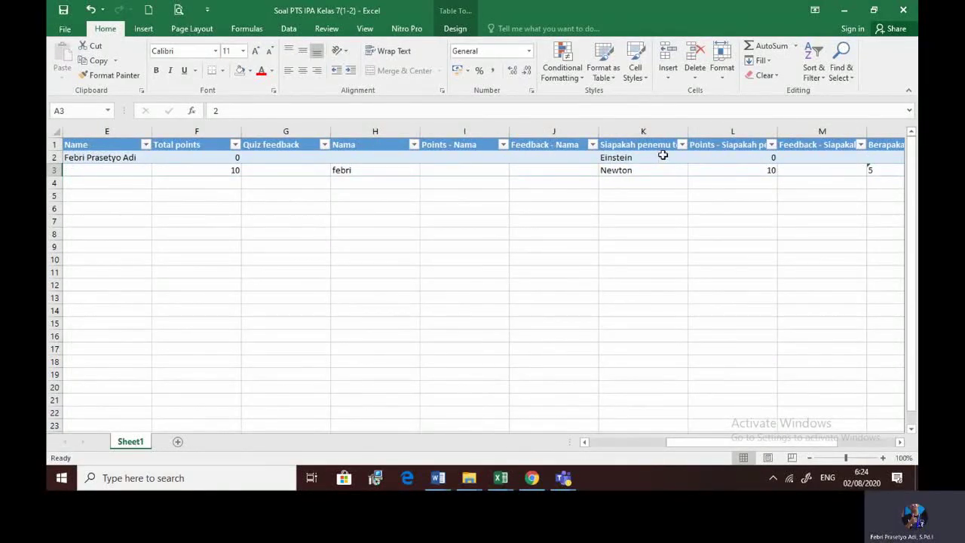
{"action": "left_click_drag", "start_coordinate": [694, 449], "coordinate": [733, 445]}
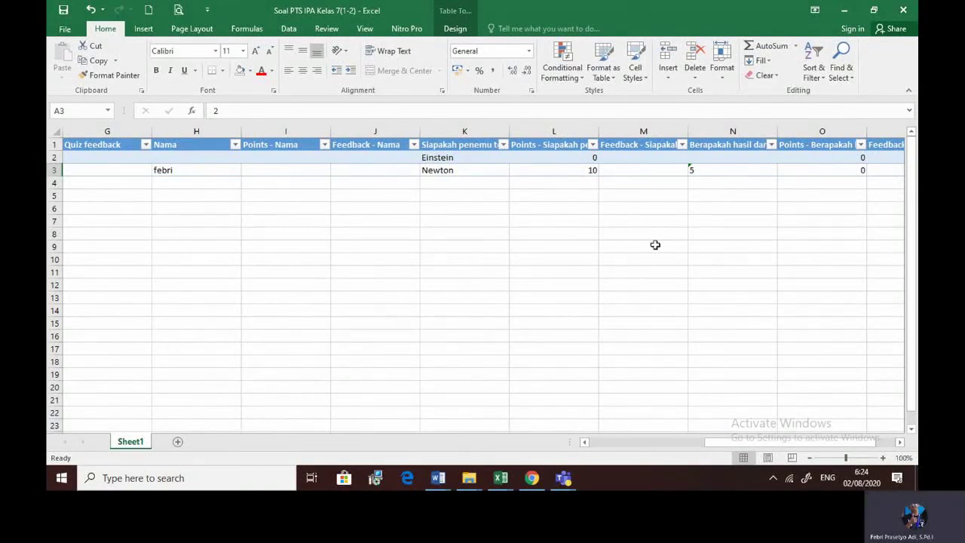
{"action": "left_click", "coordinate": [532, 478]}
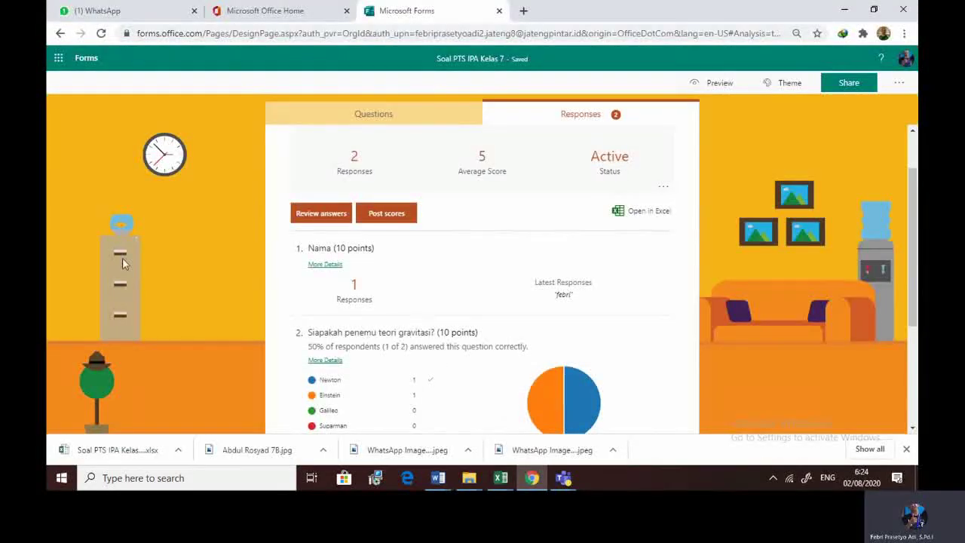